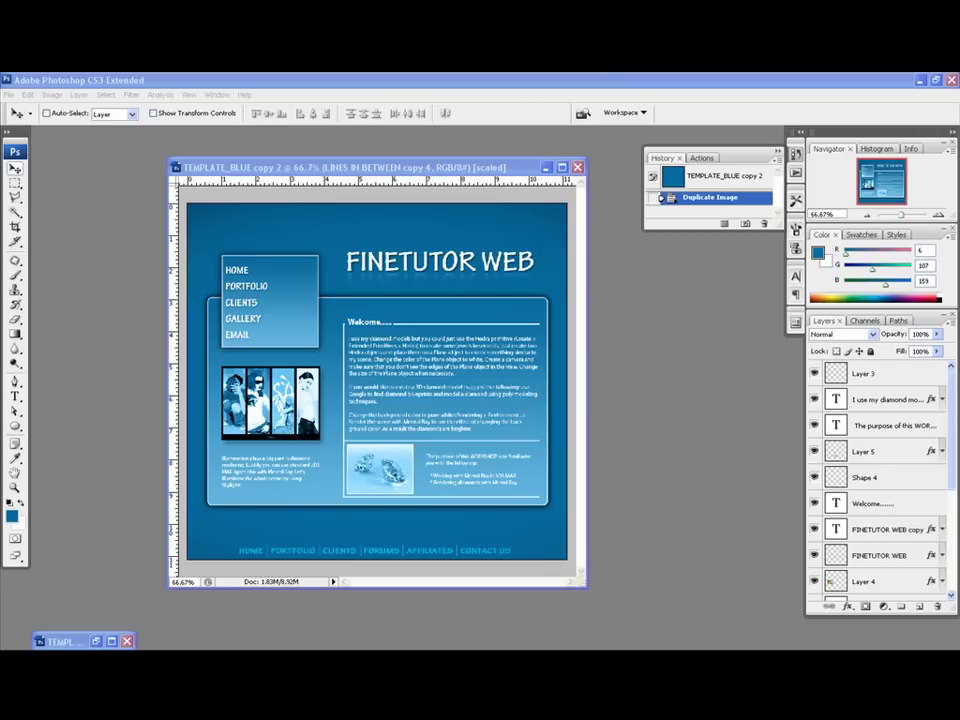
Step: Examine the finished web template up close and check the image size of the blank template copy
{"action": "scroll", "coordinate": [296, 290], "scroll_direction": "up", "scroll_amount": 4}
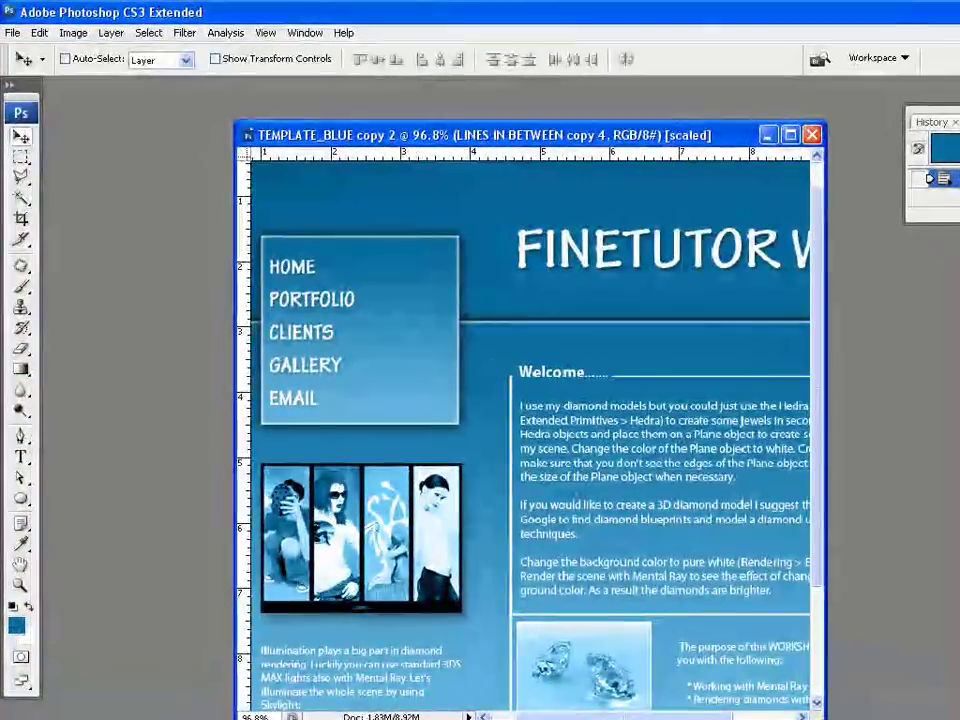
{"action": "scroll", "coordinate": [530, 430], "scroll_direction": "down", "scroll_amount": 3}
{"action": "scroll", "coordinate": [530, 430], "scroll_direction": "down", "scroll_amount": 4}
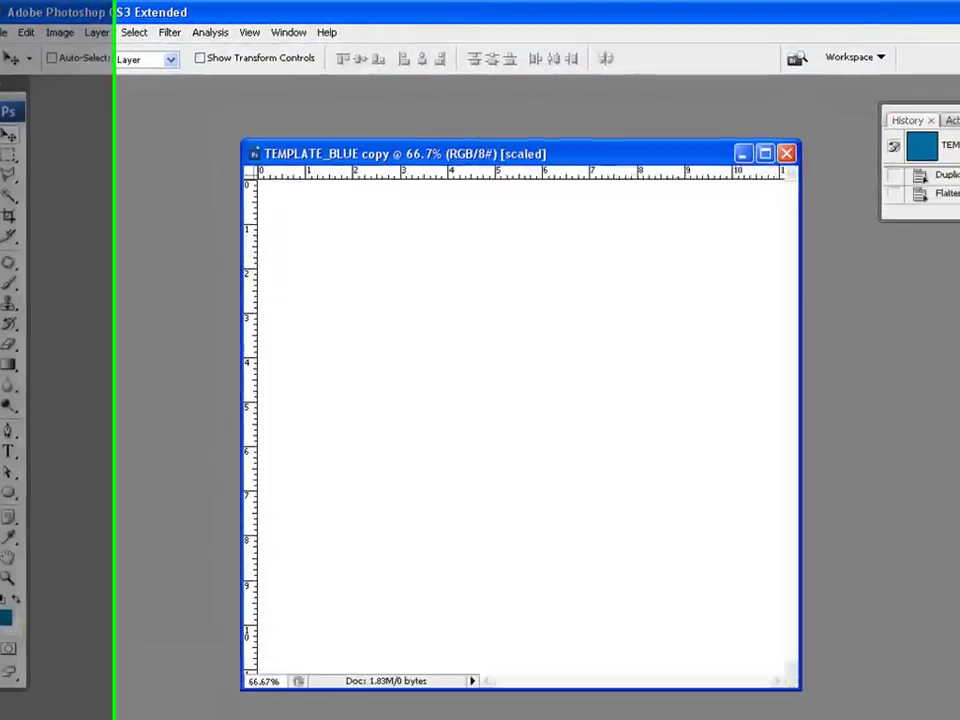
{"action": "right_click", "coordinate": [509, 153]}
{"action": "left_click", "coordinate": [557, 177]}
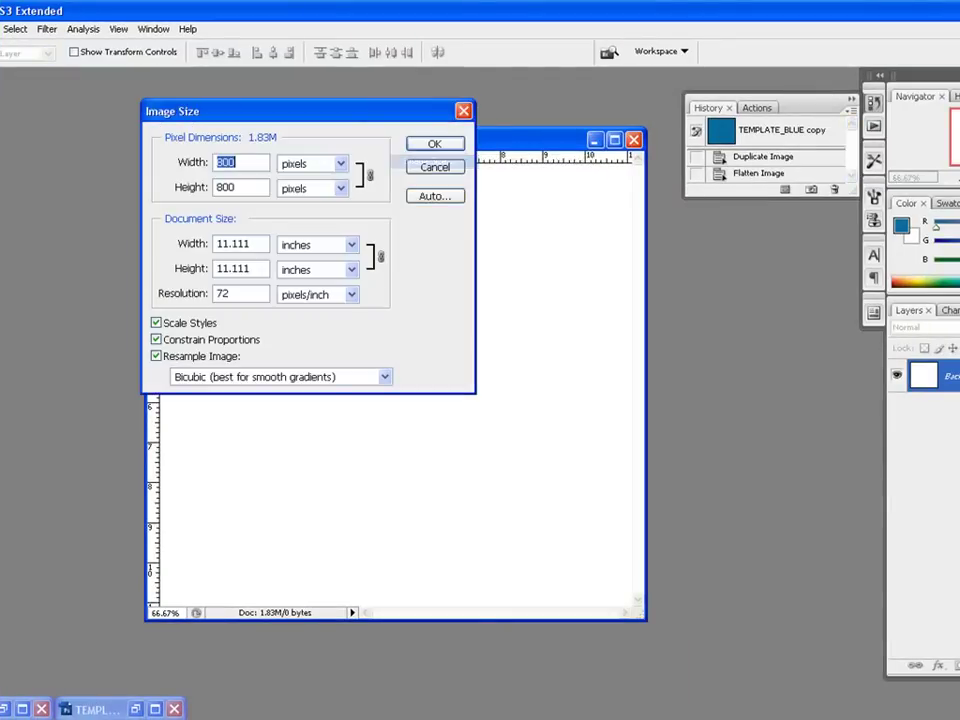
{"action": "left_click", "coordinate": [435, 167]}
Step: Create a new document 800 by 800 pixels at 72 pixels/inch, in RGB Color with a white background
{"action": "left_click", "coordinate": [2, 29]}
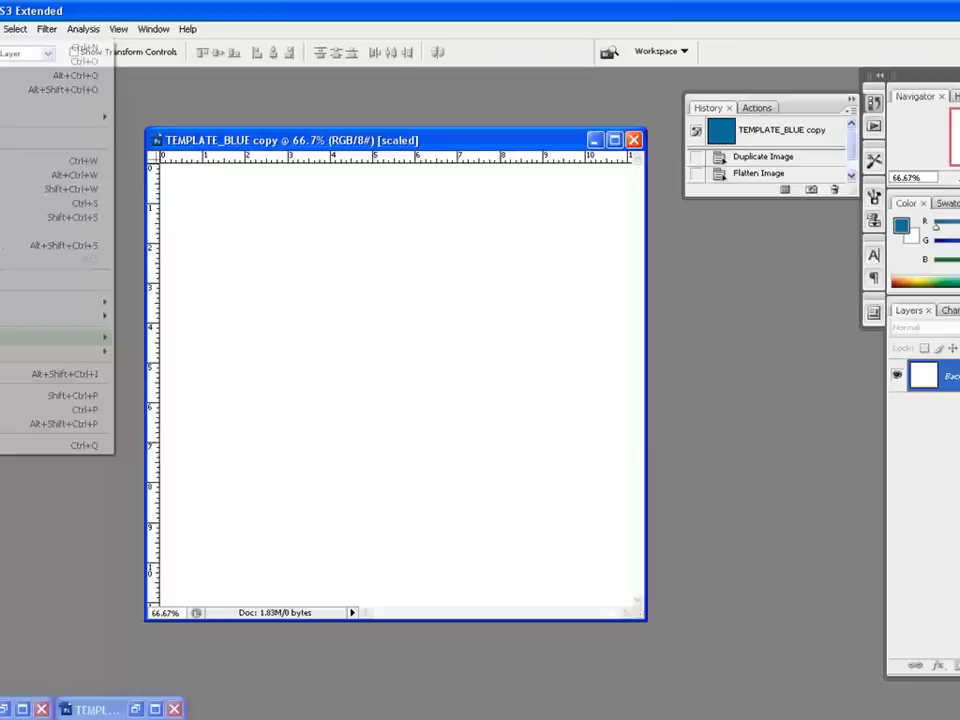
{"action": "left_click", "coordinate": [30, 47]}
{"action": "double_click", "coordinate": [325, 310]}
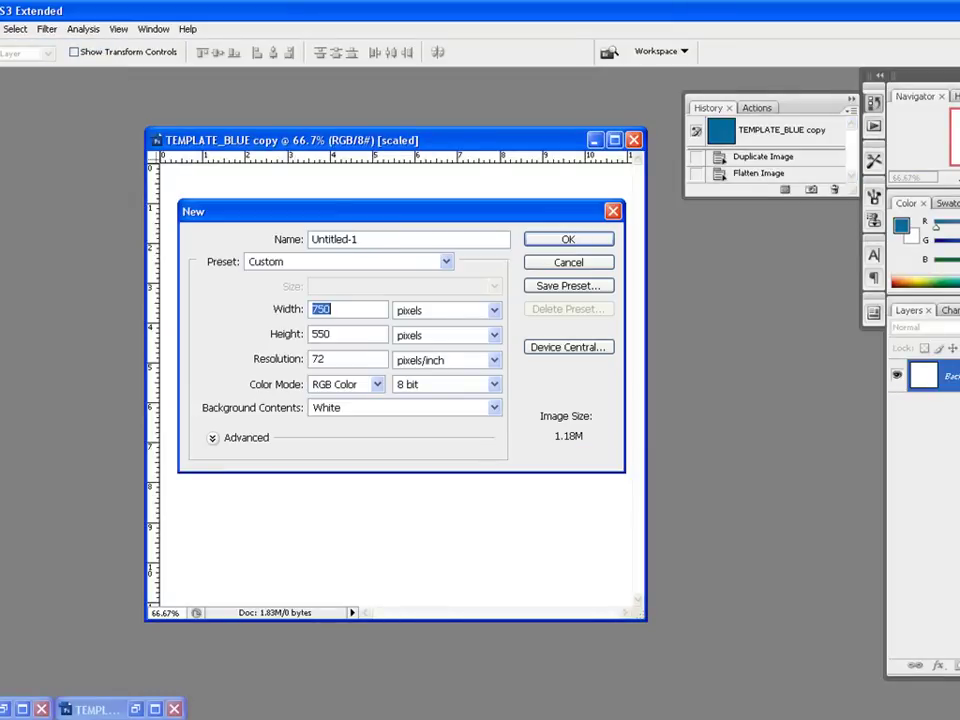
{"action": "type", "text": "800"}
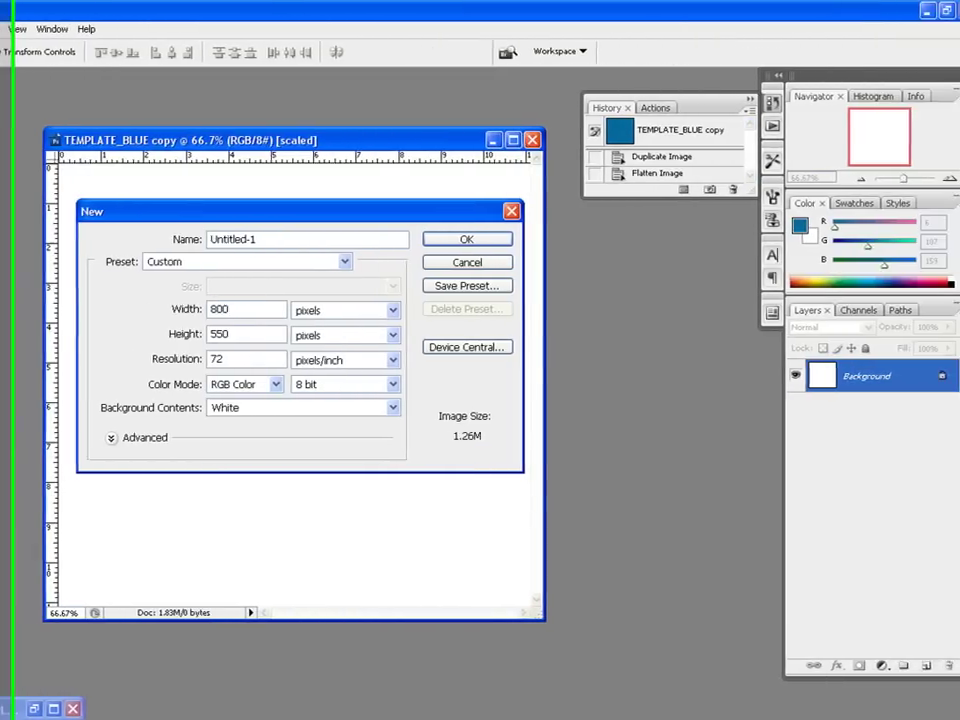
{"action": "key", "text": "Tab"}
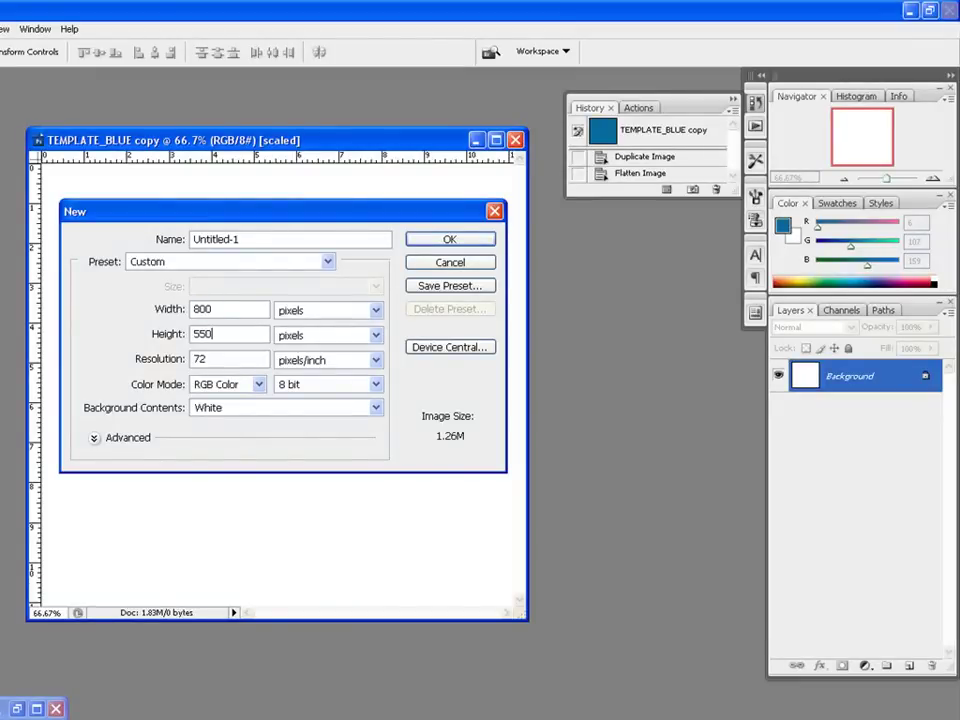
{"action": "type", "text": "800"}
{"action": "key", "text": "Tab"}
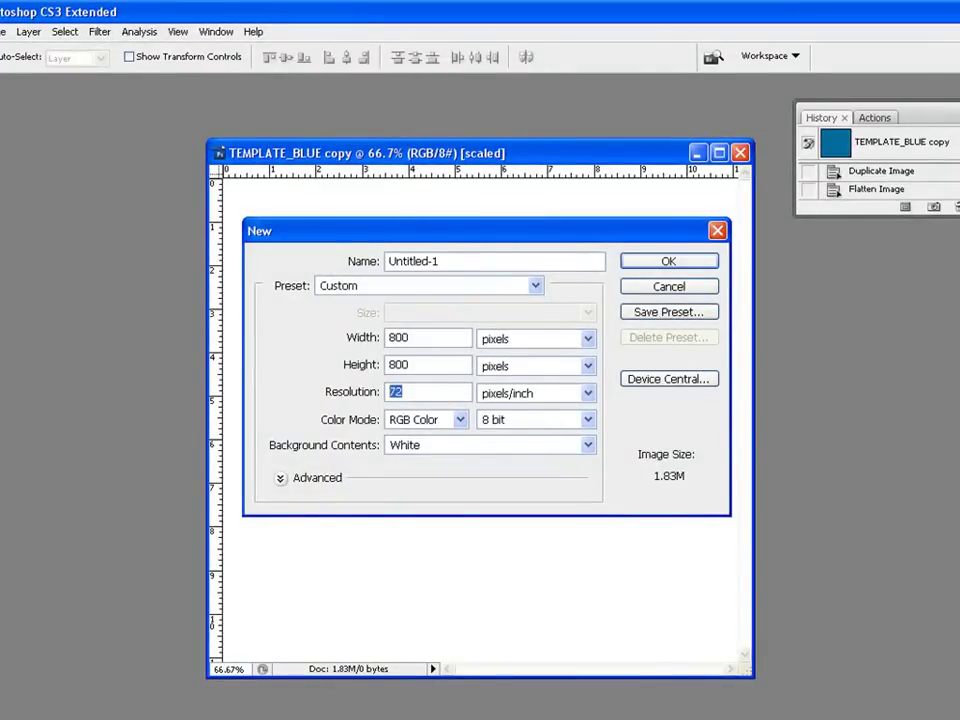
{"action": "left_click_drag", "start_coordinate": [486, 231], "coordinate": [602, 293]}
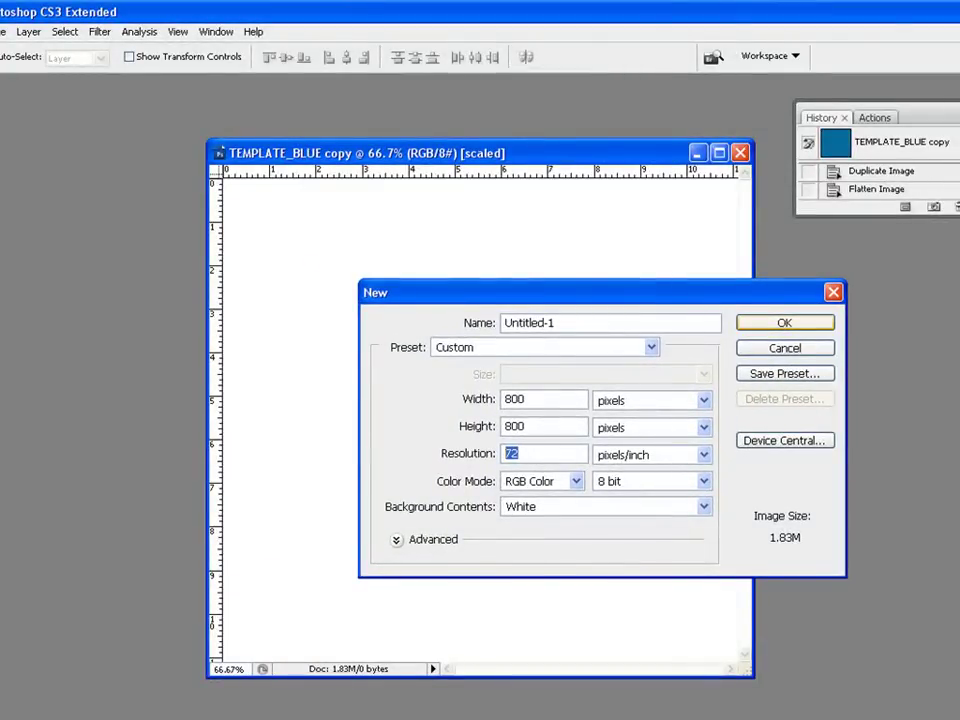
{"action": "left_click", "coordinate": [784, 323]}
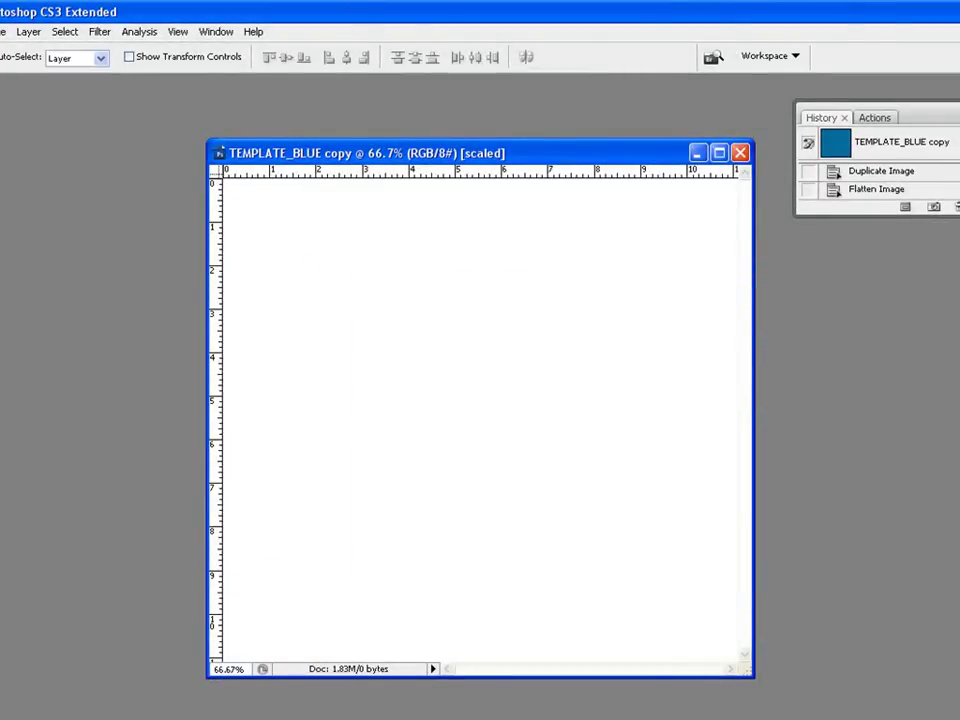
Step: Close the TEMPLATE_BLUE copy document without saving and reposition the new document's window in the workspace
{"action": "left_click", "coordinate": [740, 153]}
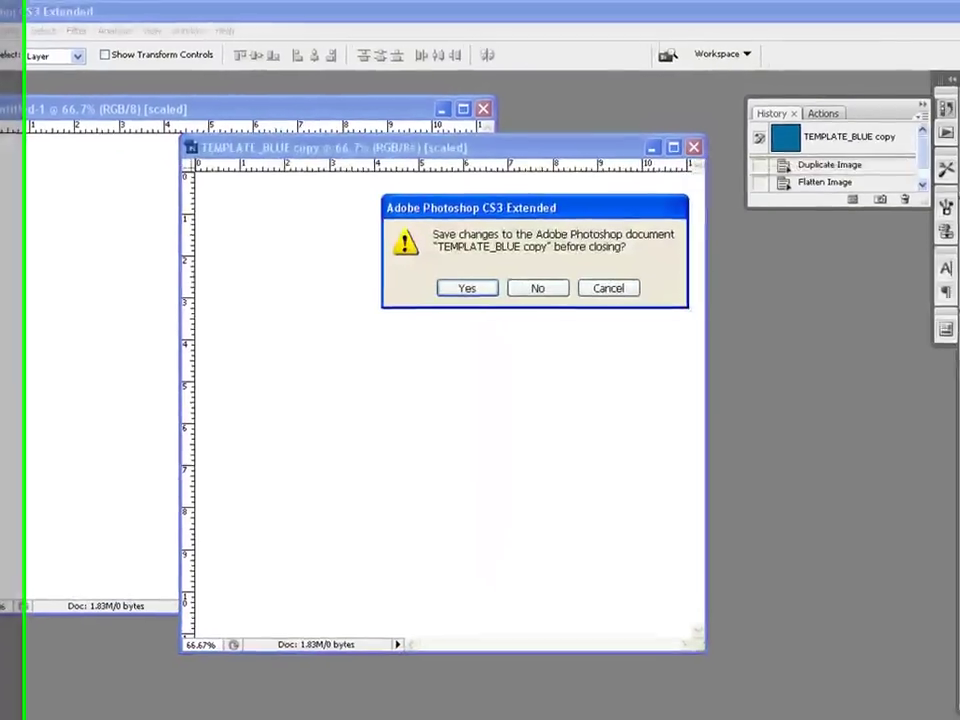
{"action": "left_click", "coordinate": [486, 274]}
{"action": "left_click_drag", "start_coordinate": [300, 104], "coordinate": [285, 131]}
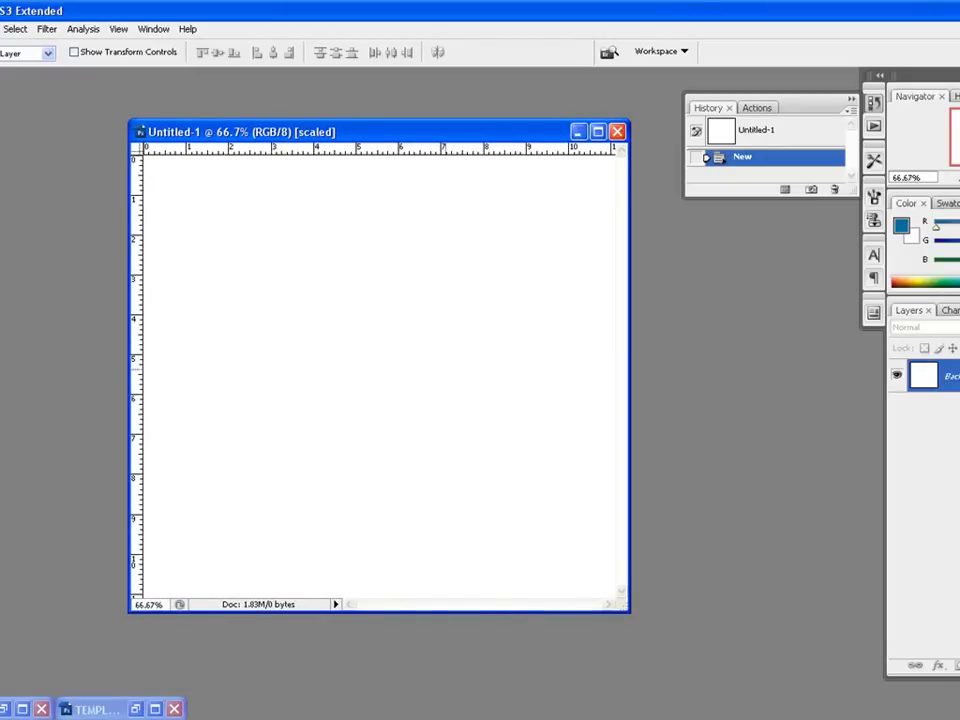
Step: Fill the background with the blue foreground color and convert it into a regular layer
{"action": "key", "text": "alt+BackSpace"}
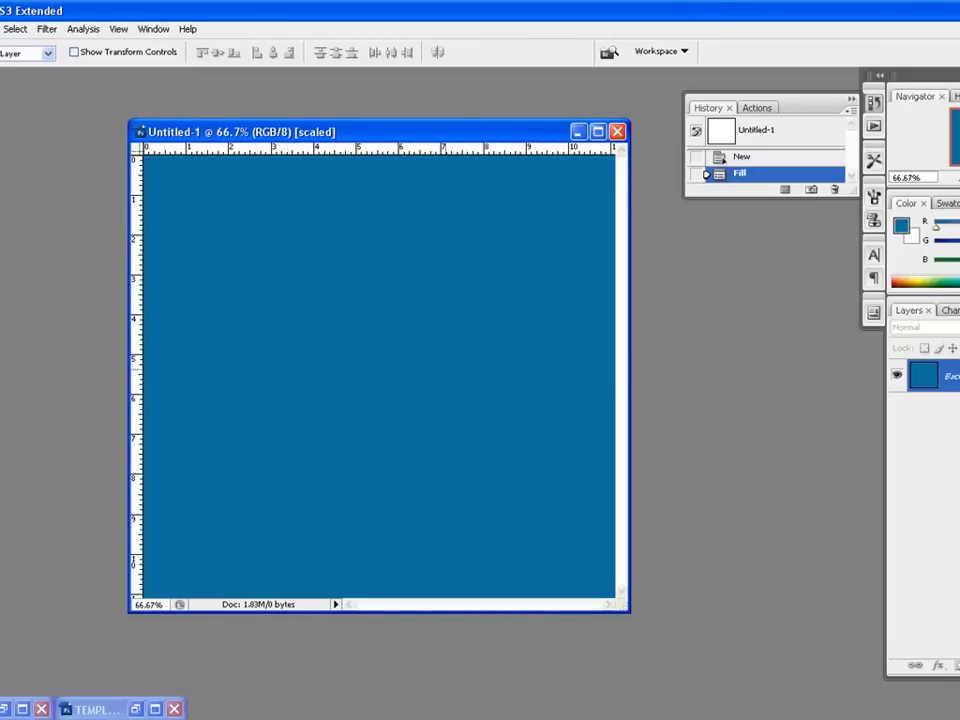
{"action": "scroll", "coordinate": [465, 396], "scroll_direction": "down", "scroll_amount": 5}
{"action": "scroll", "coordinate": [465, 396], "scroll_direction": "up", "scroll_amount": 5}
{"action": "scroll", "coordinate": [465, 396], "scroll_direction": "down", "scroll_amount": 2}
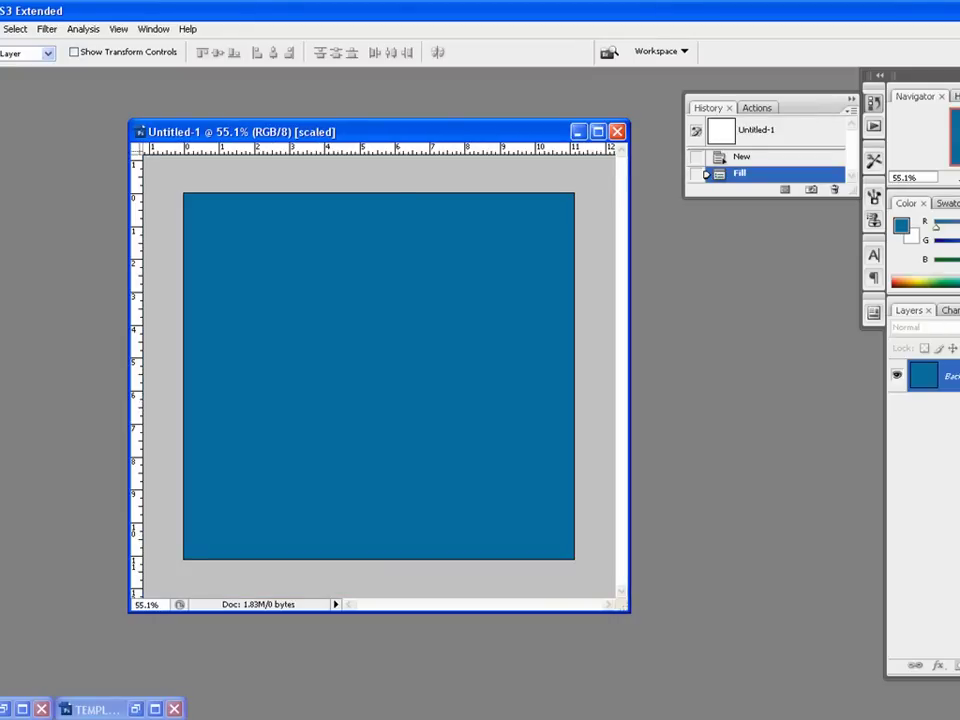
{"action": "double_click", "coordinate": [950, 376]}
{"action": "key", "text": "Return"}
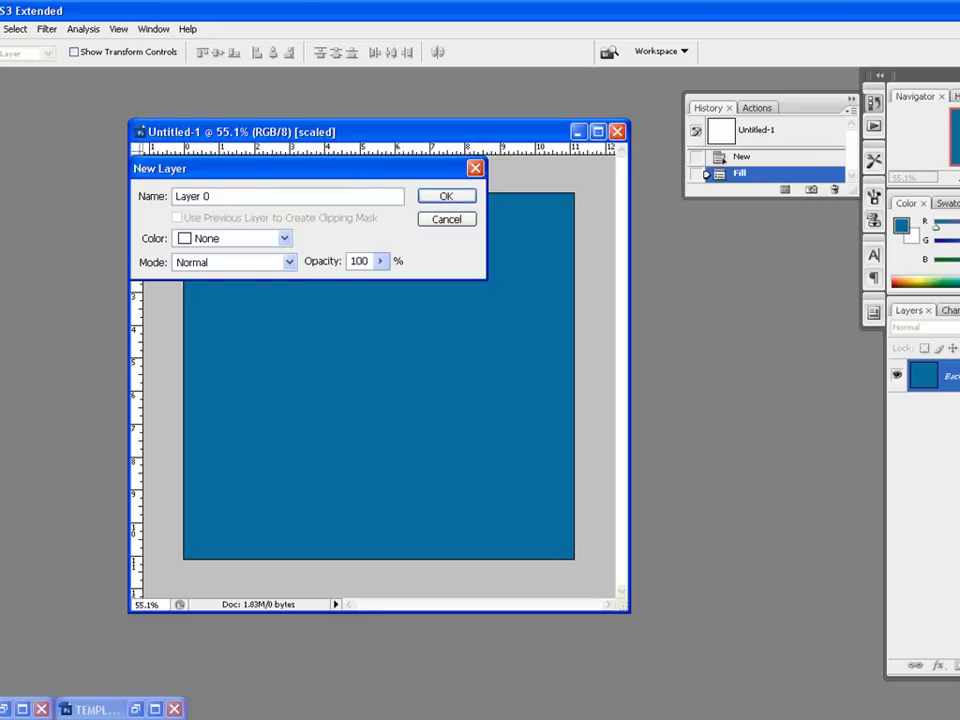
{"action": "key", "text": "Return"}
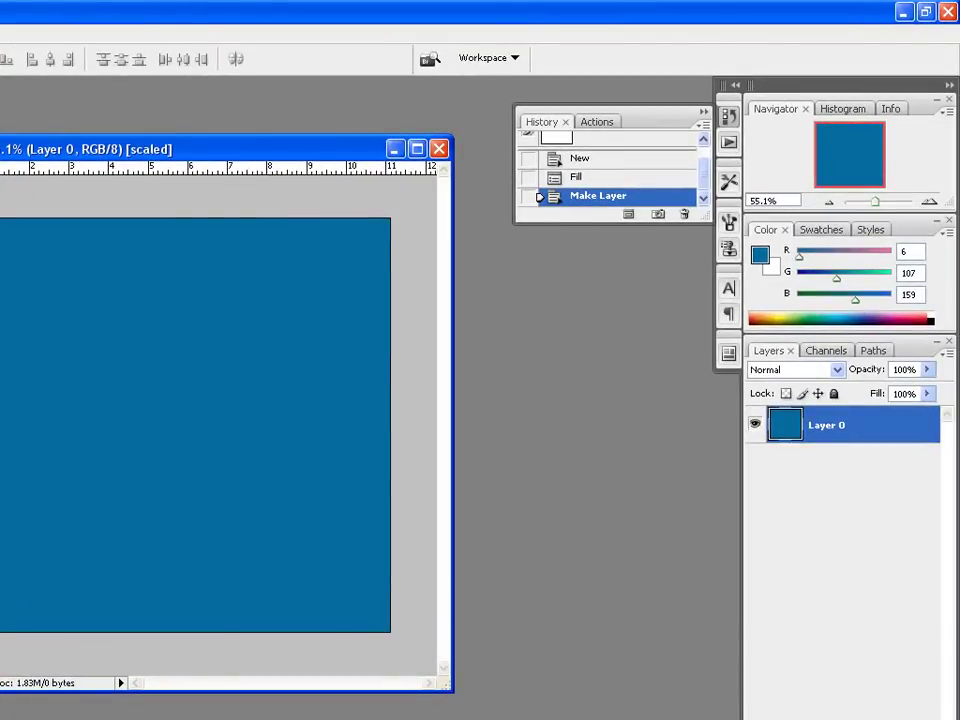
Step: Add a Gradient Overlay to the layer with a gradient running from black to blue
{"action": "double_click", "coordinate": [880, 425]}
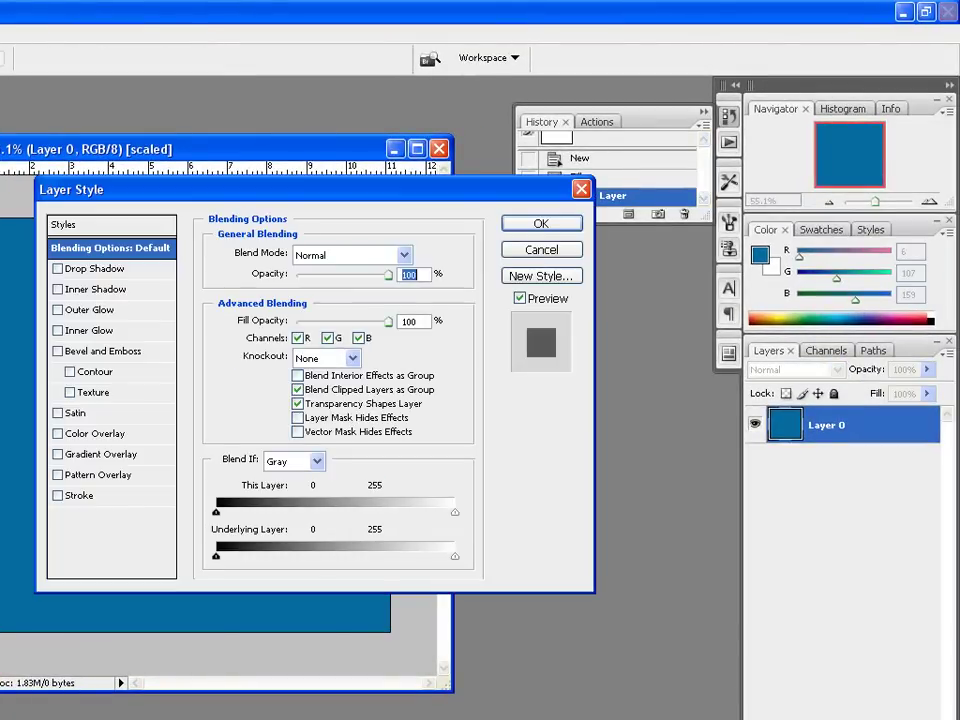
{"action": "left_click_drag", "start_coordinate": [300, 188], "coordinate": [648, 227]}
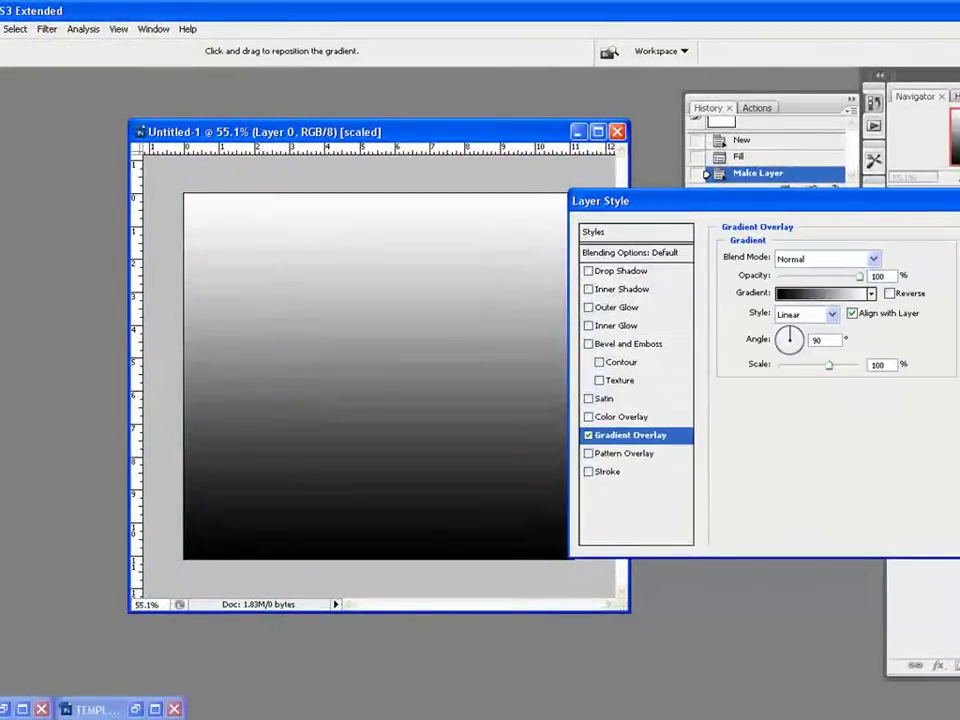
{"action": "left_click", "coordinate": [822, 294]}
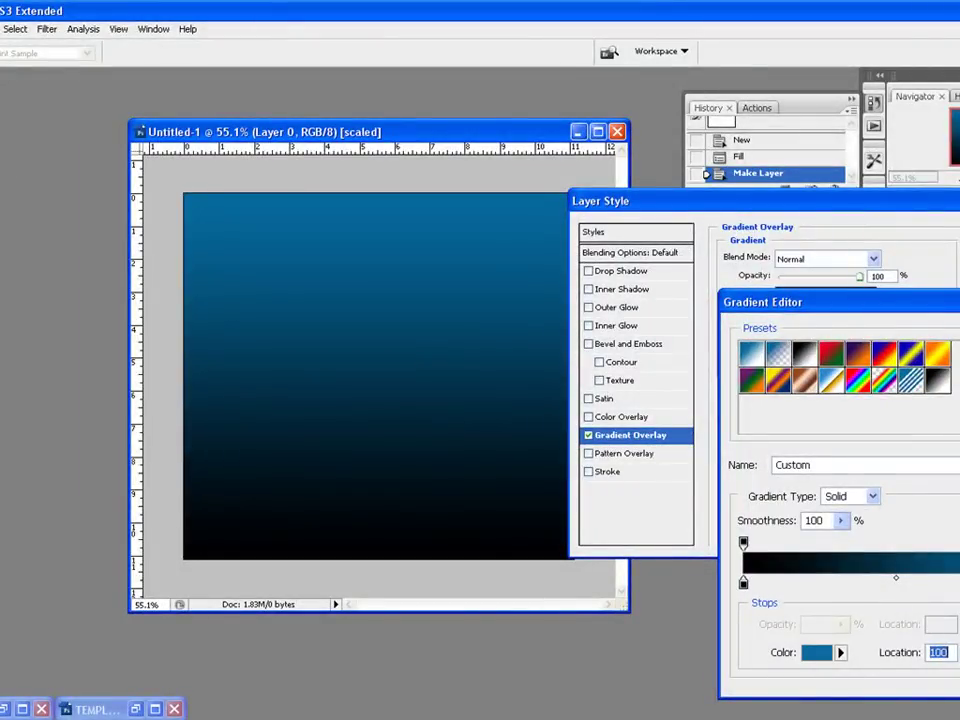
{"action": "key", "text": "Return"}
Step: Set the gradient overlay to the Reflected style with Reverse enabled, a 150% scale and a 90° angle
{"action": "left_click", "coordinate": [829, 313]}
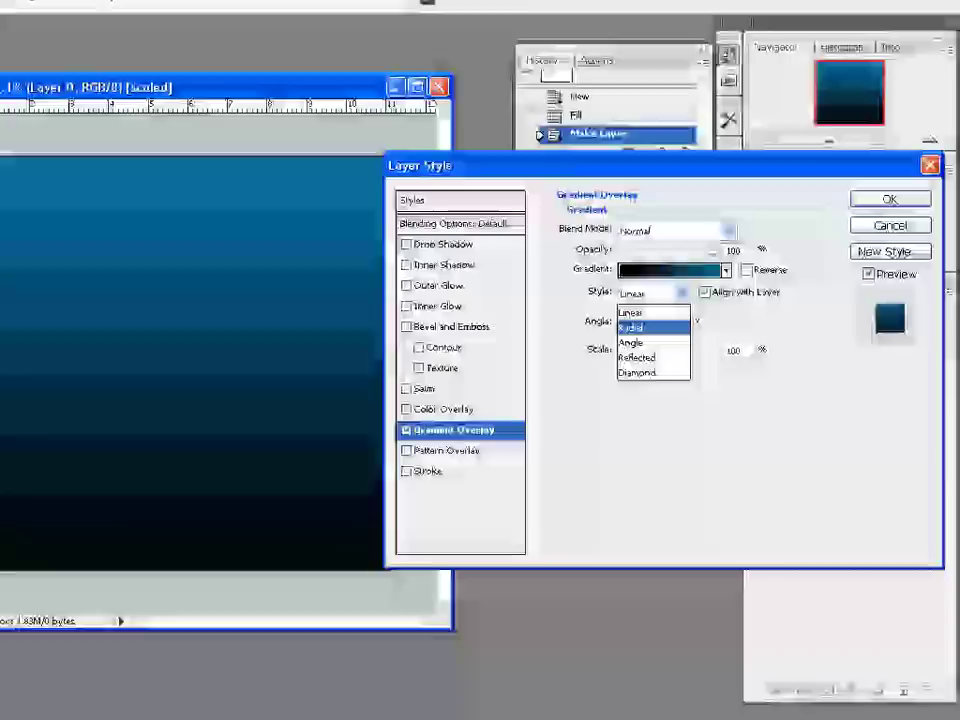
{"action": "left_click", "coordinate": [691, 320]}
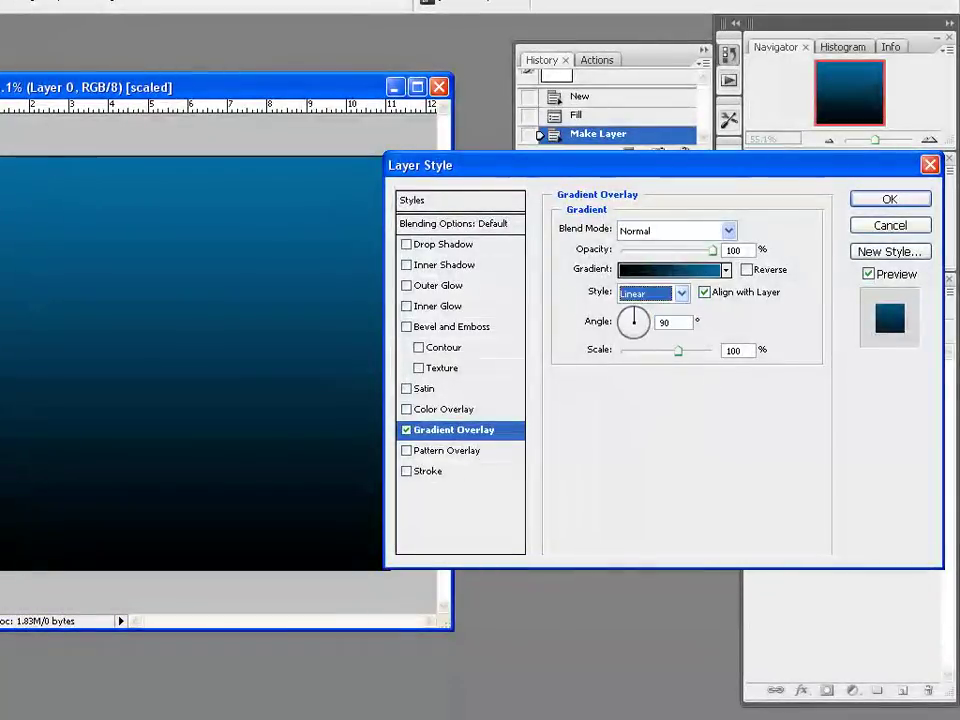
{"action": "key", "text": "alt+Down"}
{"action": "key", "text": "Down"}
{"action": "key", "text": "Down"}
{"action": "key", "text": "Down"}
{"action": "key", "text": "Return"}
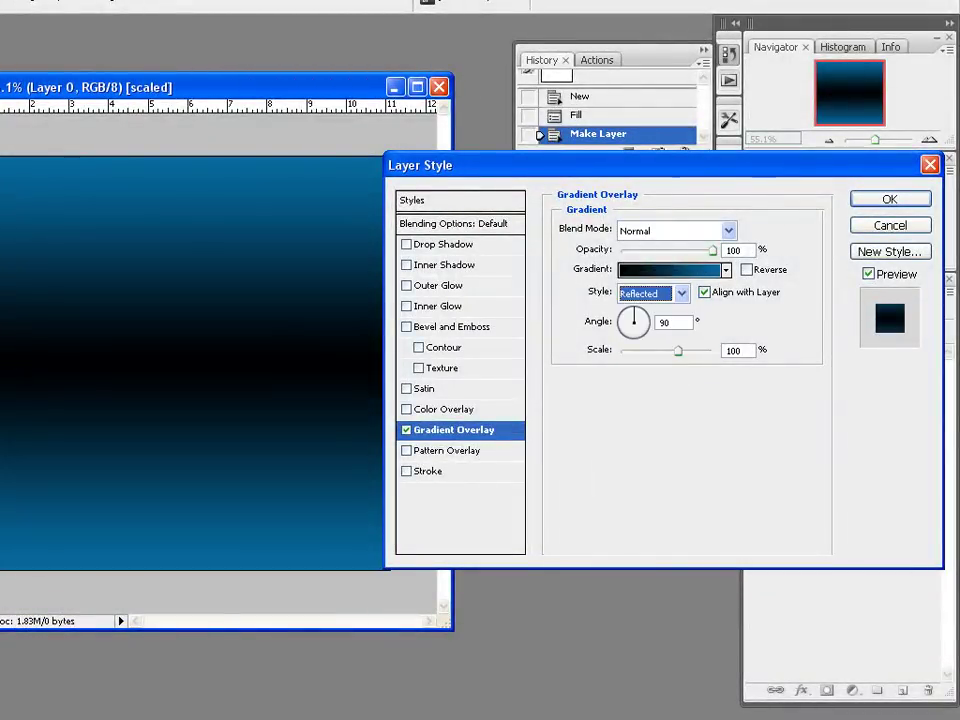
{"action": "left_click", "coordinate": [747, 270]}
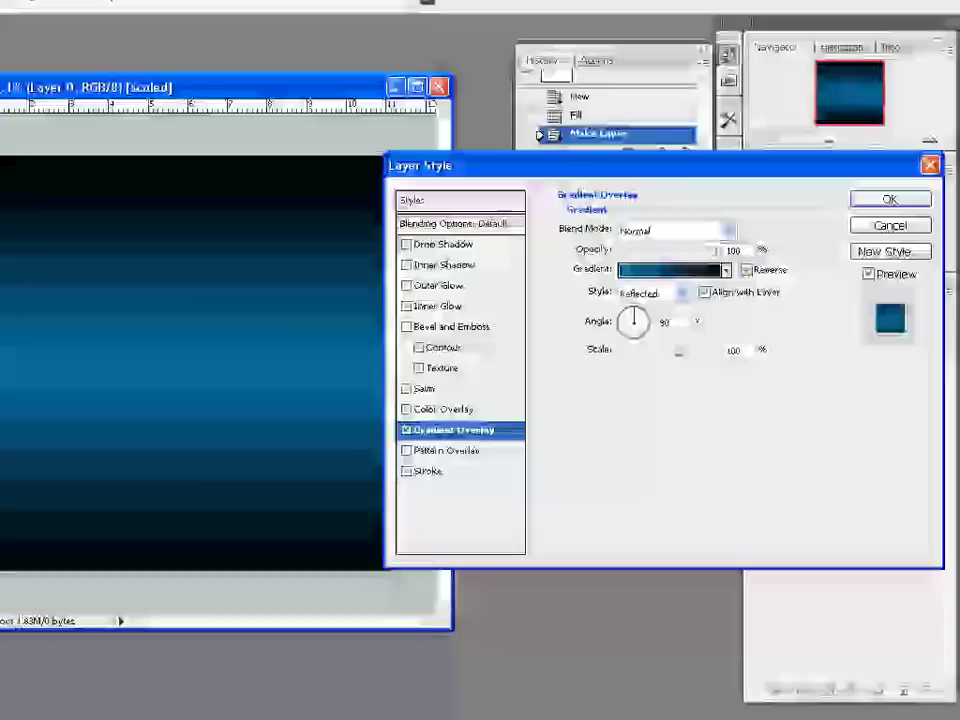
{"action": "left_click_drag", "start_coordinate": [678, 351], "coordinate": [713, 351]}
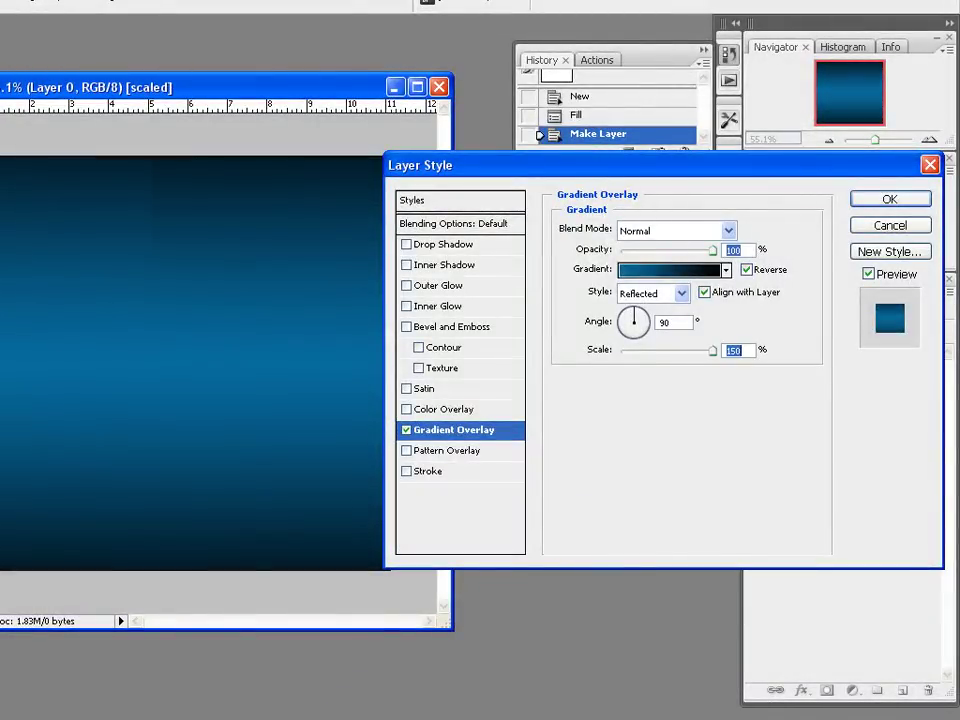
{"action": "mouse_move", "coordinate": [633, 311]}
{"action": "left_mouse_down"}
{"action": "mouse_move", "coordinate": [621, 325]}
{"action": "mouse_move", "coordinate": [633, 309]}
{"action": "left_mouse_up"}
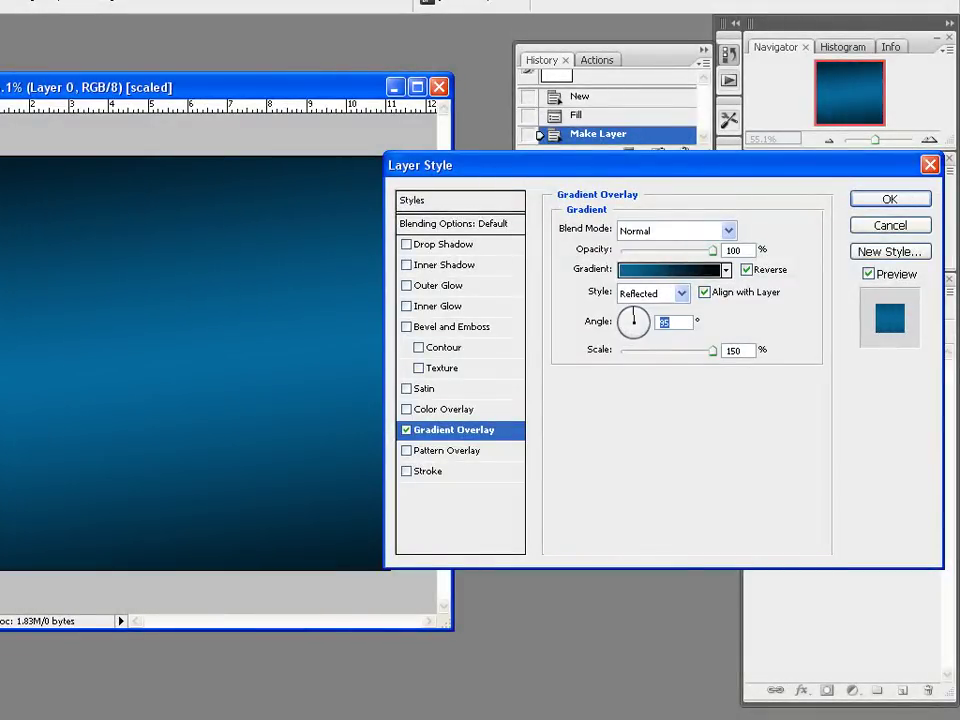
{"action": "type", "text": "90"}
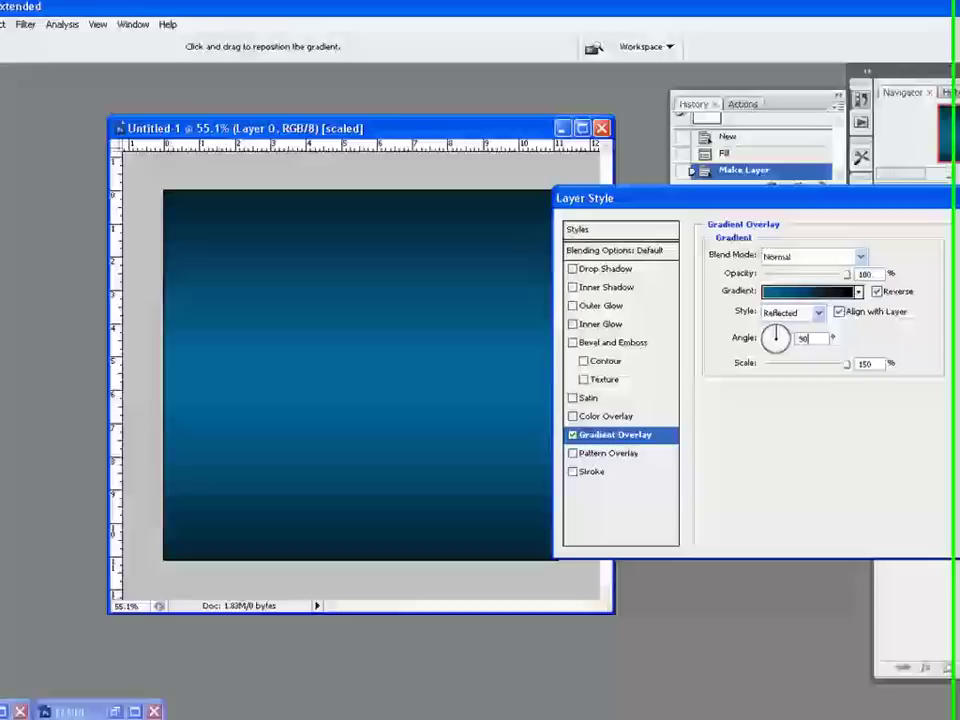
Step: Change the gradient's black stop to a darker shade of the canvas blue and apply the layer style
{"action": "left_click", "coordinate": [821, 294]}
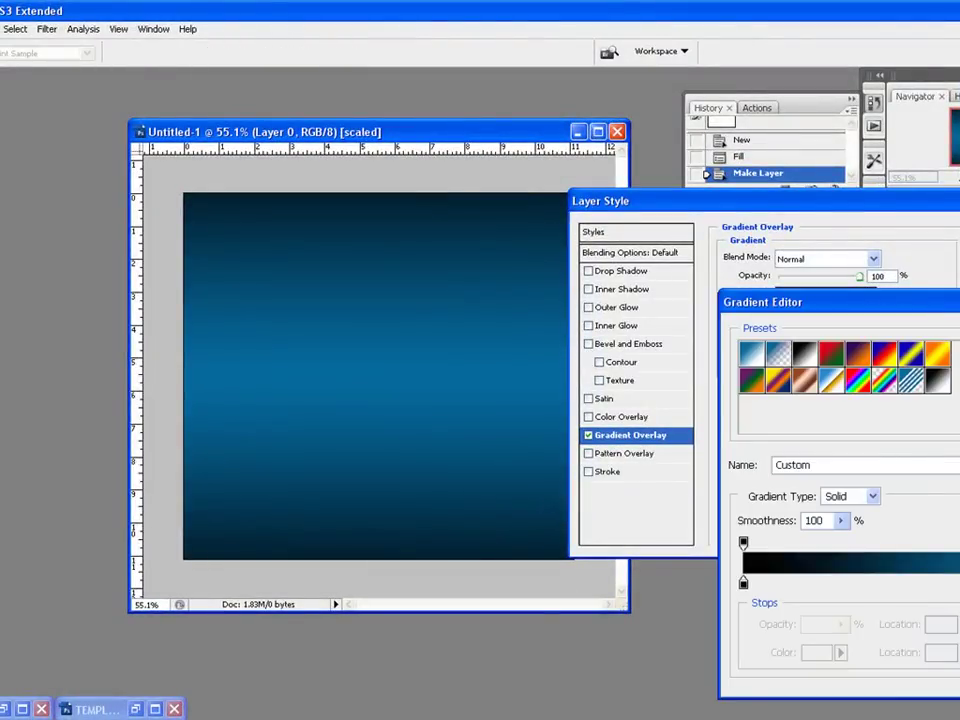
{"action": "left_click", "coordinate": [743, 583]}
{"action": "left_click", "coordinate": [817, 653]}
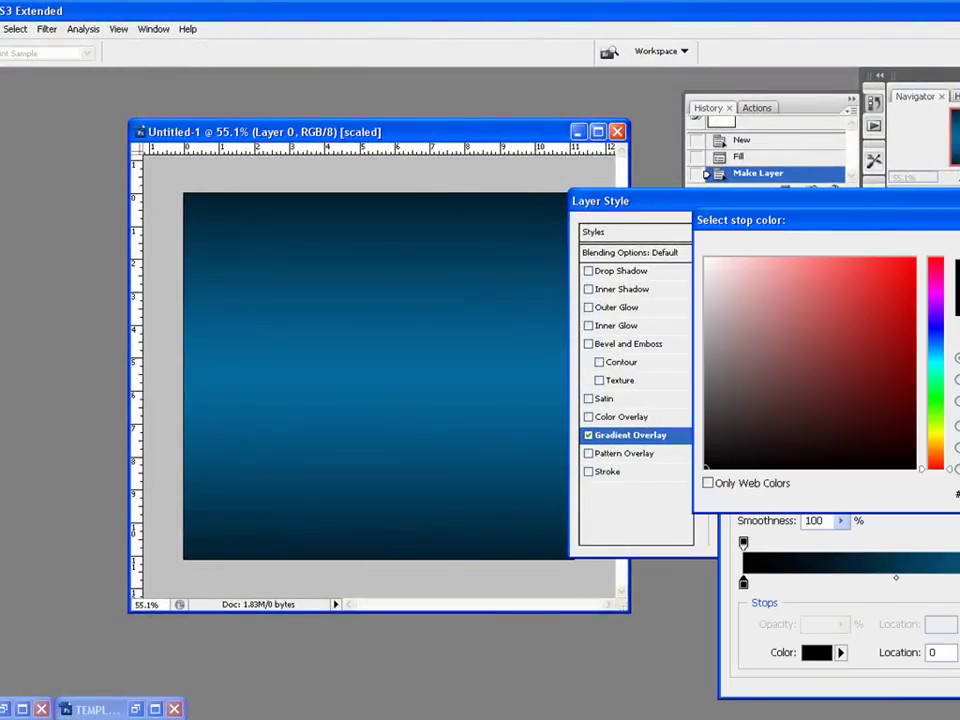
{"action": "left_click", "coordinate": [438, 368]}
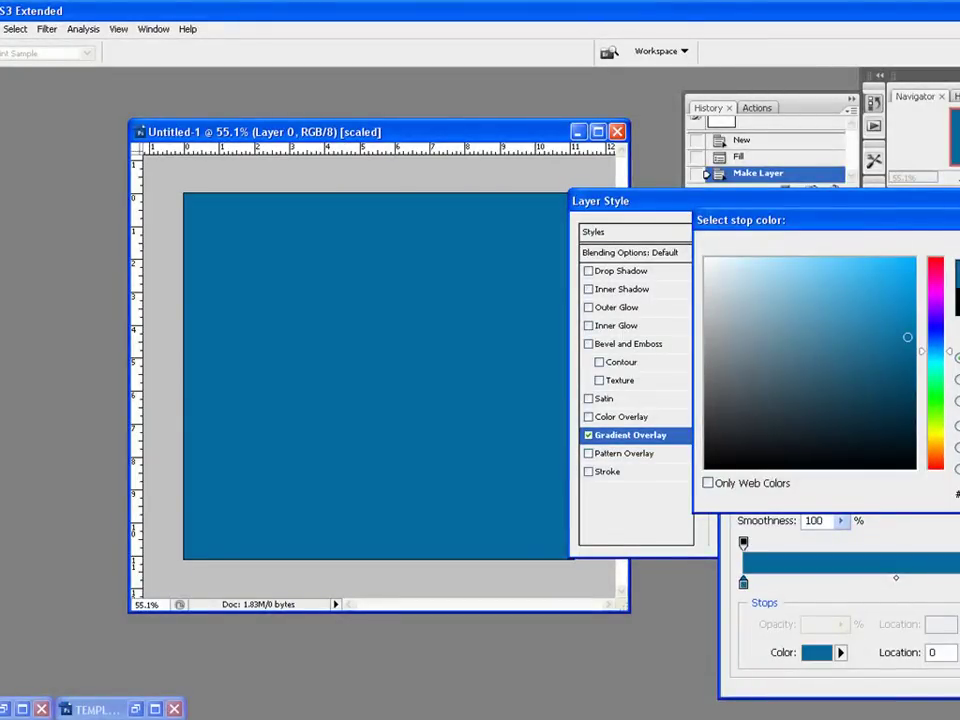
{"action": "left_click_drag", "start_coordinate": [907, 337], "coordinate": [906, 382]}
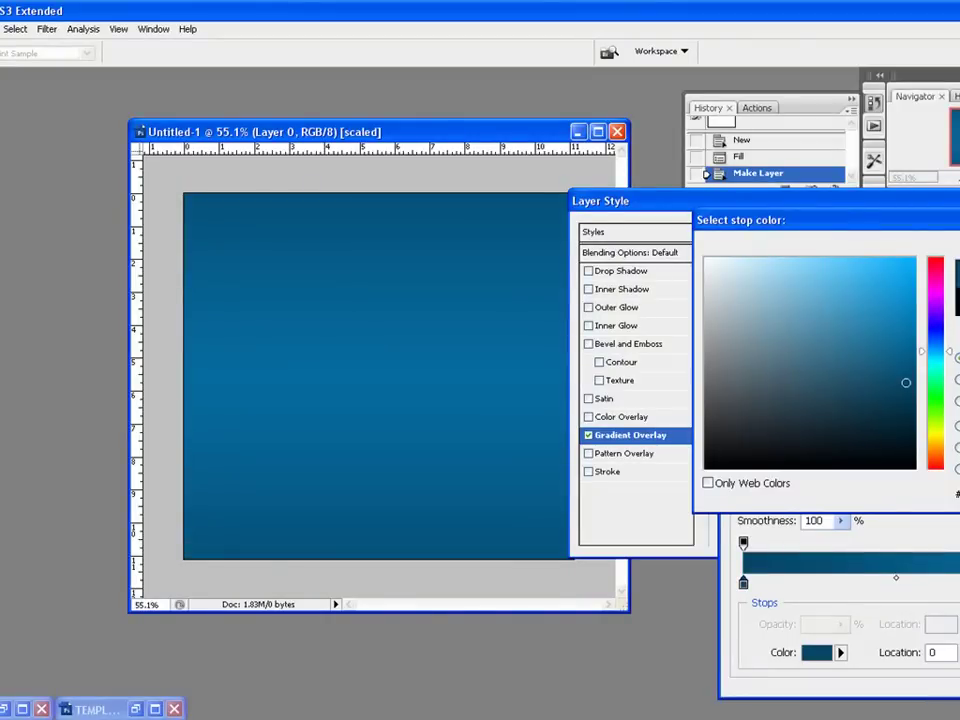
{"action": "key", "text": "Return"}
{"action": "key", "text": "Return"}
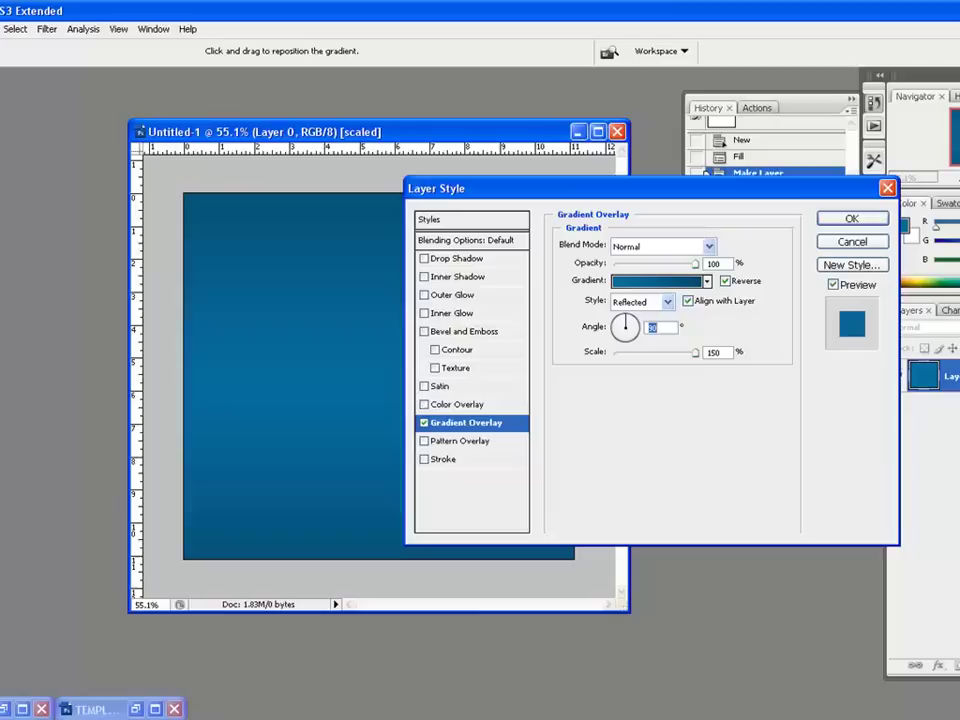
{"action": "key", "text": "Return"}
{"action": "scroll", "coordinate": [379, 376], "scroll_direction": "down", "scroll_amount": 4}
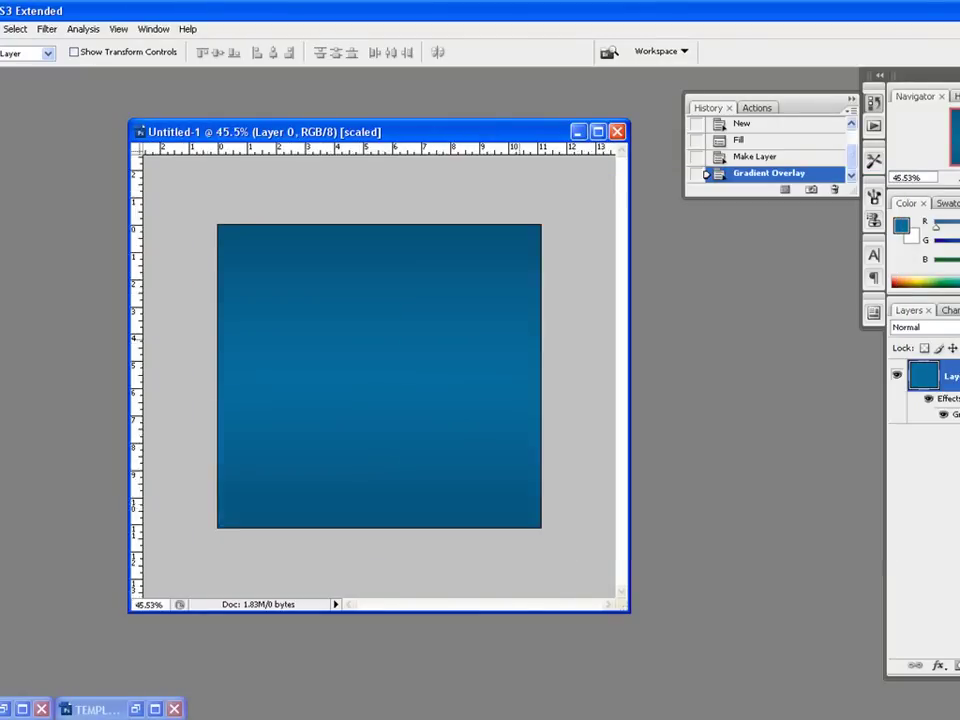
{"action": "scroll", "coordinate": [379, 376], "scroll_direction": "up", "scroll_amount": 3}
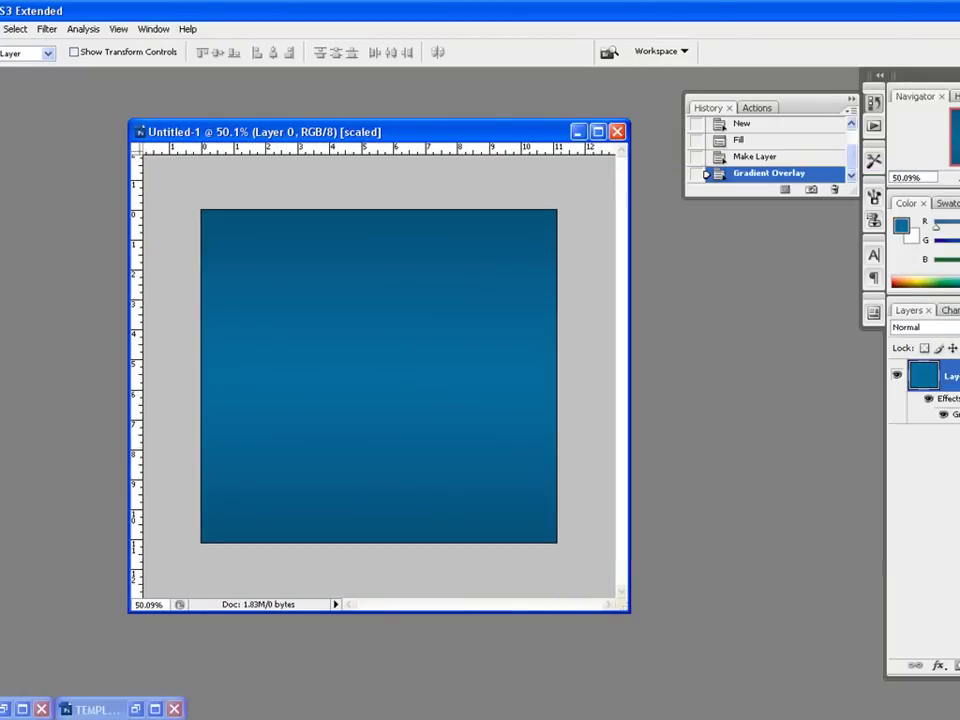
Step: Choose the Rounded Rectangle tool and place vertical guides just inside the canvas edges, at about 0.25 and 10.9 on the ruler
{"action": "left_click", "coordinate": [958, 376]}
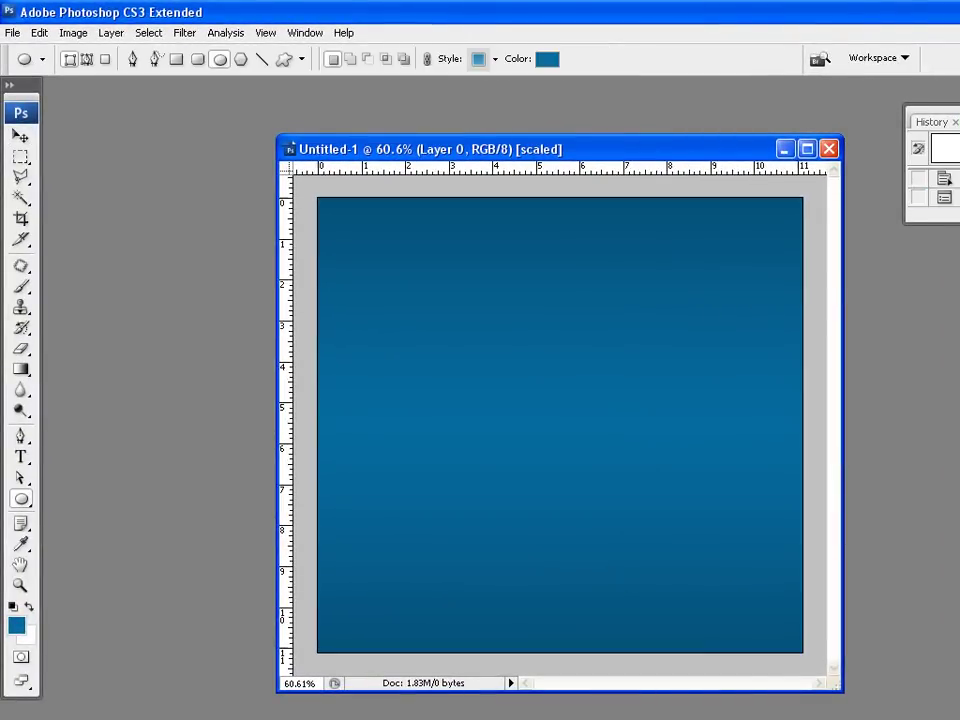
{"action": "right_click", "coordinate": [21, 499]}
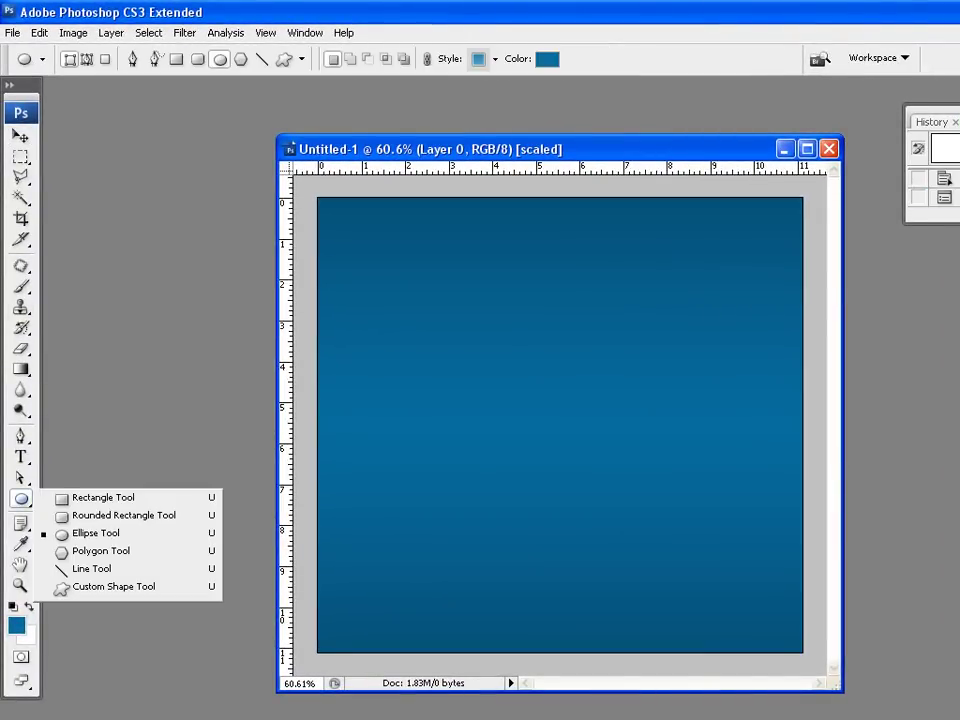
{"action": "left_click", "coordinate": [120, 515]}
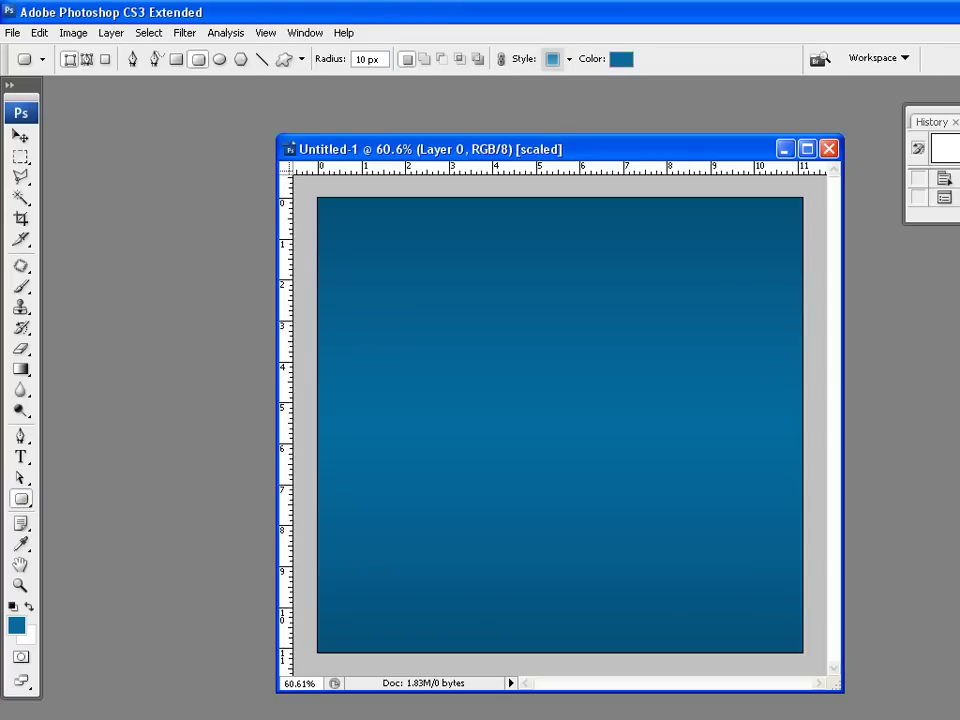
{"action": "left_click_drag", "start_coordinate": [287, 338], "coordinate": [318, 338]}
{"action": "left_click_drag", "start_coordinate": [317, 400], "coordinate": [328, 400]}
{"action": "left_click_drag", "start_coordinate": [290, 360], "coordinate": [328, 424]}
{"action": "left_click_drag", "start_coordinate": [328, 357], "coordinate": [328, 357]}
{"action": "left_click_drag", "start_coordinate": [285, 430], "coordinate": [793, 440]}
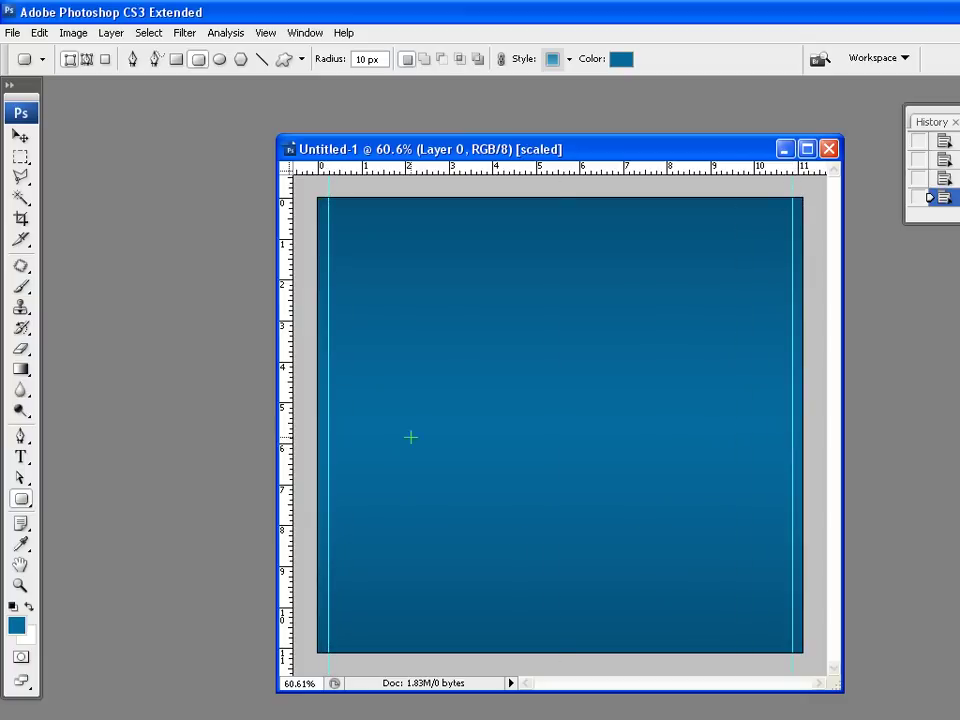
Step: Draw a rounded rectangle with a 10 px radius between the guides, from about 3.3 to 9.9 vertically, and clear its layer style
{"action": "left_click_drag", "start_coordinate": [328, 331], "coordinate": [790, 604]}
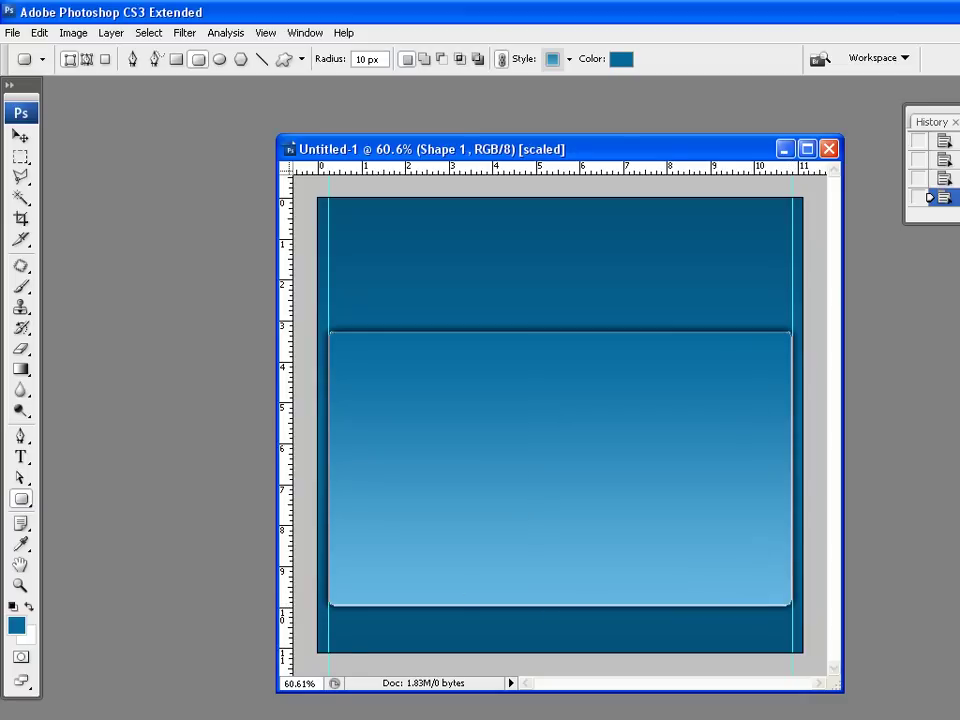
{"action": "left_click", "coordinate": [21, 136]}
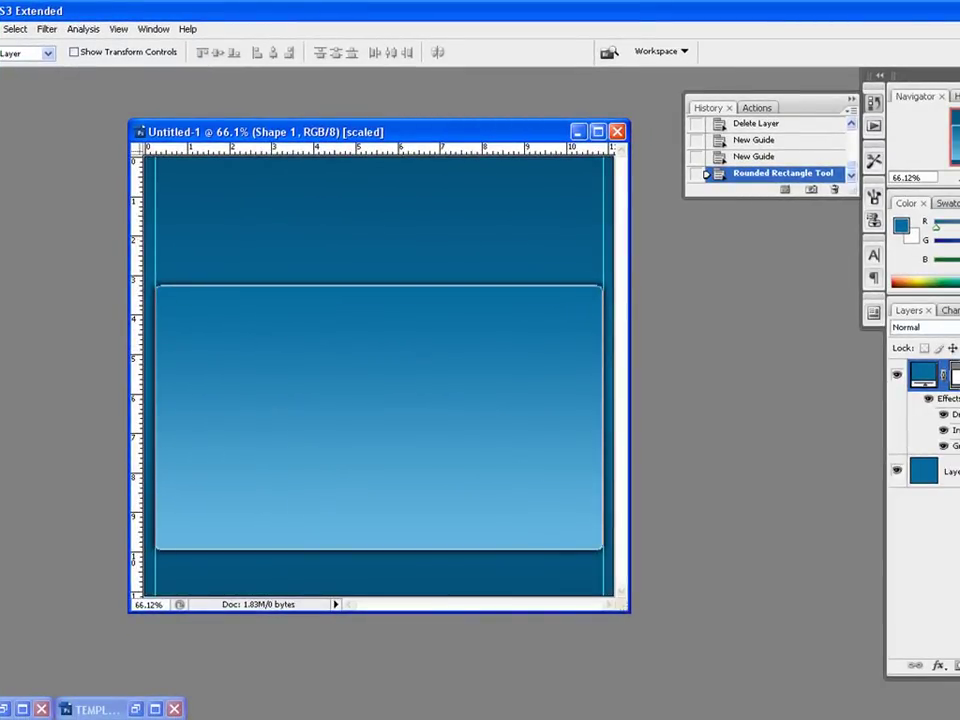
{"action": "right_click", "coordinate": [948, 380]}
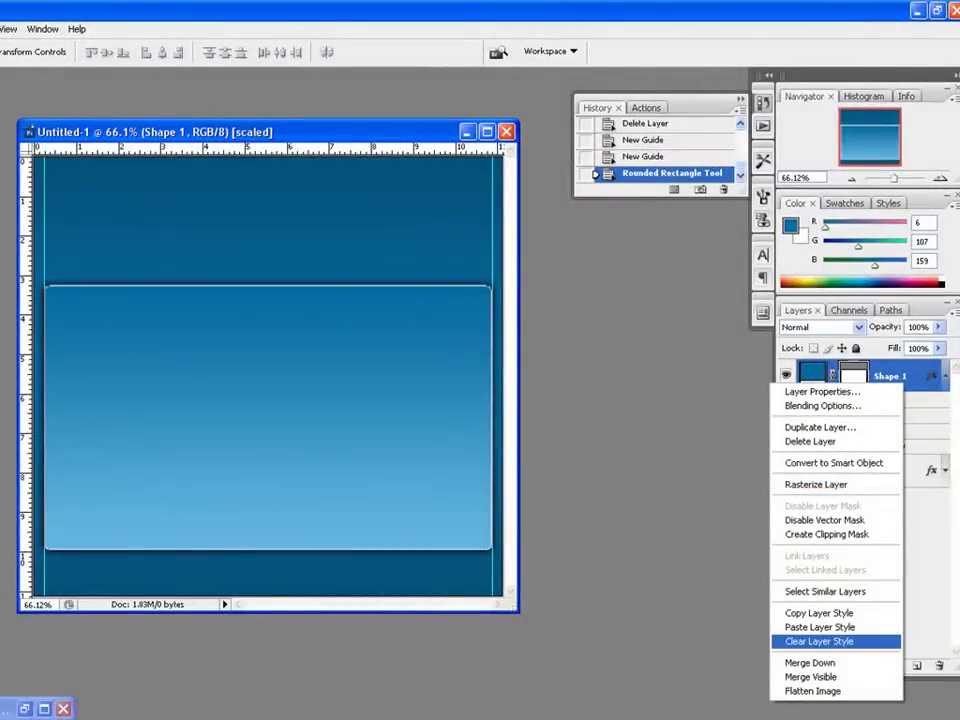
{"action": "left_click", "coordinate": [819, 641]}
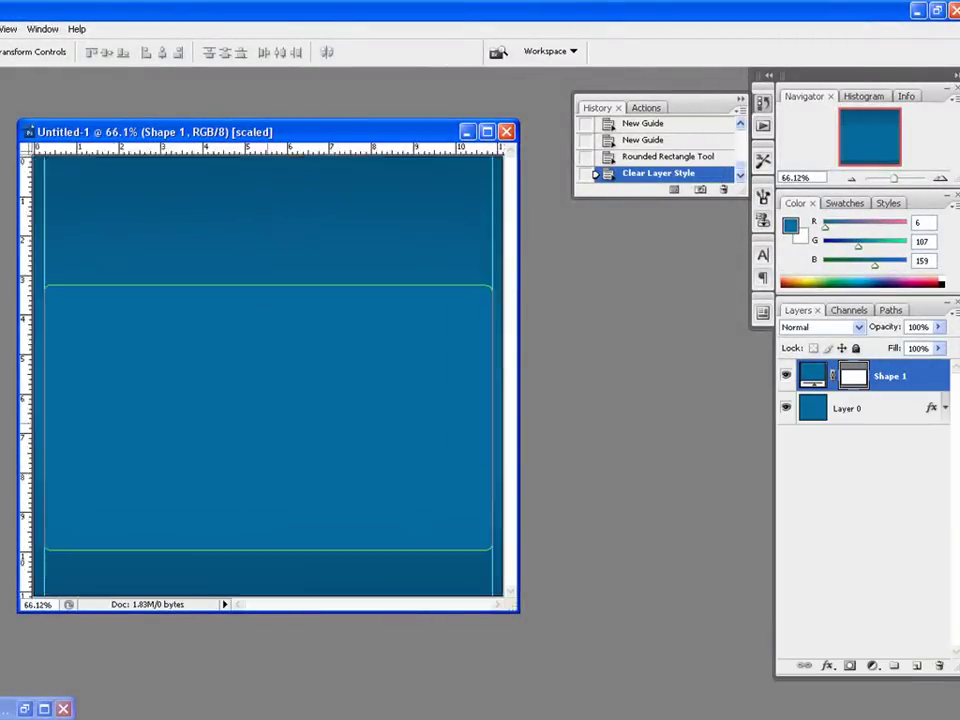
{"action": "key", "text": "ctrl+minus"}
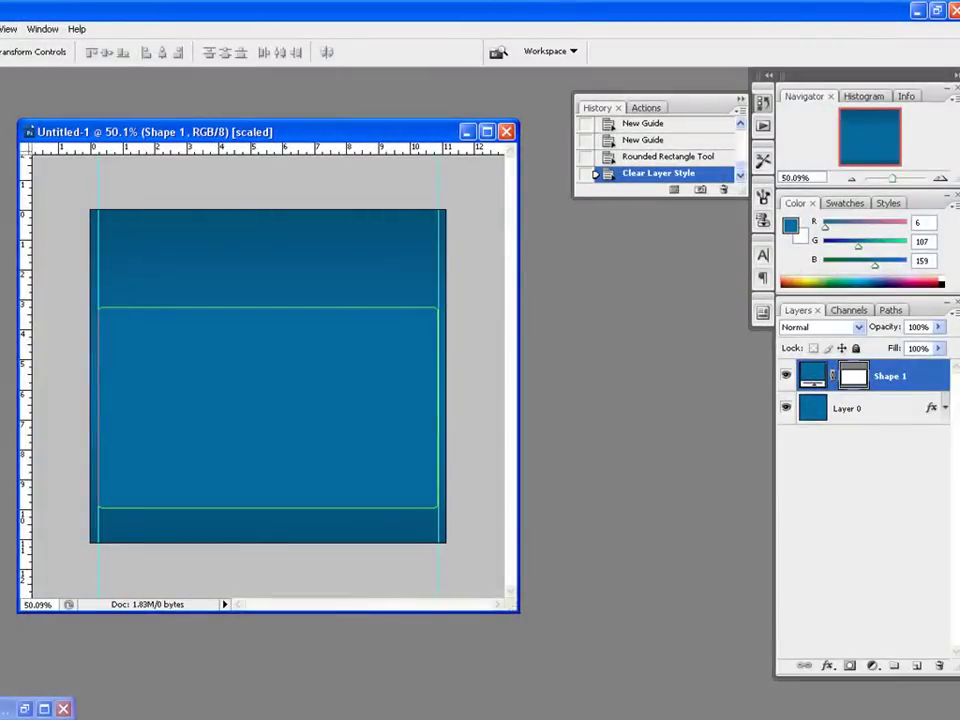
Step: Rename the rounded rectangle's shape layer as B_BOX
{"action": "double_click", "coordinate": [915, 377]}
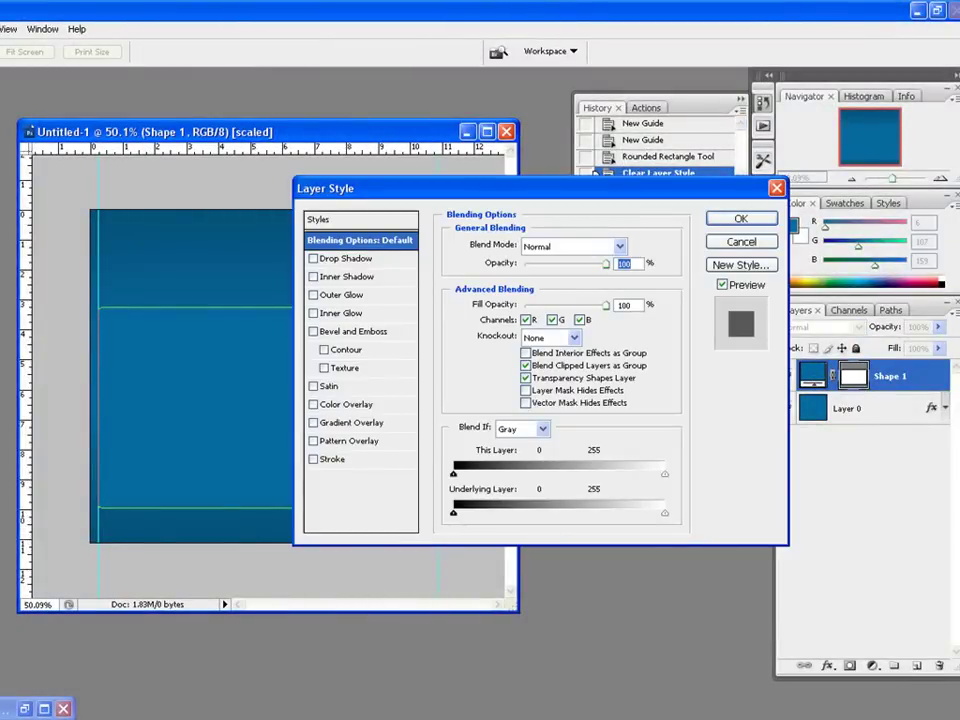
{"action": "key", "text": "Escape"}
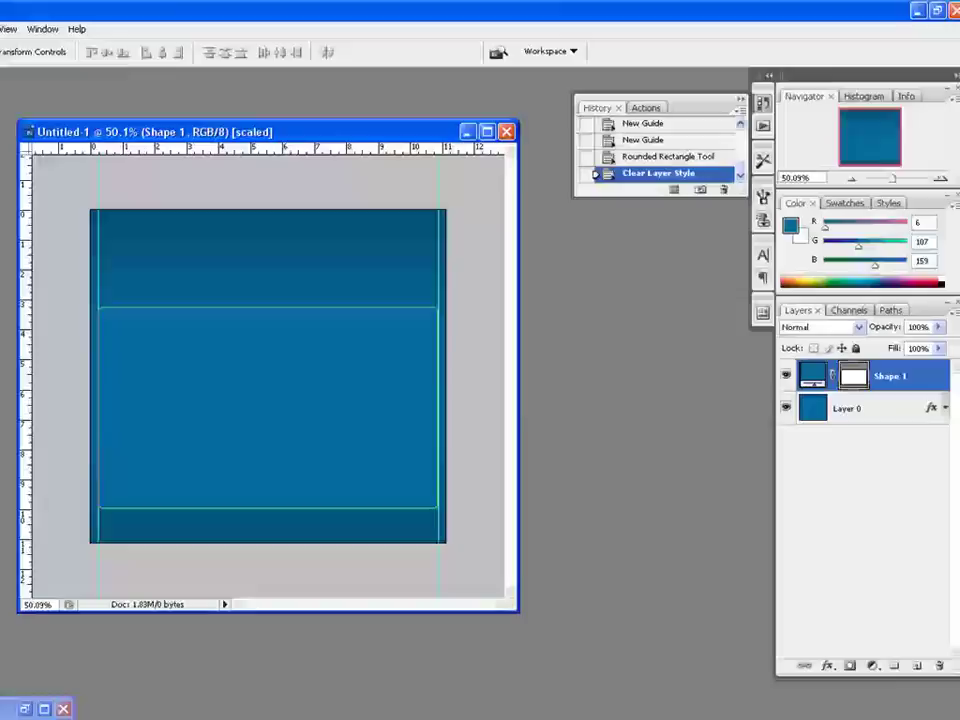
{"action": "double_click", "coordinate": [890, 376]}
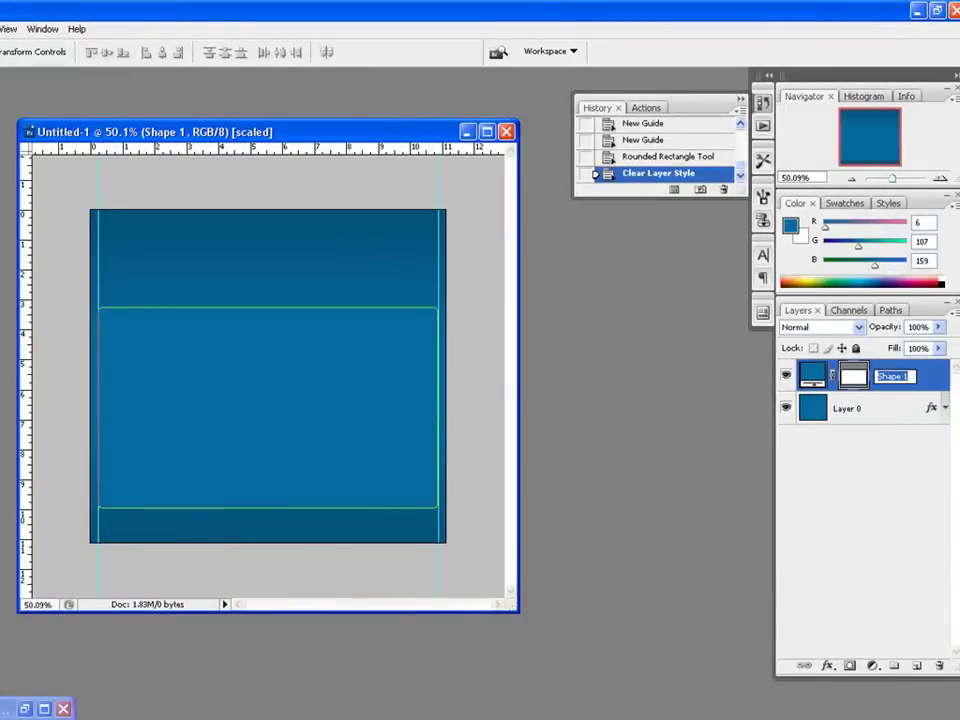
{"action": "type", "text": "B_BOX"}
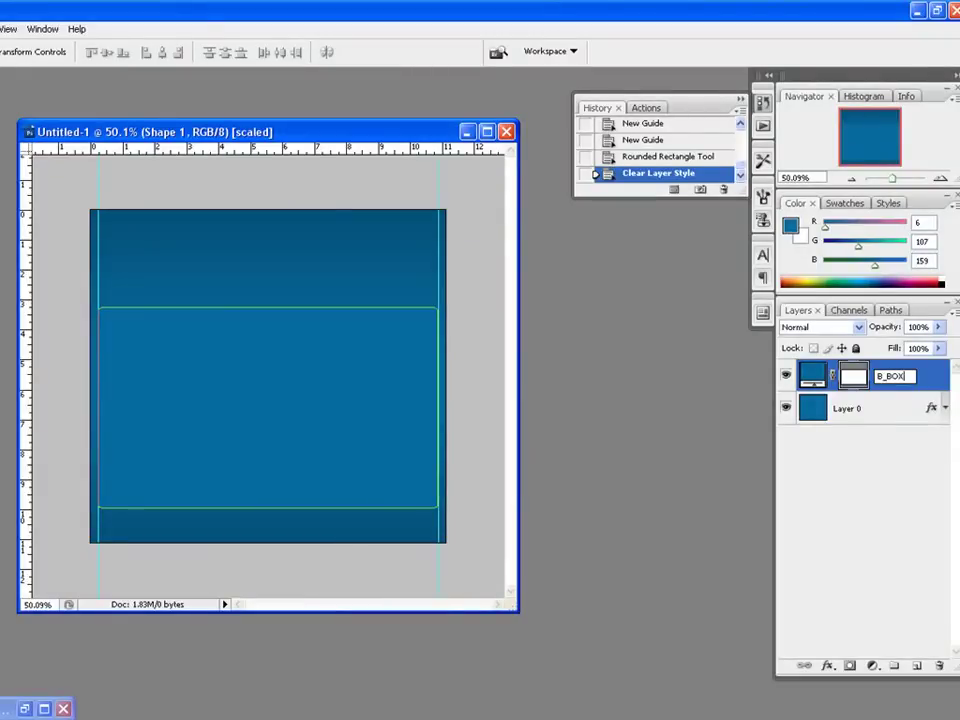
{"action": "key", "text": "Return"}
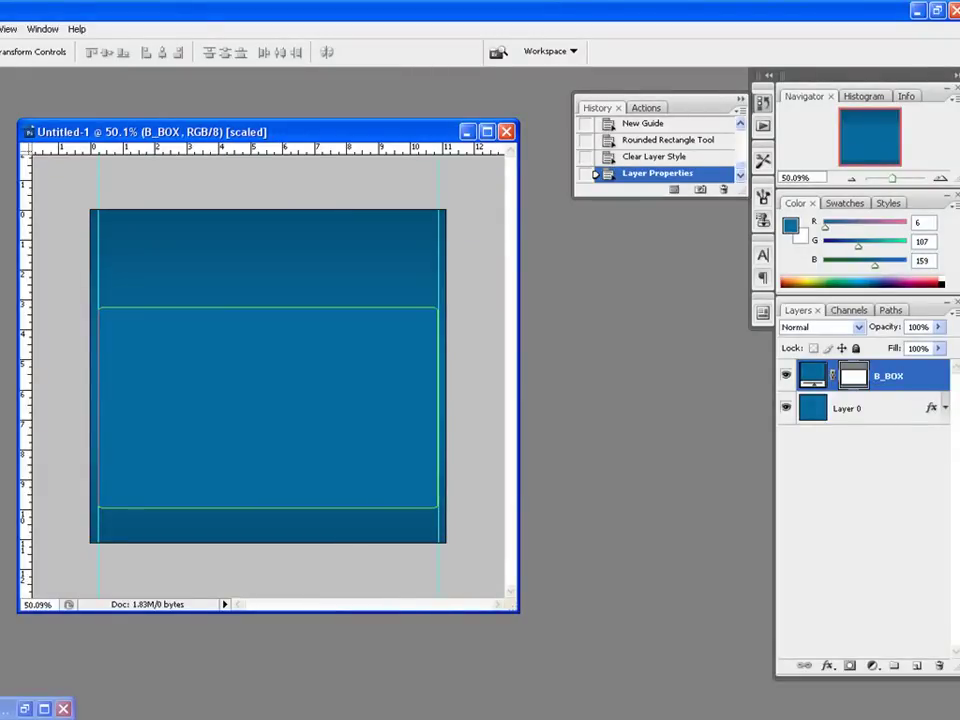
Step: Add a Gradient Overlay effect to the rounded rectangle's layer and show its settings
{"action": "double_click", "coordinate": [925, 377]}
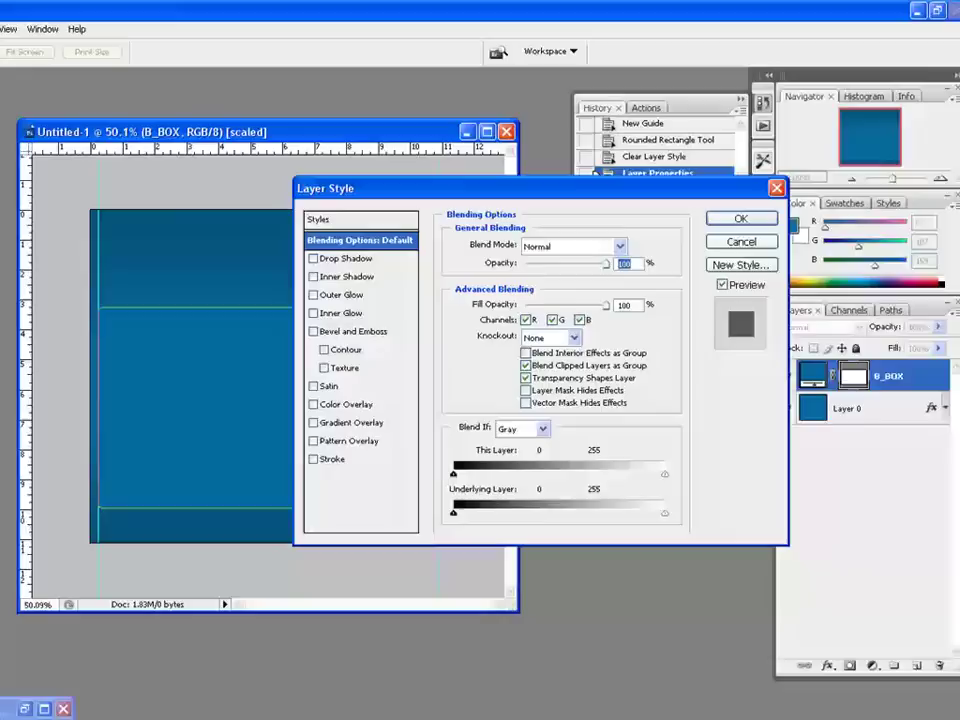
{"action": "left_click_drag", "start_coordinate": [520, 188], "coordinate": [769, 207]}
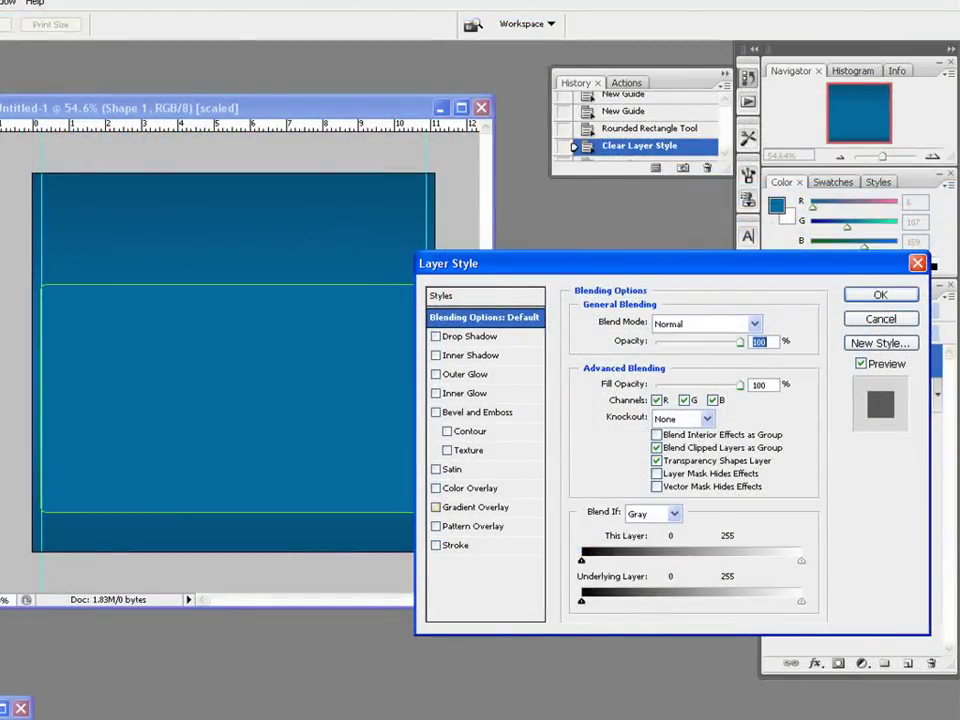
{"action": "left_click", "coordinate": [436, 507]}
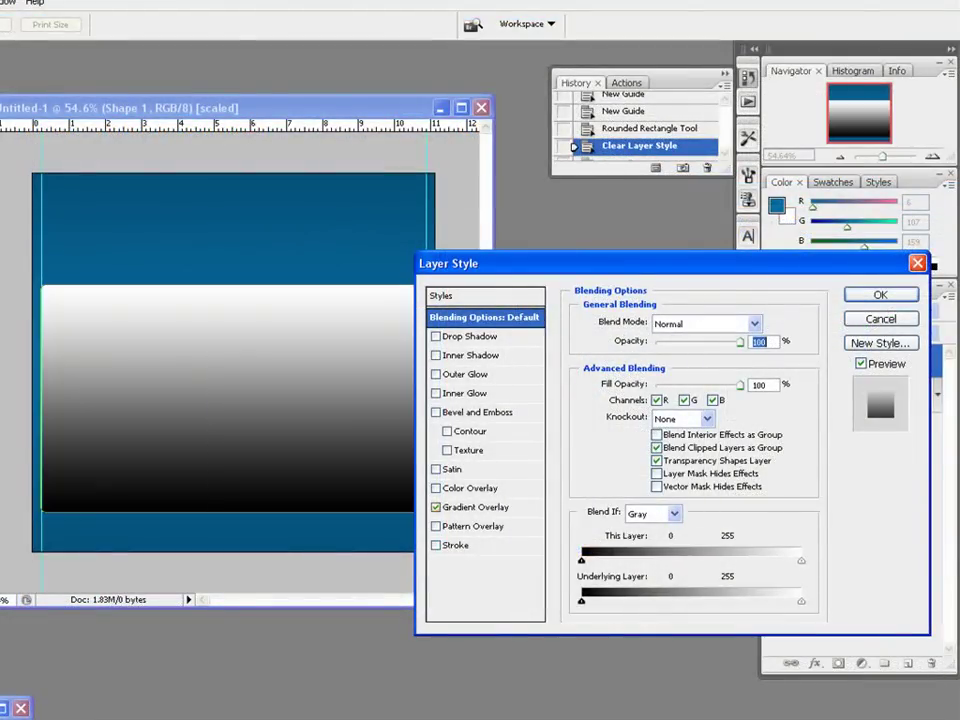
{"action": "left_click", "coordinate": [476, 507]}
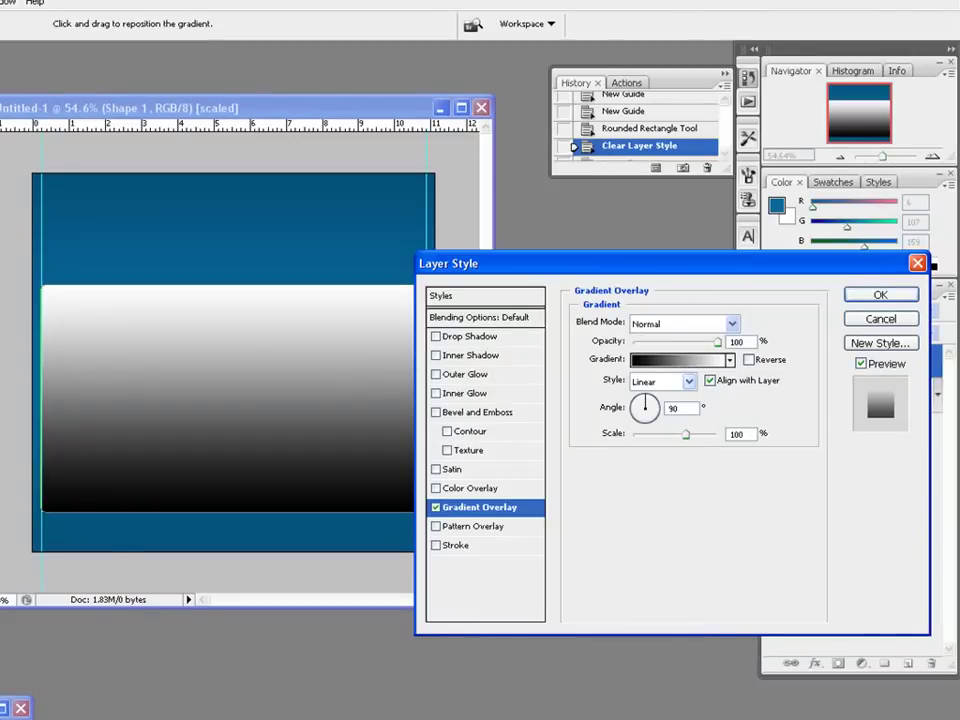
Step: Set the overlay gradient's black stop to dark blue 05567f, sampled from the canvas background
{"action": "left_click", "coordinate": [680, 360]}
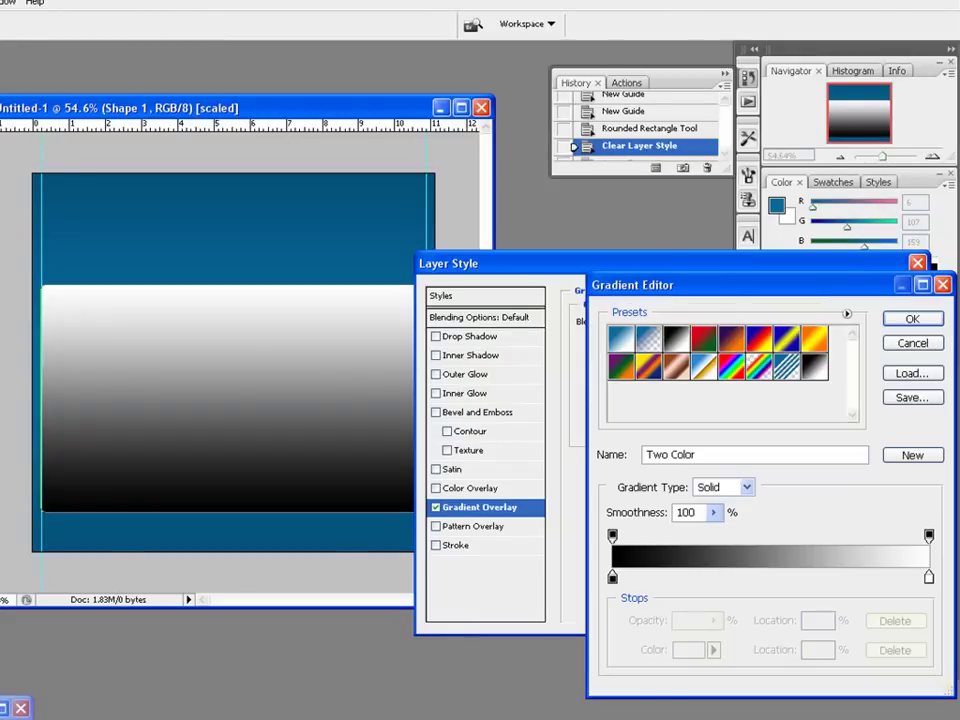
{"action": "left_click", "coordinate": [613, 577]}
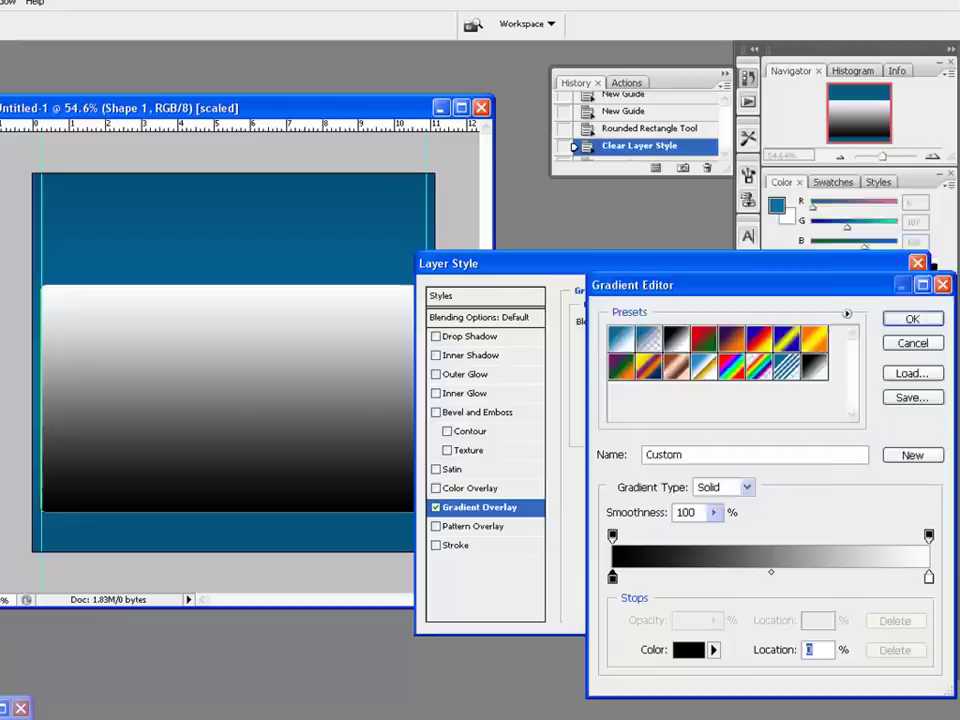
{"action": "left_click", "coordinate": [689, 650]}
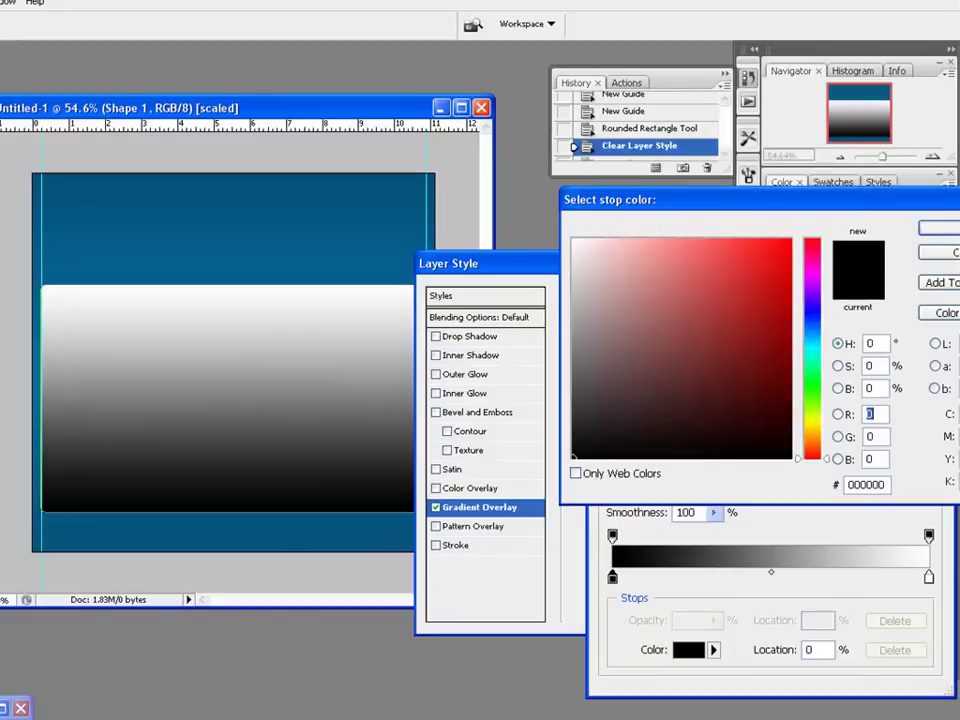
{"action": "left_click", "coordinate": [306, 520]}
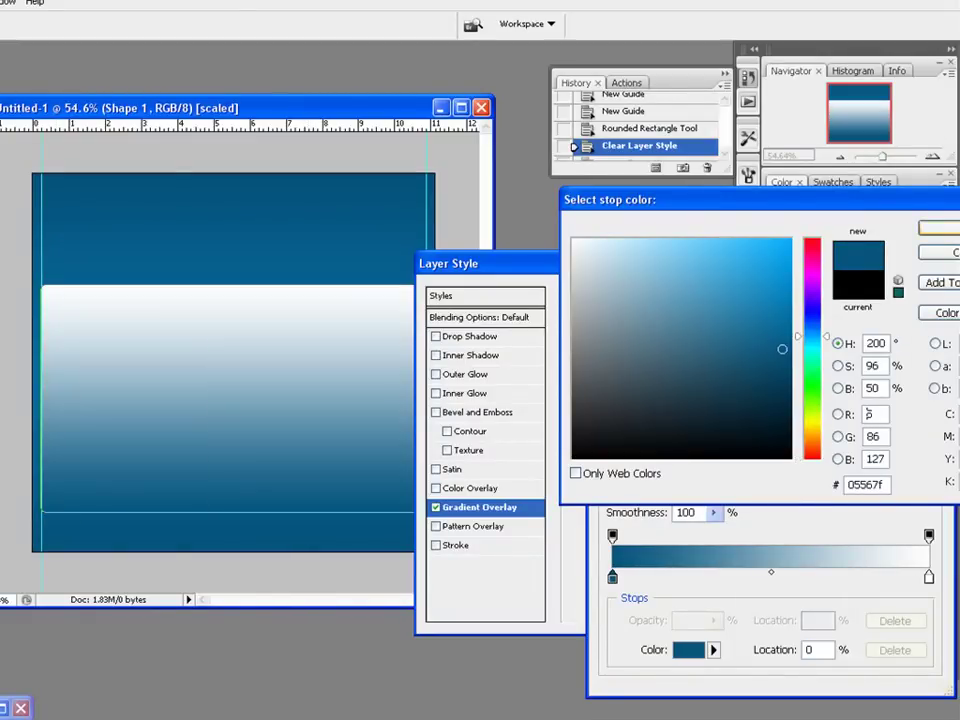
{"action": "left_click", "coordinate": [939, 228]}
Step: Set the overlay gradient's white stop to light blue 8fceff and accept the edited gradient
{"action": "left_click", "coordinate": [929, 577]}
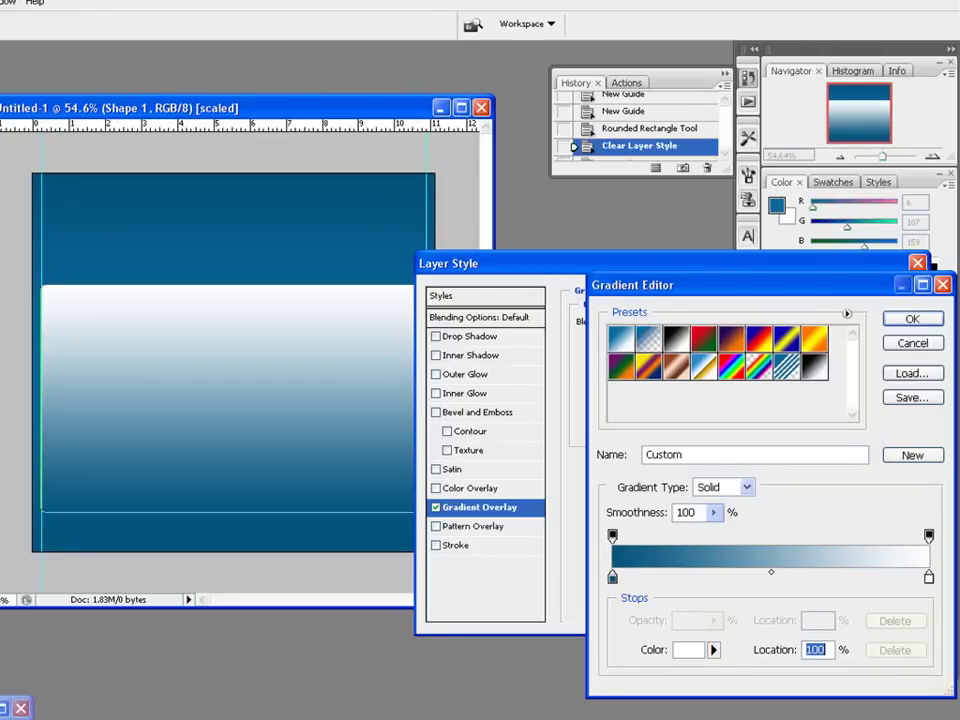
{"action": "double_click", "coordinate": [929, 577]}
{"action": "left_click_drag", "start_coordinate": [812, 345], "coordinate": [812, 333]}
{"action": "left_click", "coordinate": [674, 241]}
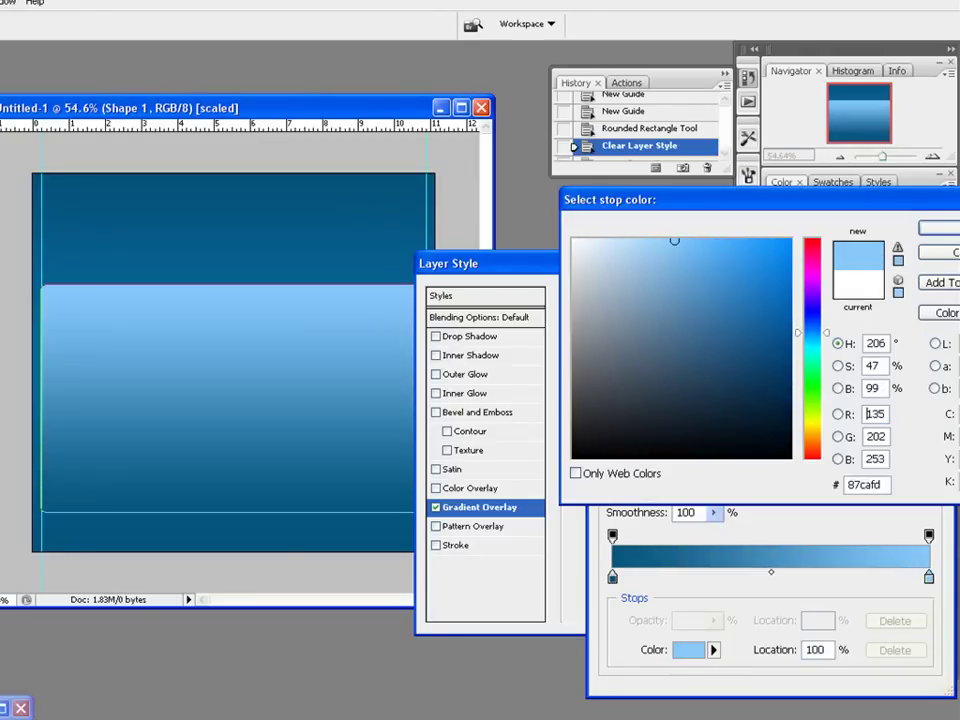
{"action": "left_click", "coordinate": [668, 240]}
{"action": "double_click", "coordinate": [867, 413]}
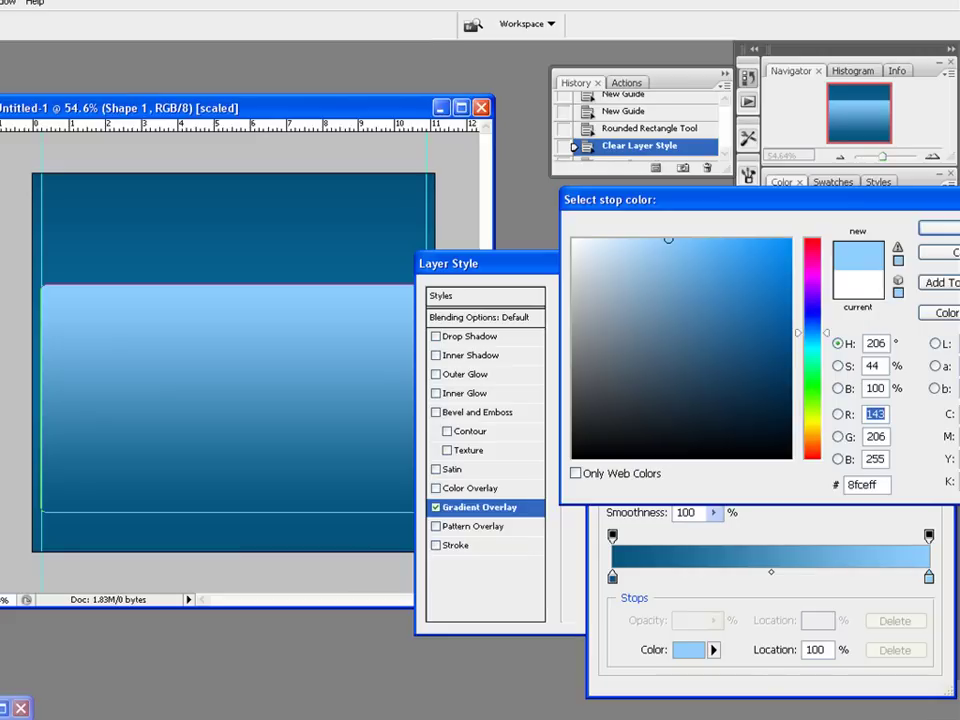
{"action": "key", "text": "Return"}
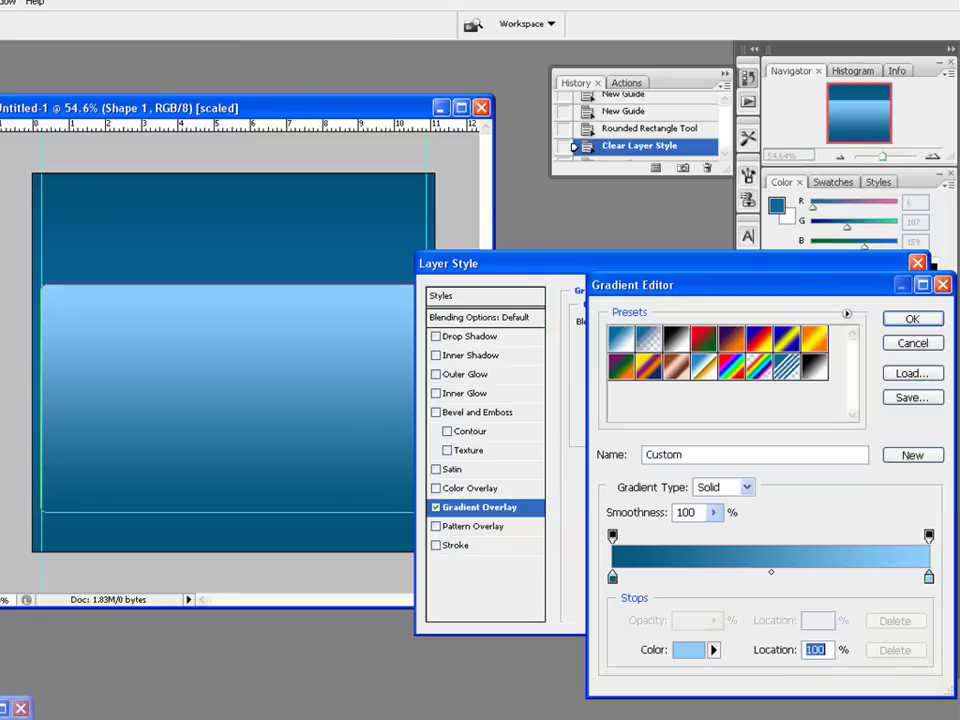
{"action": "key", "text": "Return"}
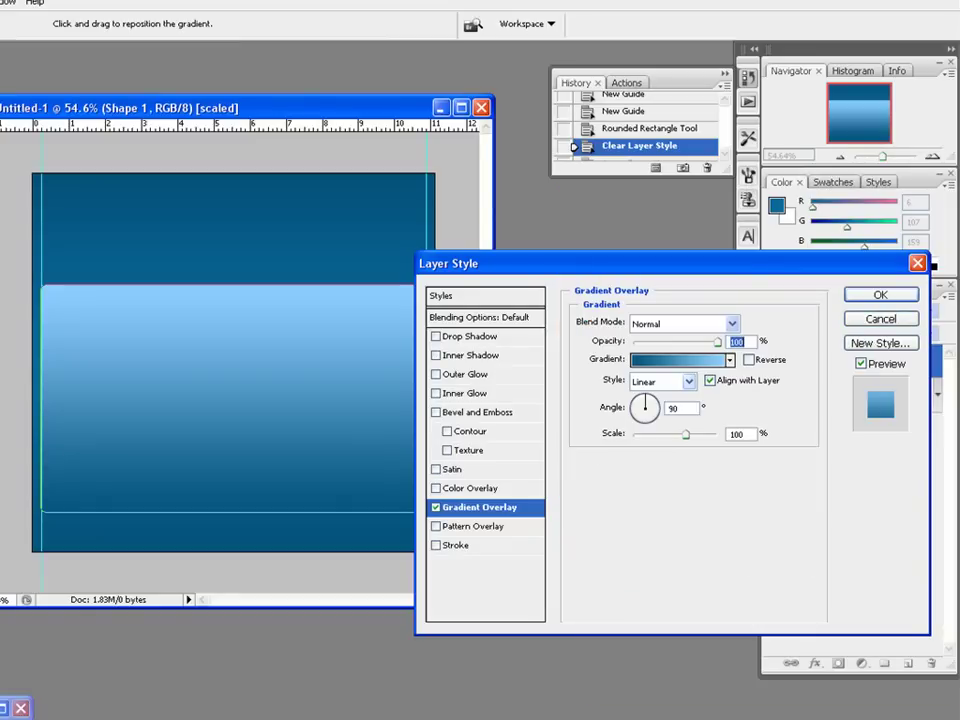
Step: Set the gradient overlay to the Reflected style with Reverse enabled and a 134% scale
{"action": "left_click", "coordinate": [688, 381]}
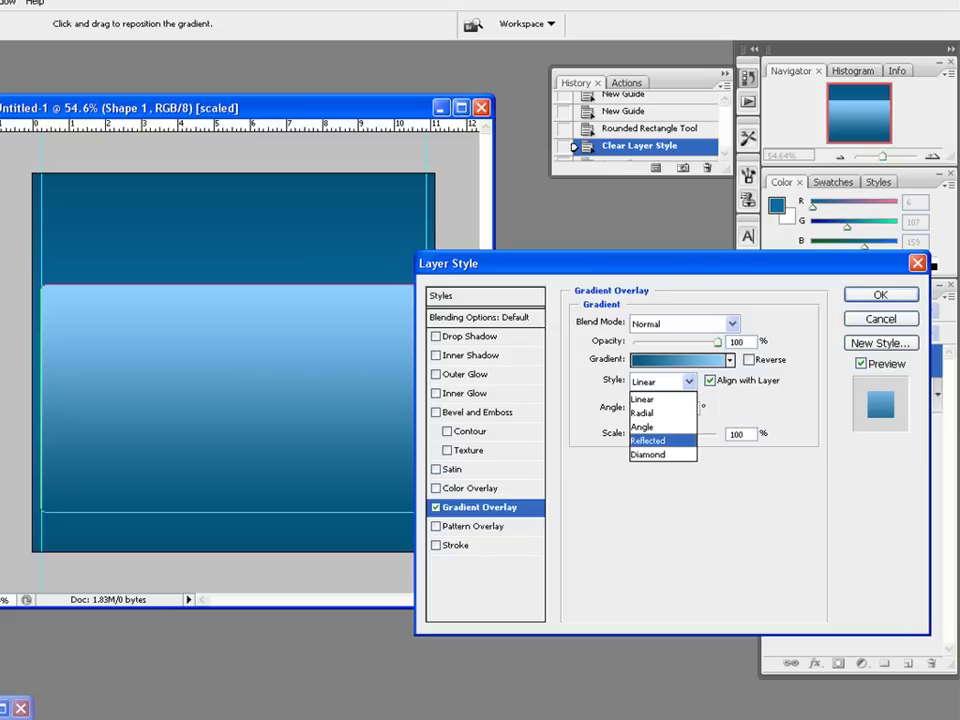
{"action": "key", "text": "Return"}
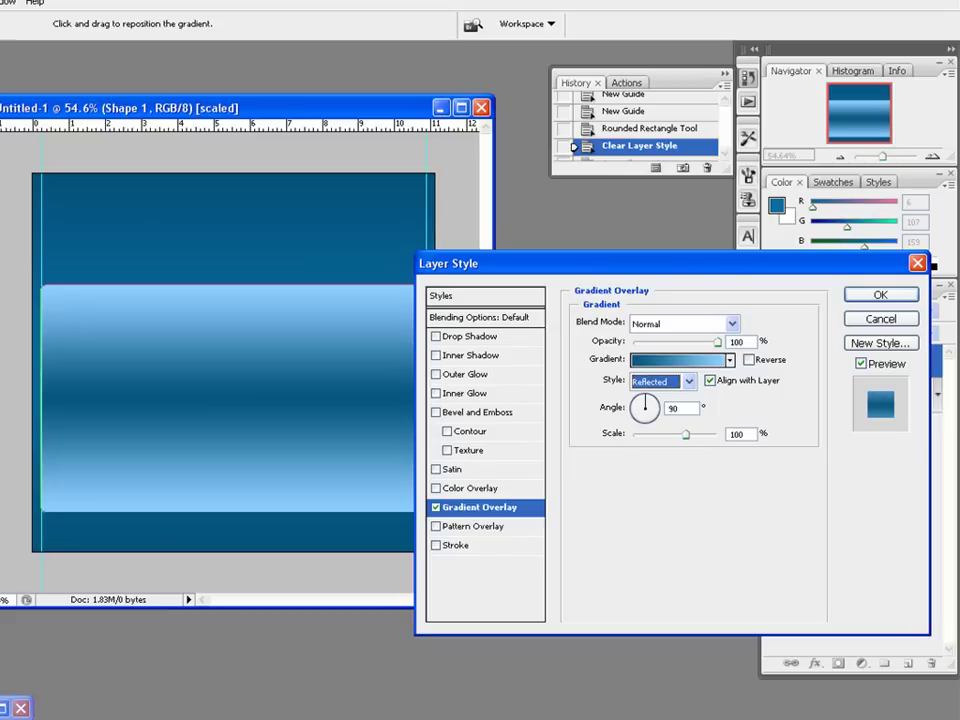
{"action": "left_click", "coordinate": [749, 360]}
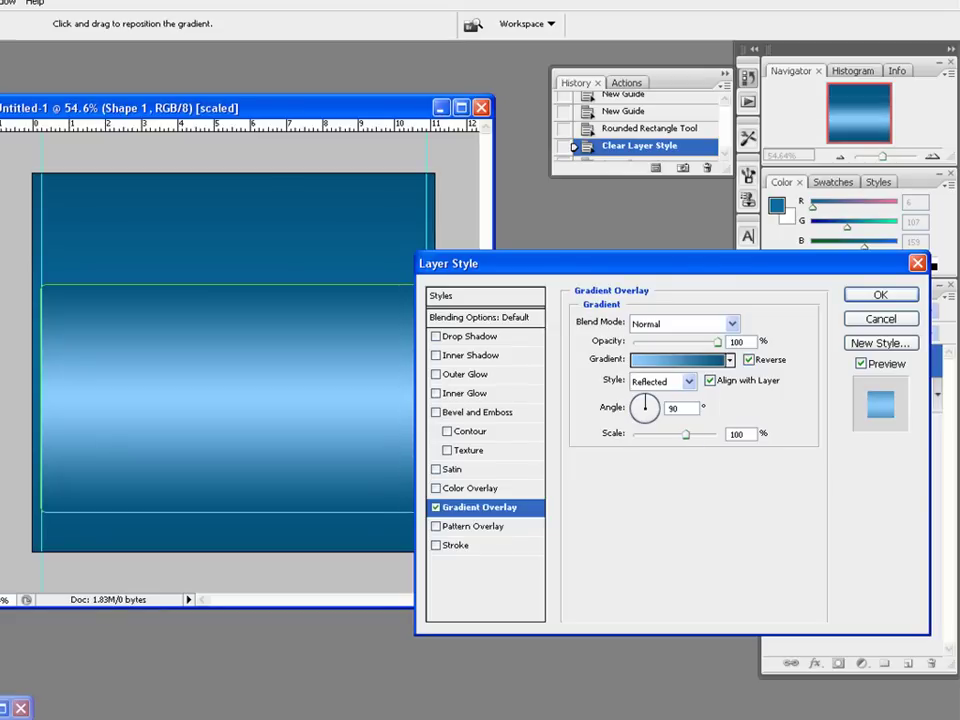
{"action": "left_click_drag", "start_coordinate": [686, 435], "coordinate": [707, 435]}
Step: Change the gradient overlay to the Linear style with a 99% scale, keeping the gradient colors as they are
{"action": "left_click", "coordinate": [689, 382]}
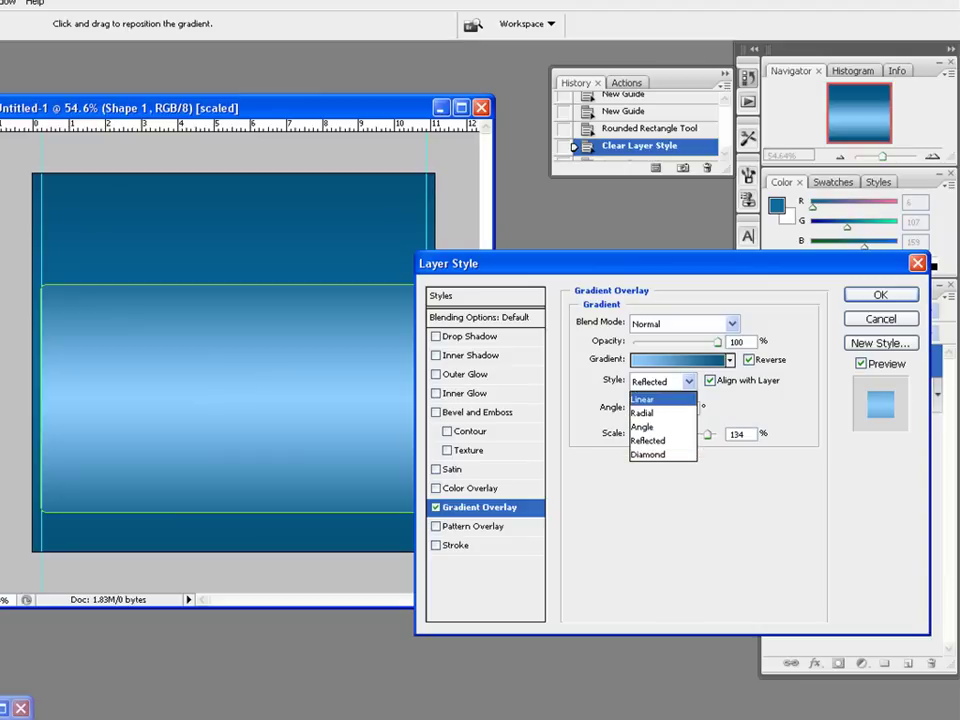
{"action": "key", "text": "Return"}
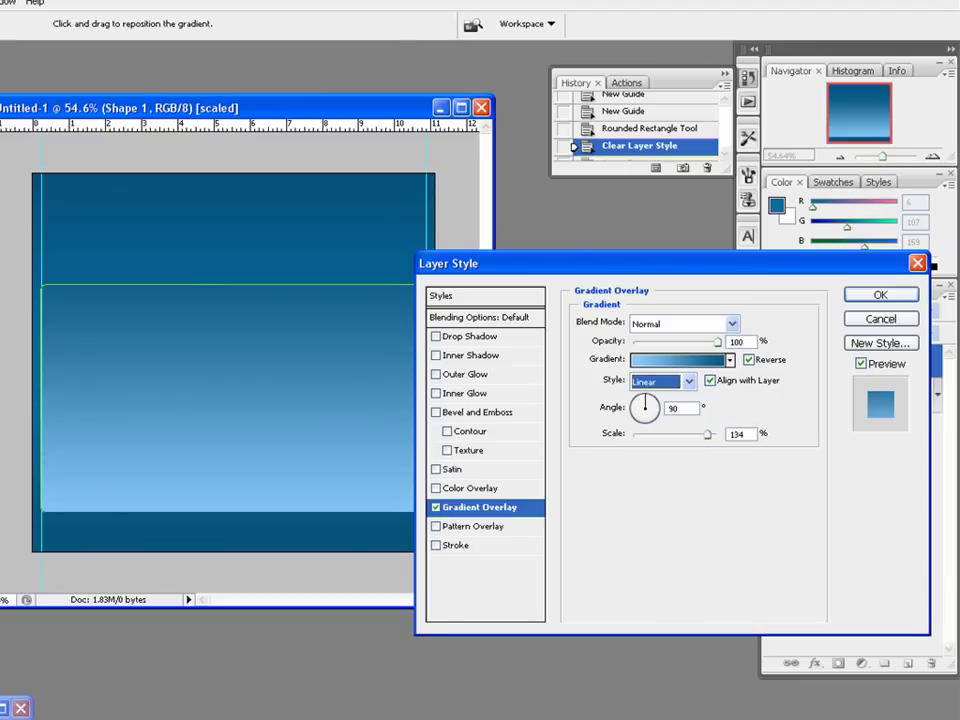
{"action": "left_click_drag", "start_coordinate": [707, 435], "coordinate": [686, 435]}
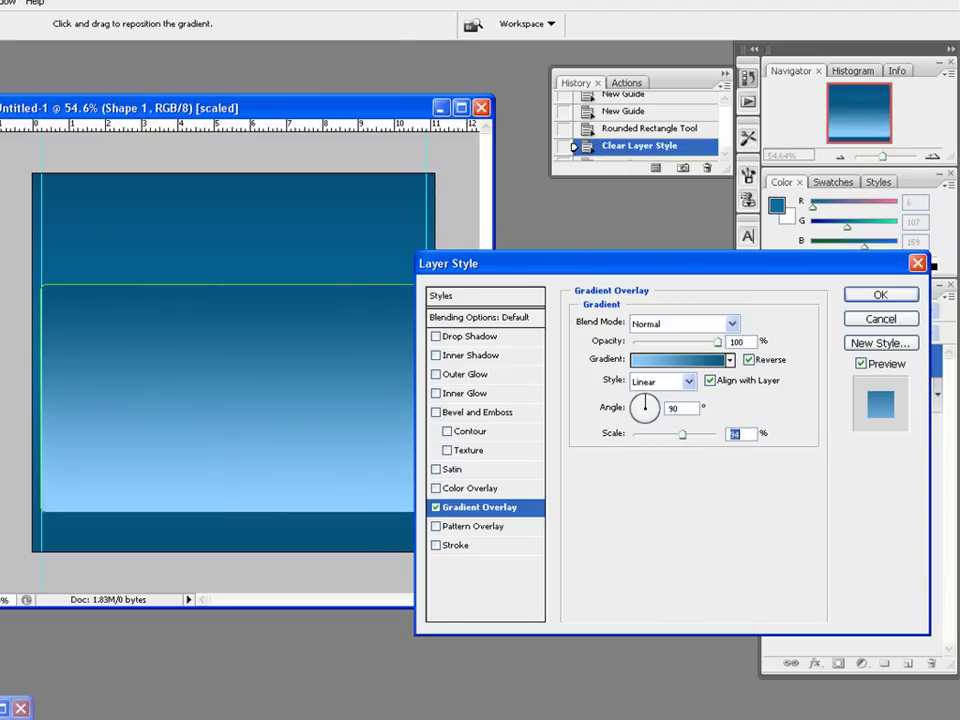
{"action": "left_click", "coordinate": [678, 360]}
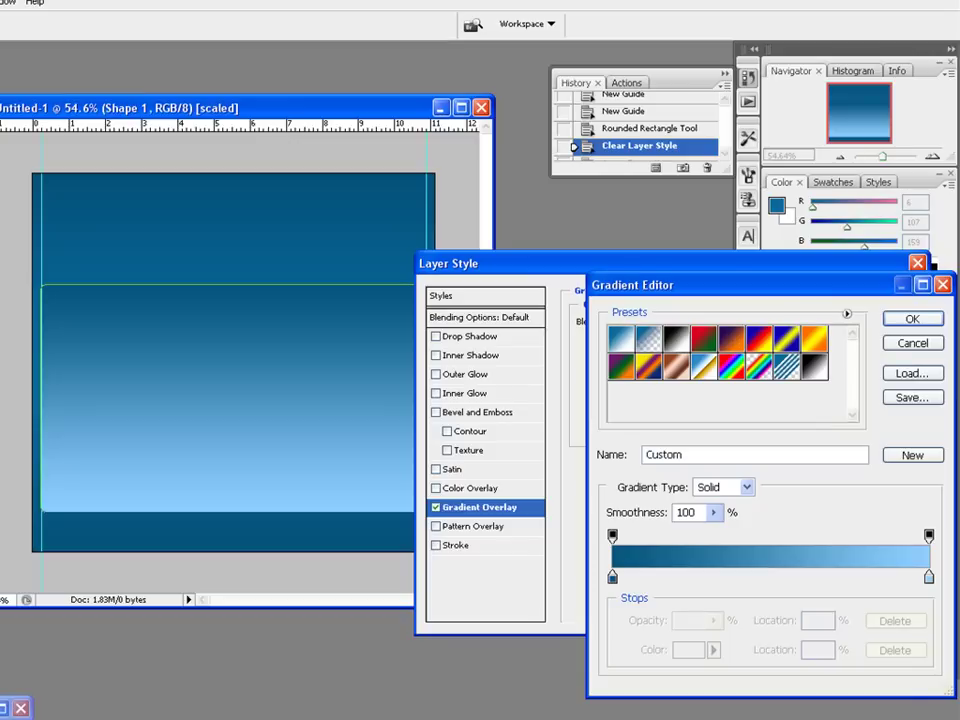
{"action": "left_click", "coordinate": [913, 343]}
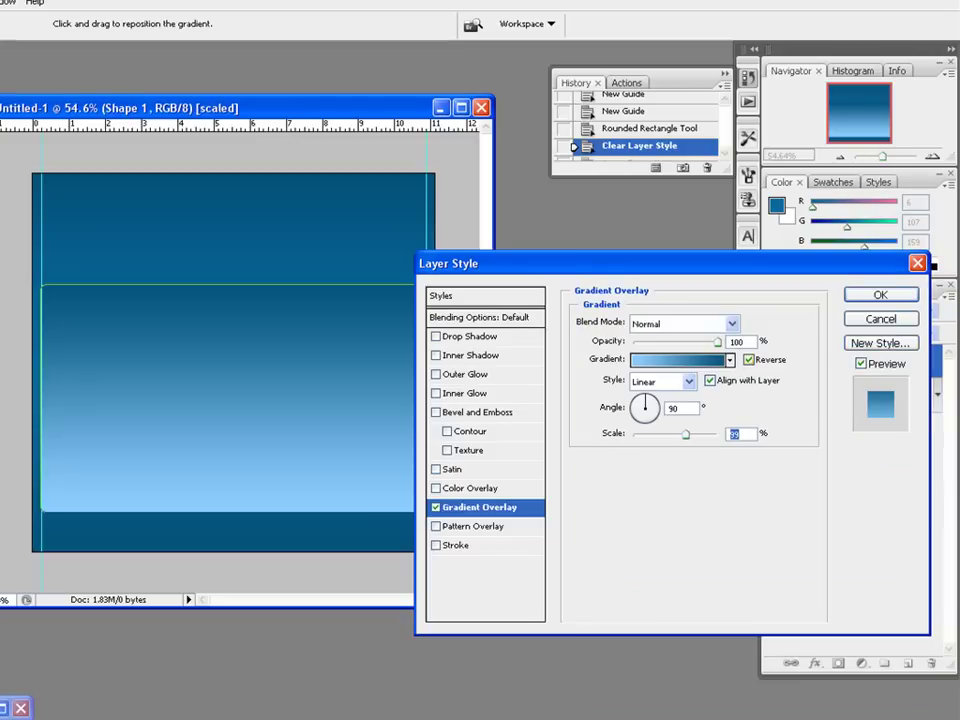
Step: Turn off the gradient overlay's Reverse option and add an inner glow with the Hard Mix blend mode
{"action": "left_click", "coordinate": [749, 360]}
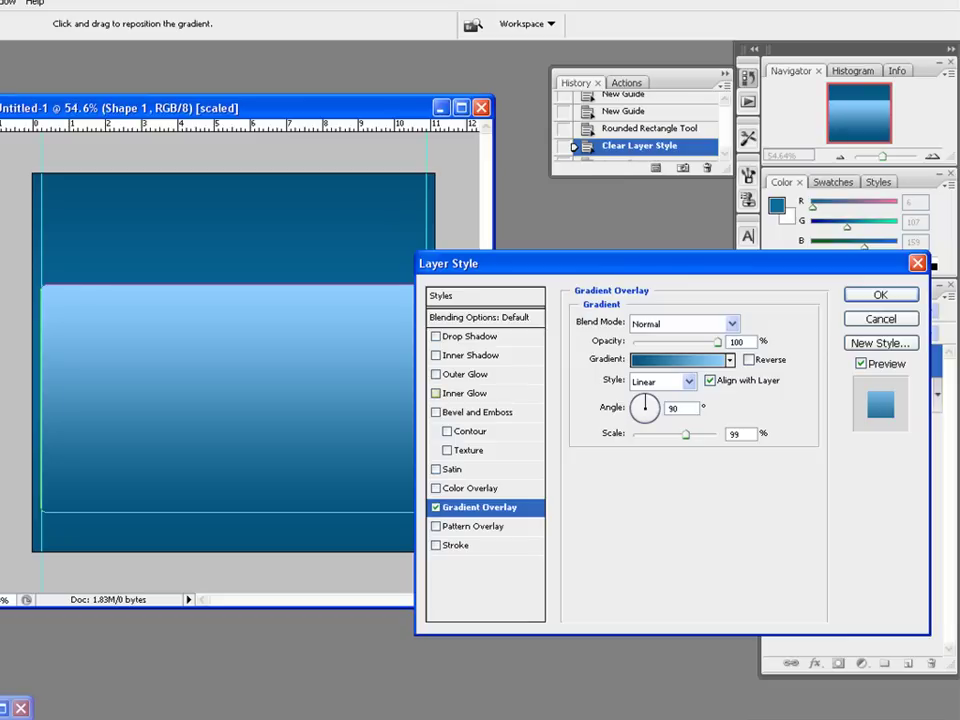
{"action": "left_click", "coordinate": [435, 393]}
{"action": "left_click", "coordinate": [468, 393]}
{"action": "left_click", "coordinate": [683, 321]}
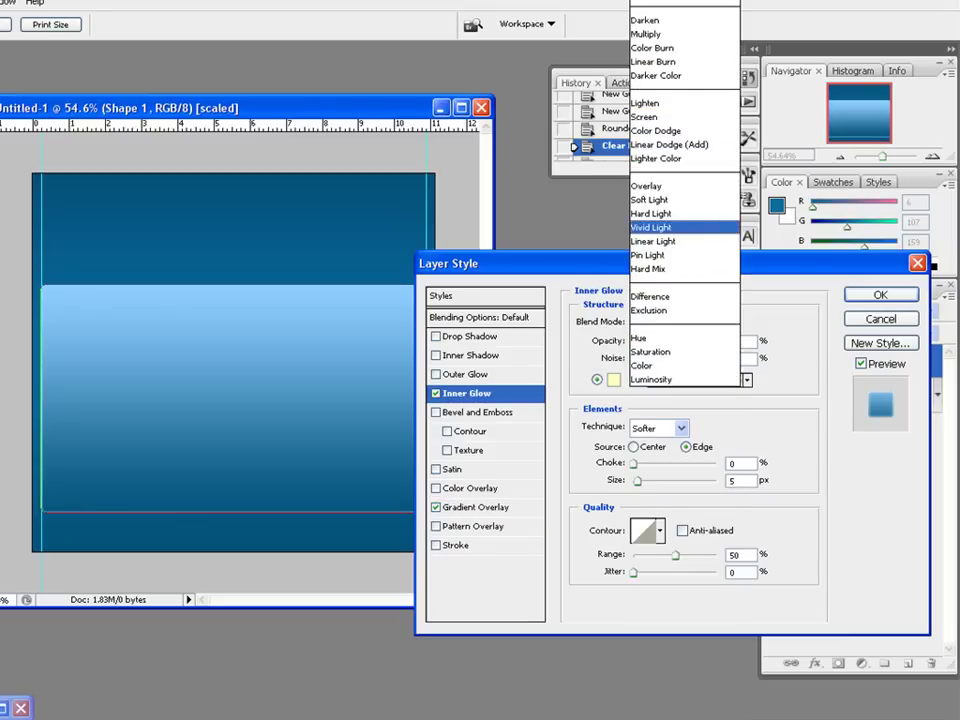
{"action": "key", "text": "Down"}
{"action": "key", "text": "Down"}
{"action": "key", "text": "Down"}
{"action": "key", "text": "Return"}
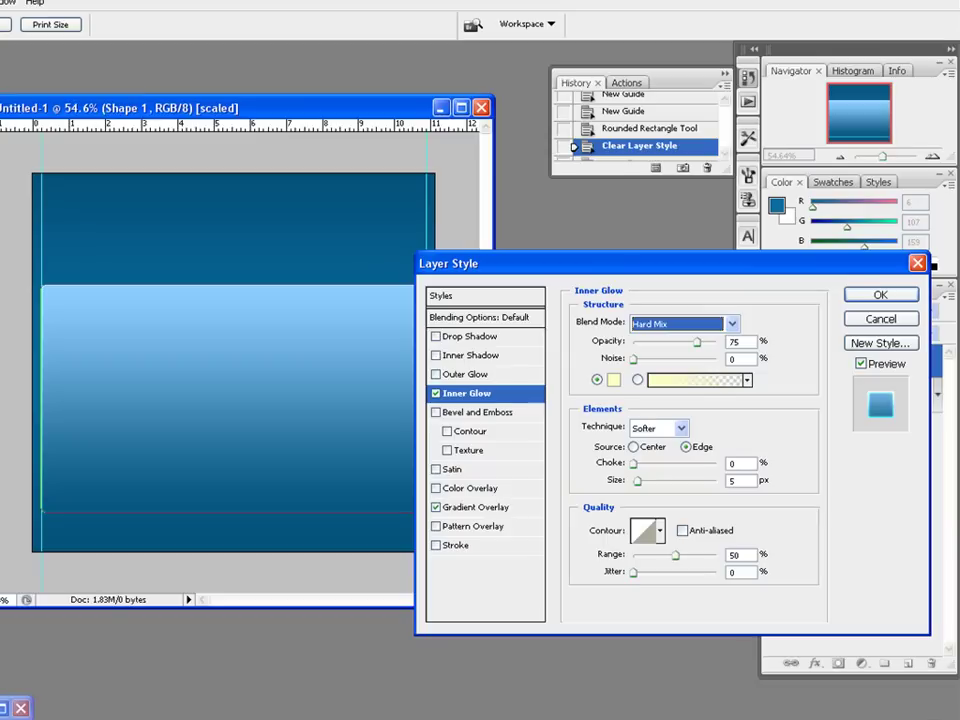
Step: Set the inner glow size to 29 px, the range to 100% and the glow color to white ffffff
{"action": "left_click_drag", "start_coordinate": [637, 481], "coordinate": [648, 481]}
{"action": "left_click_drag", "start_coordinate": [675, 556], "coordinate": [718, 556]}
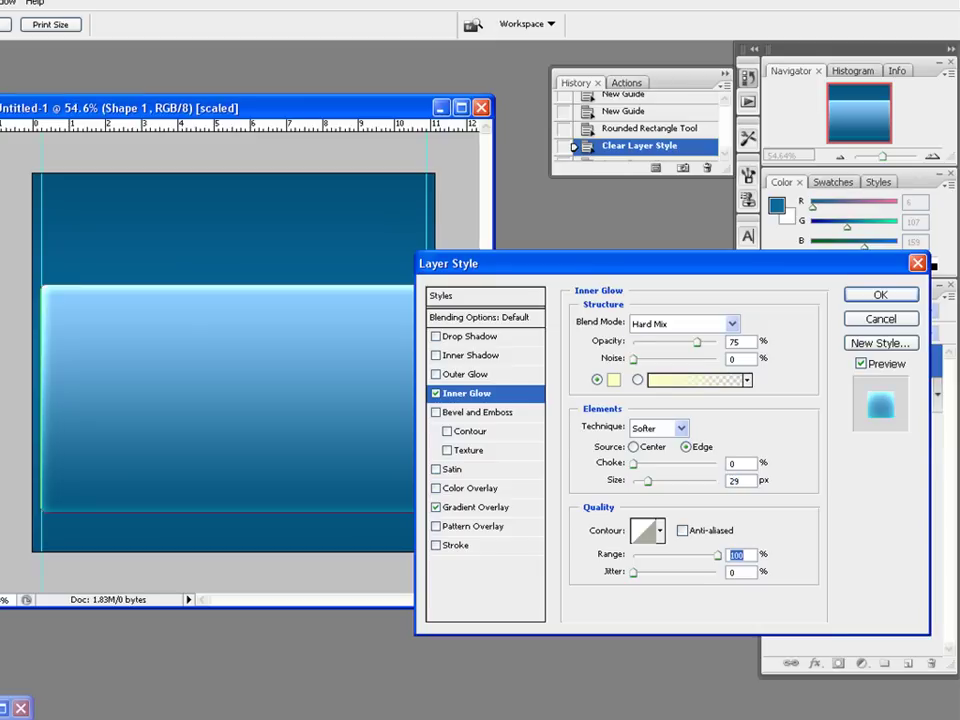
{"action": "left_click", "coordinate": [614, 380]}
{"action": "left_click", "coordinate": [574, 241]}
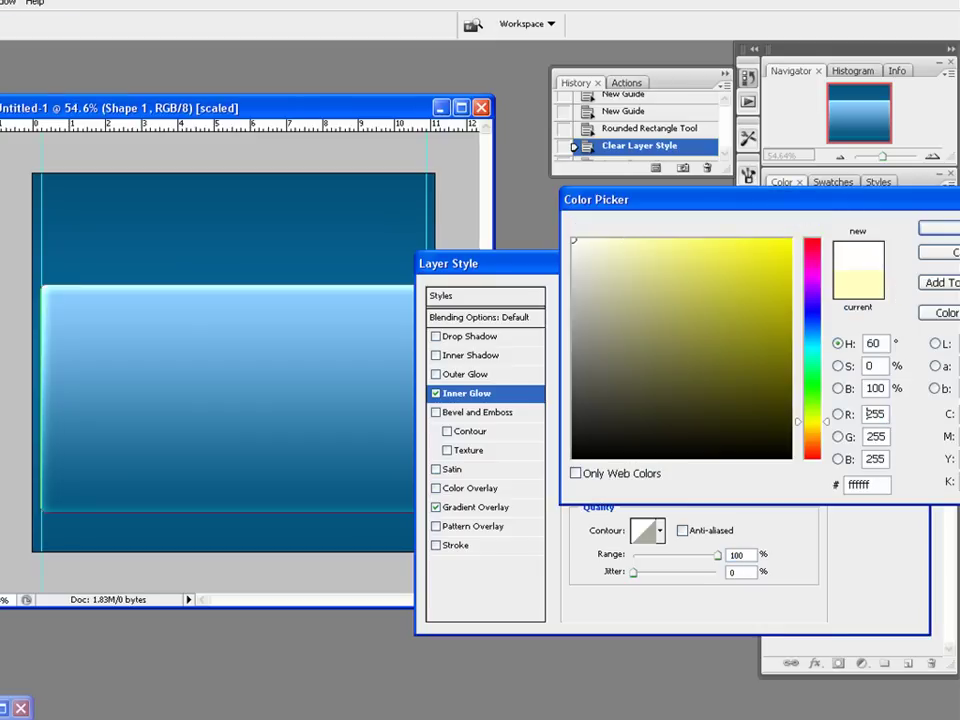
{"action": "left_click", "coordinate": [950, 229]}
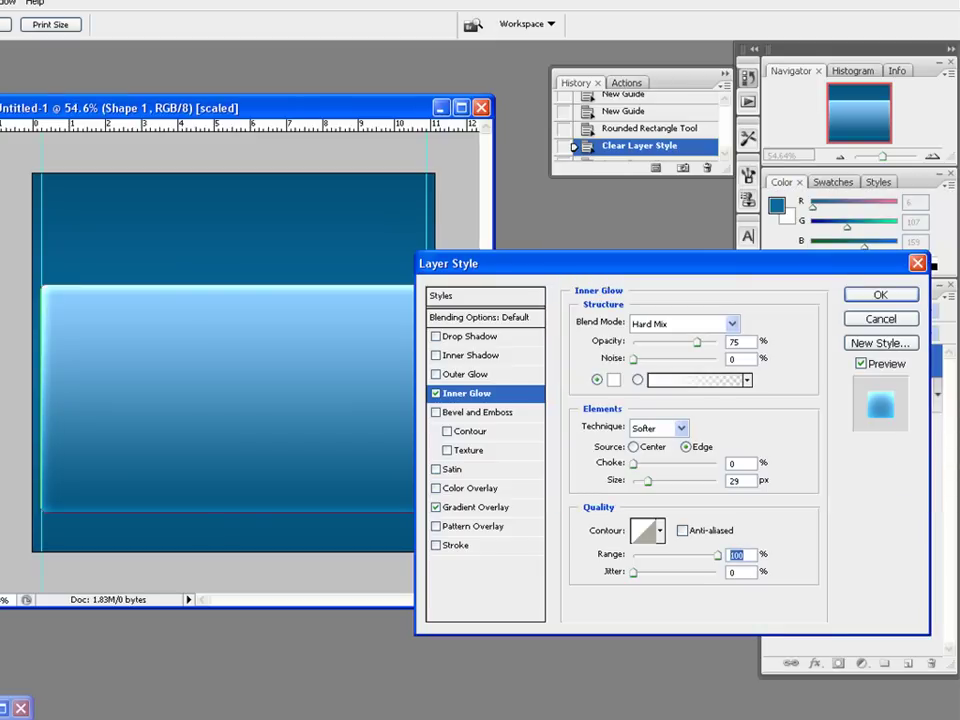
Step: Set the inner glow's opacity to 59%
{"action": "left_click_drag", "start_coordinate": [697, 343], "coordinate": [680, 343]}
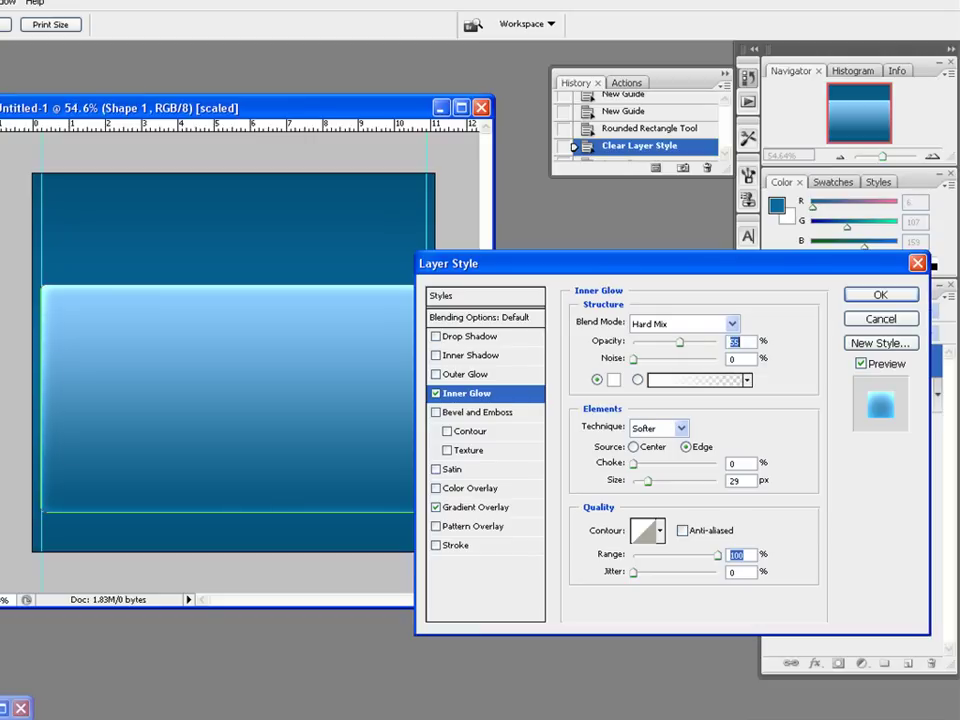
{"action": "key", "text": "Up"}
{"action": "key", "text": "Up"}
{"action": "key", "text": "Up"}
{"action": "key", "text": "Up"}
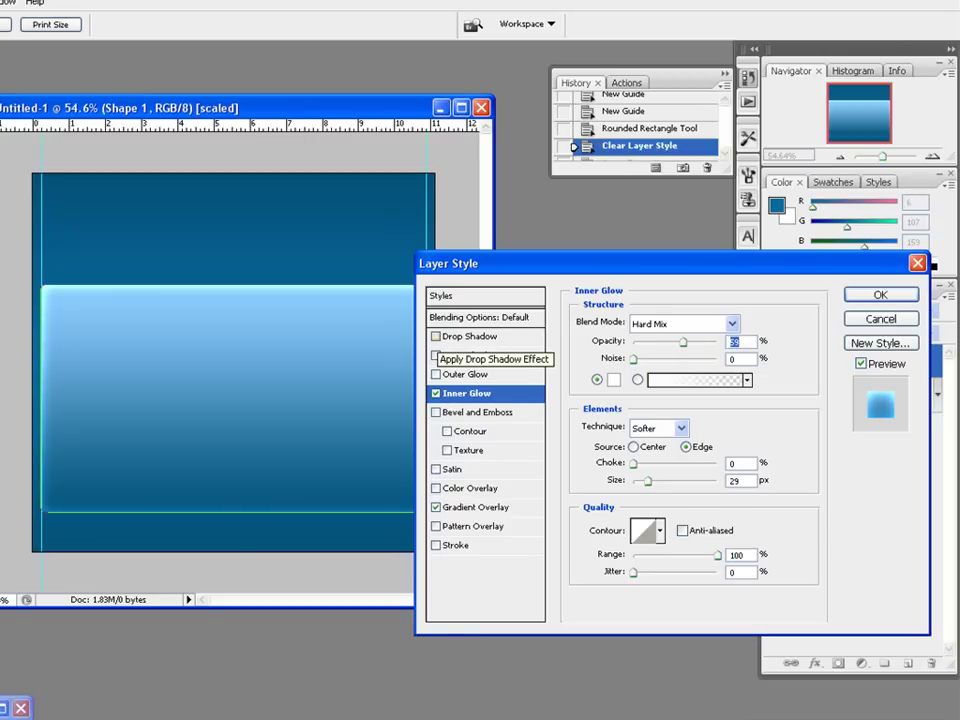
Step: Add a drop shadow to the rounded box with a 150° angle and a 27 px distance
{"action": "left_click", "coordinate": [436, 336]}
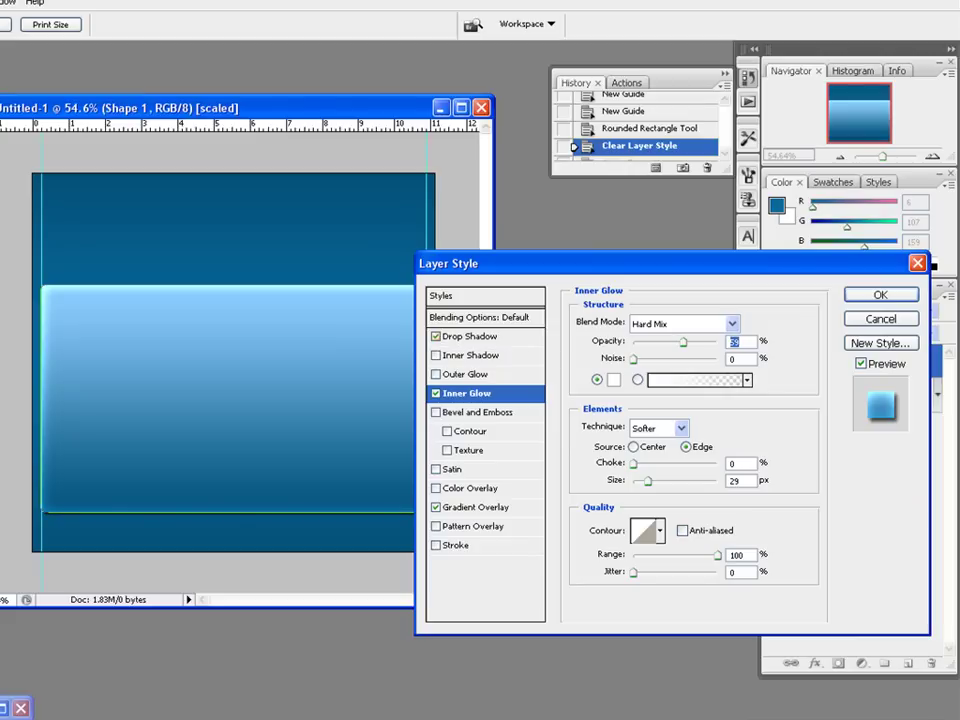
{"action": "left_click", "coordinate": [470, 337]}
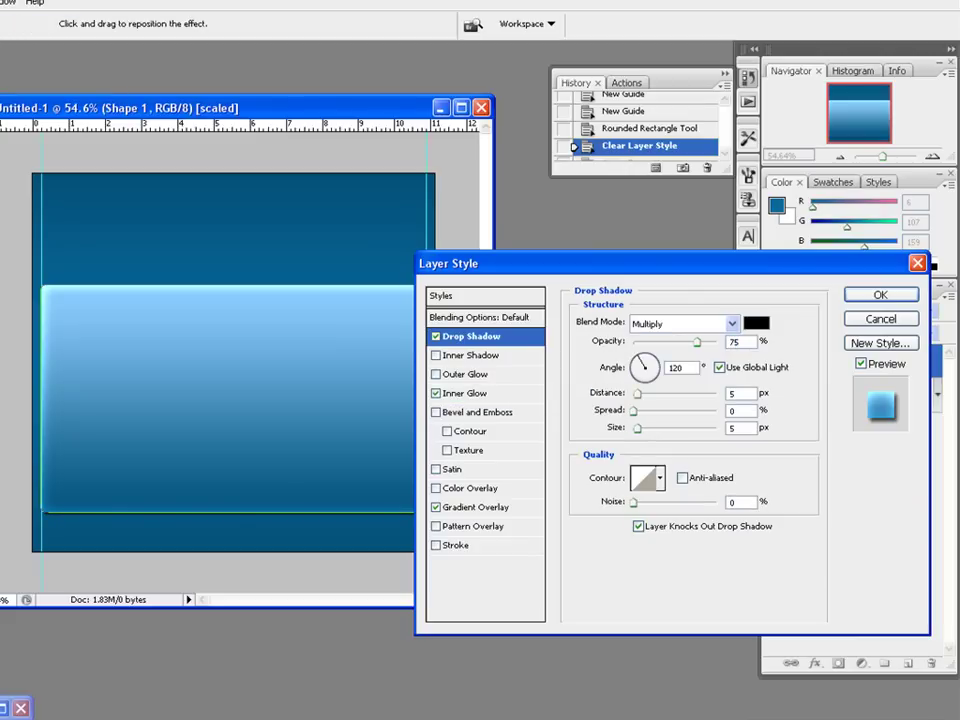
{"action": "mouse_move", "coordinate": [637, 394]}
{"action": "left_mouse_down"}
{"action": "mouse_move", "coordinate": [649, 394]}
{"action": "mouse_move", "coordinate": [637, 360]}
{"action": "mouse_move", "coordinate": [656, 394]}
{"action": "left_mouse_up"}
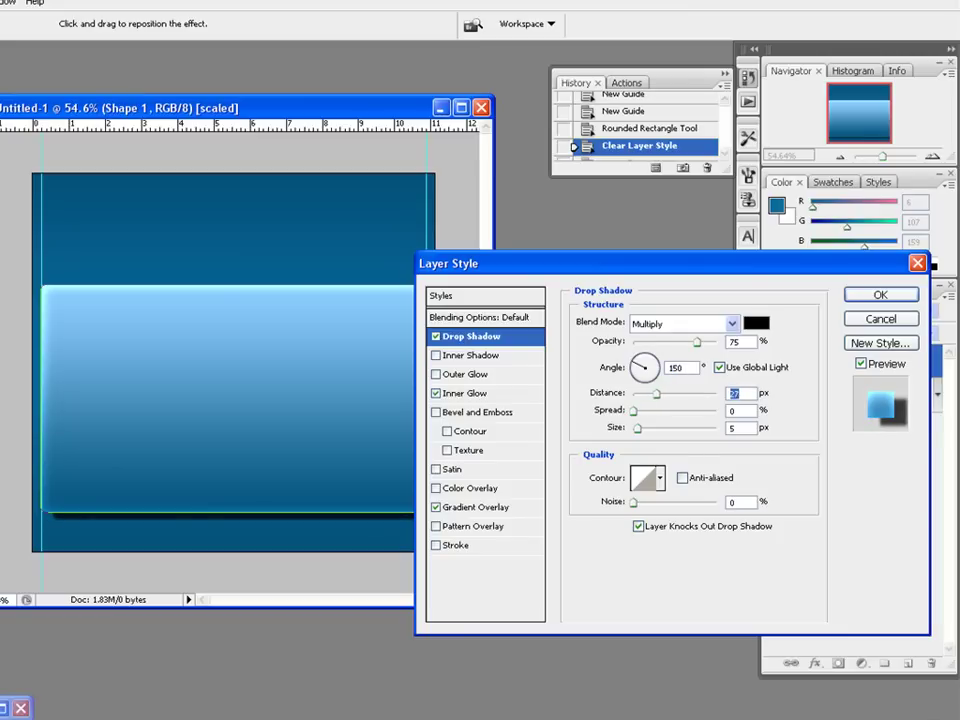
Step: Increase the drop shadow's size to 57 px
{"action": "key", "text": "Tab"}
{"action": "key", "text": "Tab"}
{"action": "key", "text": "Up"}
{"action": "key", "text": "Up"}
{"action": "key", "text": "Up"}
{"action": "key", "text": "Up"}
{"action": "key", "text": "Up"}
{"action": "key", "text": "Up"}
{"action": "key", "text": "Up"}
{"action": "key", "text": "Up"}
{"action": "key", "text": "Up"}
{"action": "key", "text": "Up"}
{"action": "key", "text": "Up"}
{"action": "key", "text": "Up"}
{"action": "key", "text": "Up"}
{"action": "key", "text": "Up"}
{"action": "key", "text": "Up"}
{"action": "key", "text": "Up"}
{"action": "key", "text": "Up"}
{"action": "key", "text": "Up"}
{"action": "key", "text": "Up"}
{"action": "key", "text": "Up"}
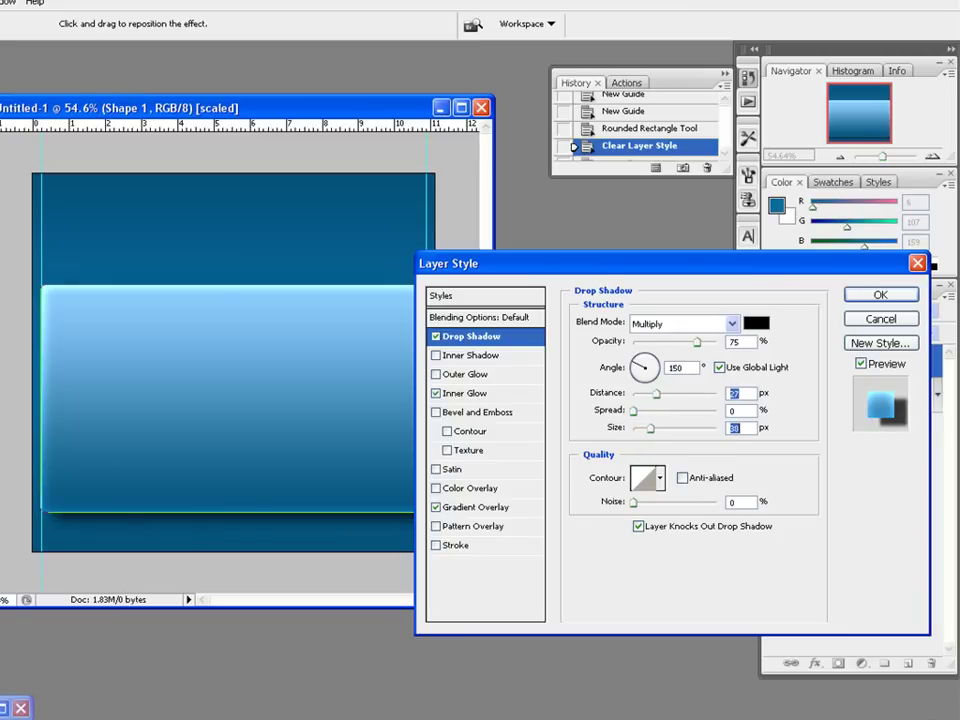
{"action": "key", "text": "Up"}
{"action": "key", "text": "Up"}
{"action": "key", "text": "Up"}
{"action": "key", "text": "Up"}
{"action": "key", "text": "Up"}
{"action": "key", "text": "Up"}
{"action": "key", "text": "Up"}
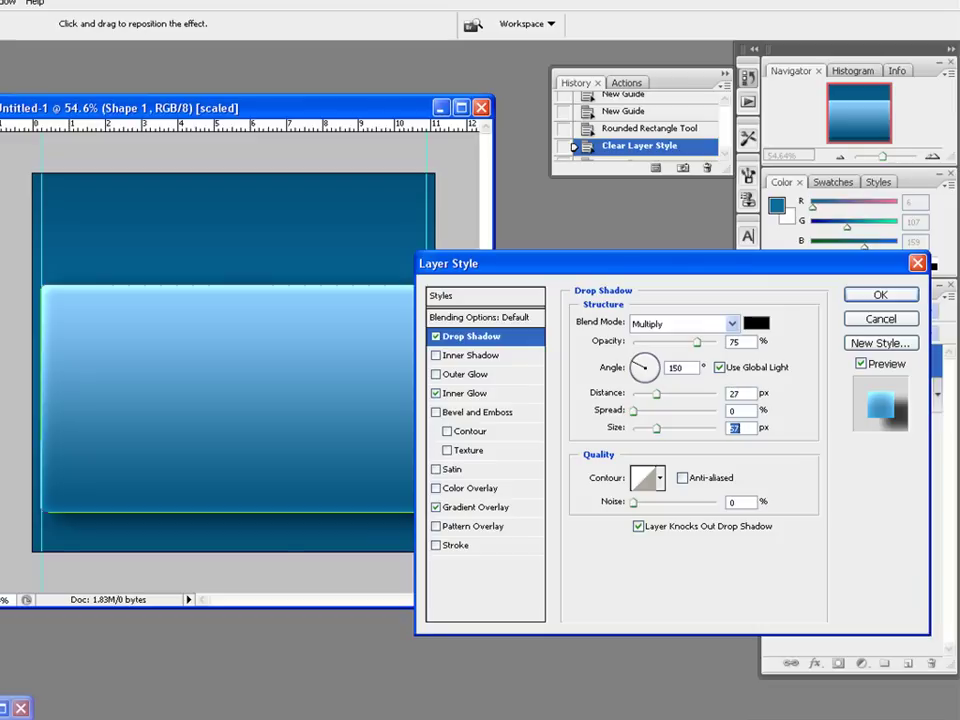
Step: Set the drop shadow's opacity to 55% and apply the layer style to the rounded box
{"action": "left_click_drag", "start_coordinate": [697, 342], "coordinate": [685, 342]}
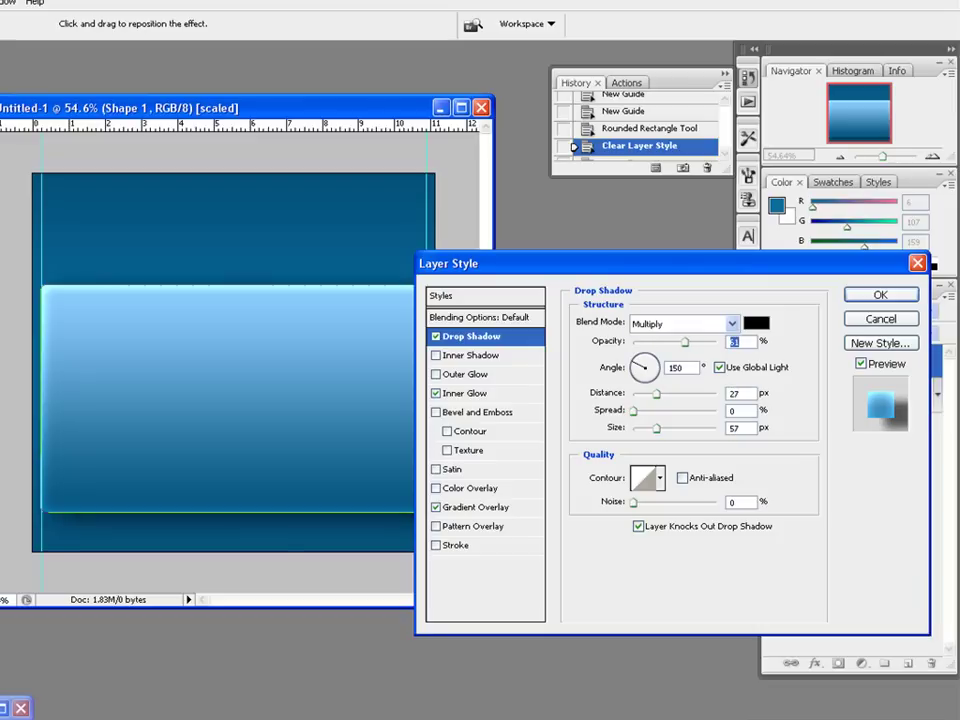
{"action": "key", "text": "Down"}
{"action": "key", "text": "Down"}
{"action": "key", "text": "Down"}
{"action": "key", "text": "Down"}
{"action": "key", "text": "Down"}
{"action": "key", "text": "Down"}
{"action": "left_click_drag", "start_coordinate": [480, 263], "coordinate": [365, 360]}
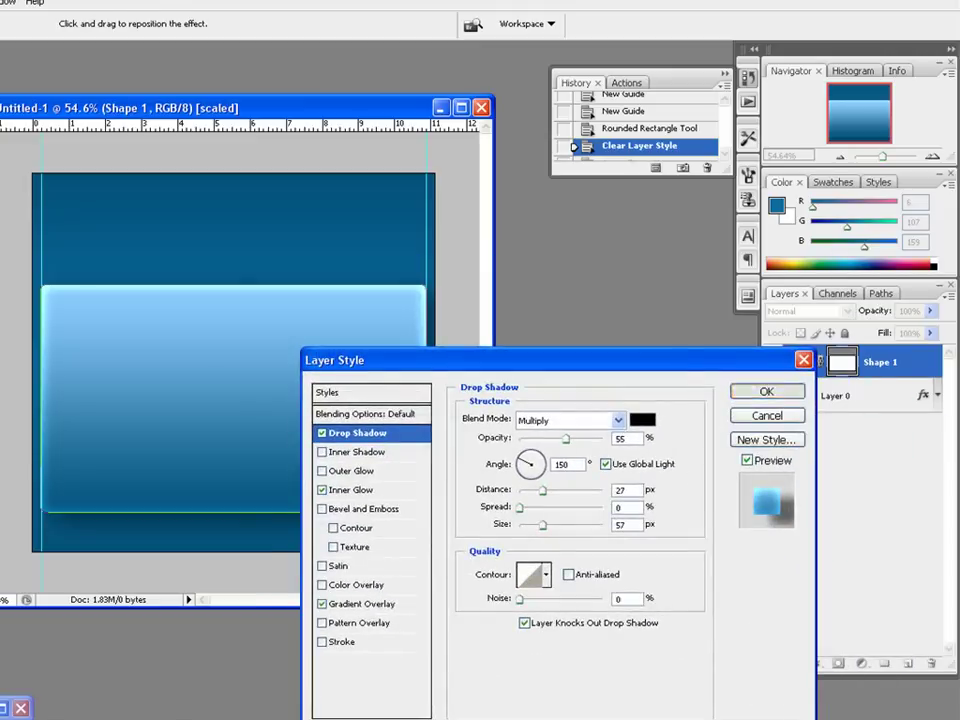
{"action": "key", "text": "Return"}
Step: Draw a rectangle about 3.7 in square above Layer 0, overlapping the upper-left part of the rounded box
{"action": "left_click", "coordinate": [850, 462]}
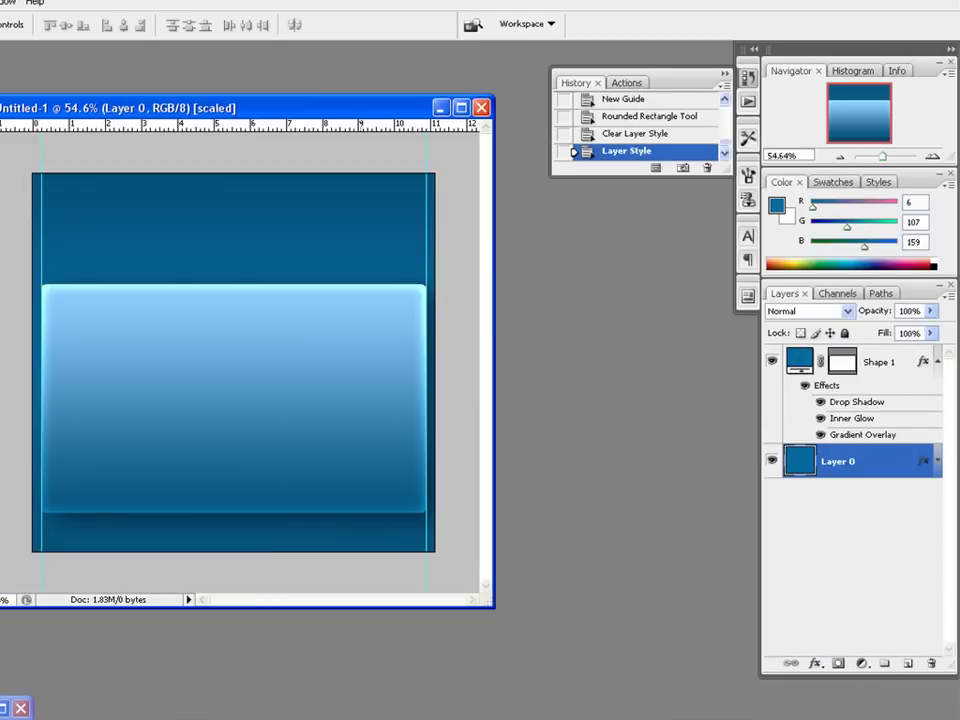
{"action": "scroll", "coordinate": [361, 380], "scroll_direction": "up", "scroll_amount": 2}
{"action": "scroll", "coordinate": [361, 380], "scroll_direction": "down", "scroll_amount": 2}
{"action": "scroll", "coordinate": [413, 380], "scroll_direction": "up", "scroll_amount": 1}
{"action": "scroll", "coordinate": [413, 380], "scroll_direction": "down", "scroll_amount": 1}
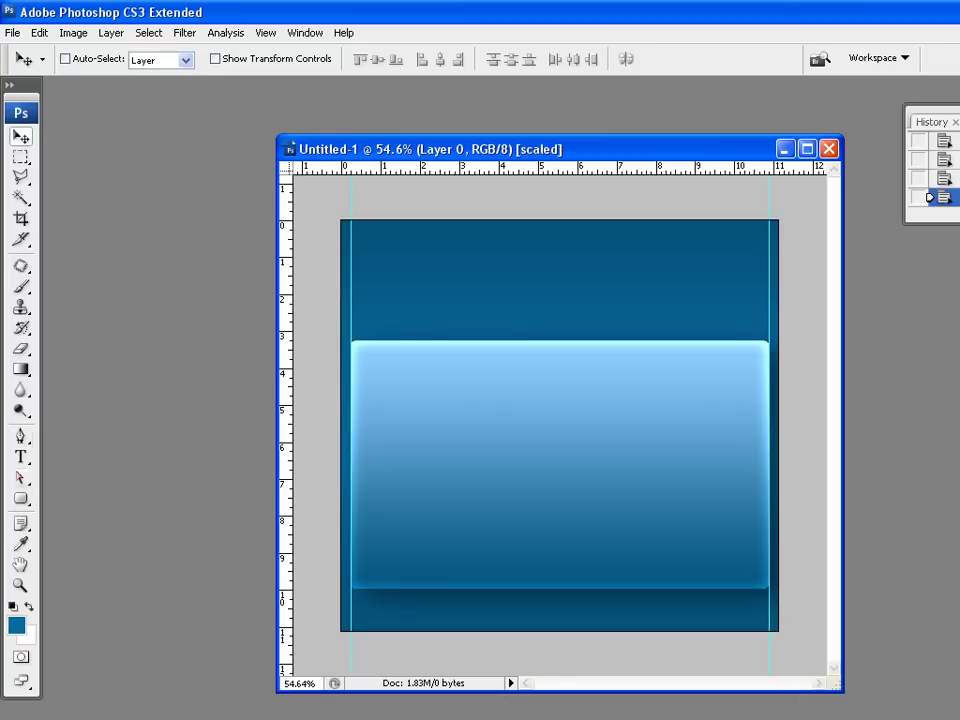
{"action": "left_click", "coordinate": [21, 498]}
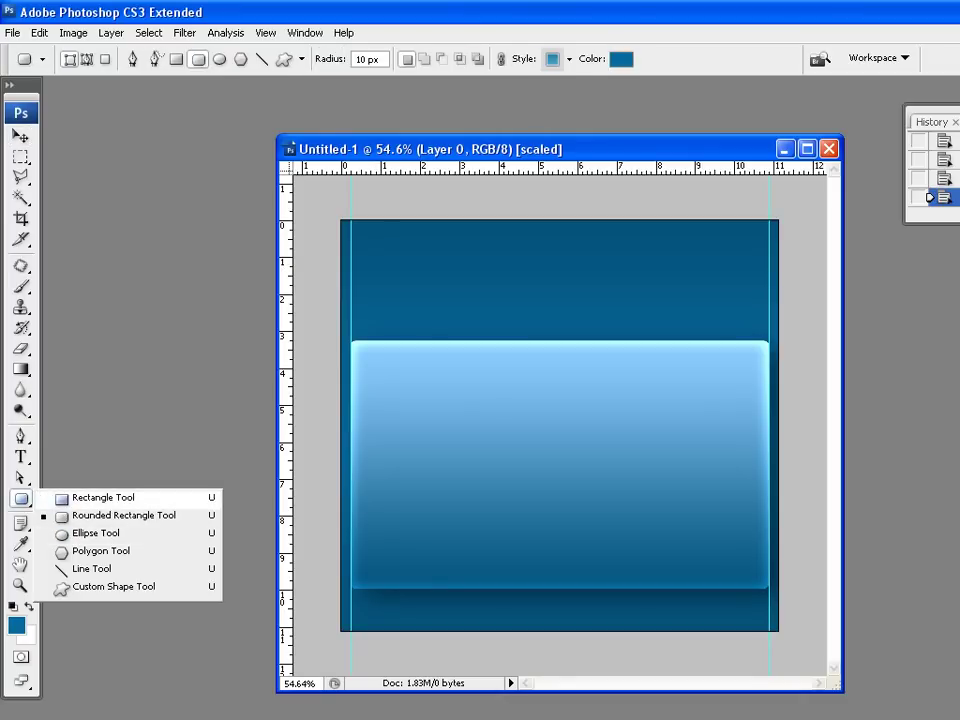
{"action": "left_click", "coordinate": [103, 497]}
{"action": "left_click_drag", "start_coordinate": [381, 248], "coordinate": [530, 389]}
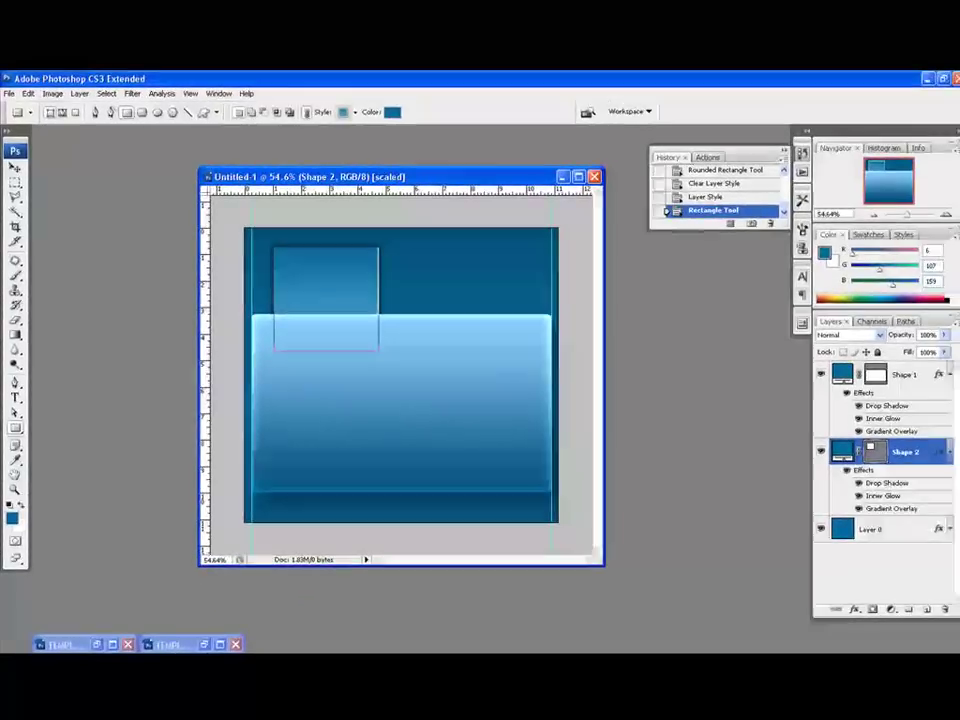
Step: Move the Shape 2 layer above Shape 1 and shift the square slightly up and left
{"action": "key", "text": "v"}
{"action": "left_click_drag", "start_coordinate": [898, 450], "coordinate": [898, 365]}
{"action": "left_click_drag", "start_coordinate": [325, 312], "coordinate": [320, 306]}
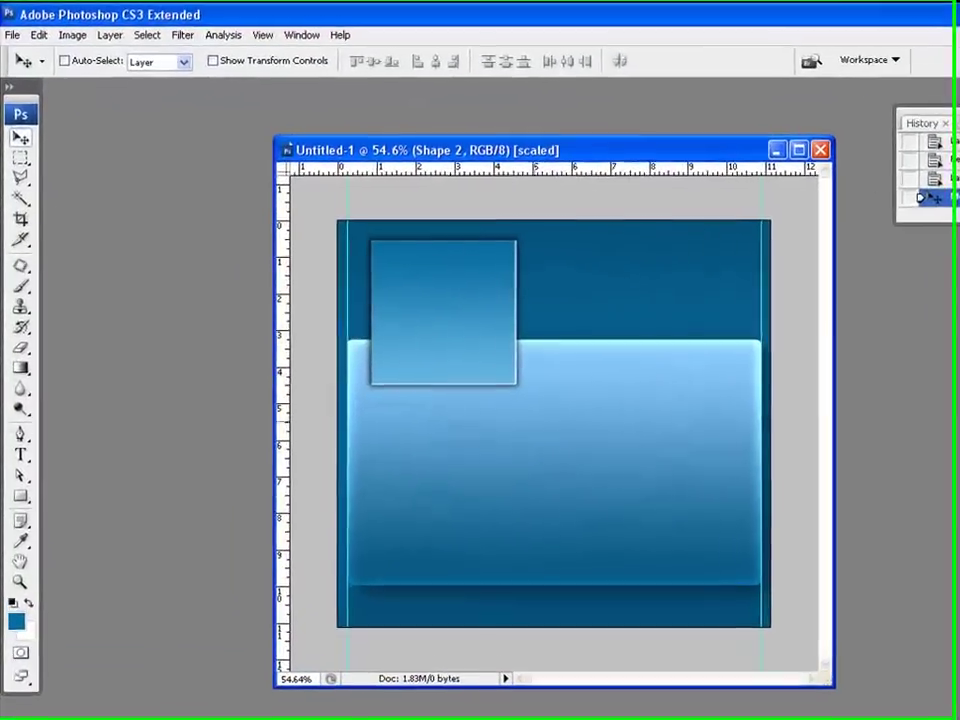
{"action": "scroll", "coordinate": [940, 170], "scroll_direction": "up", "scroll_amount": 2}
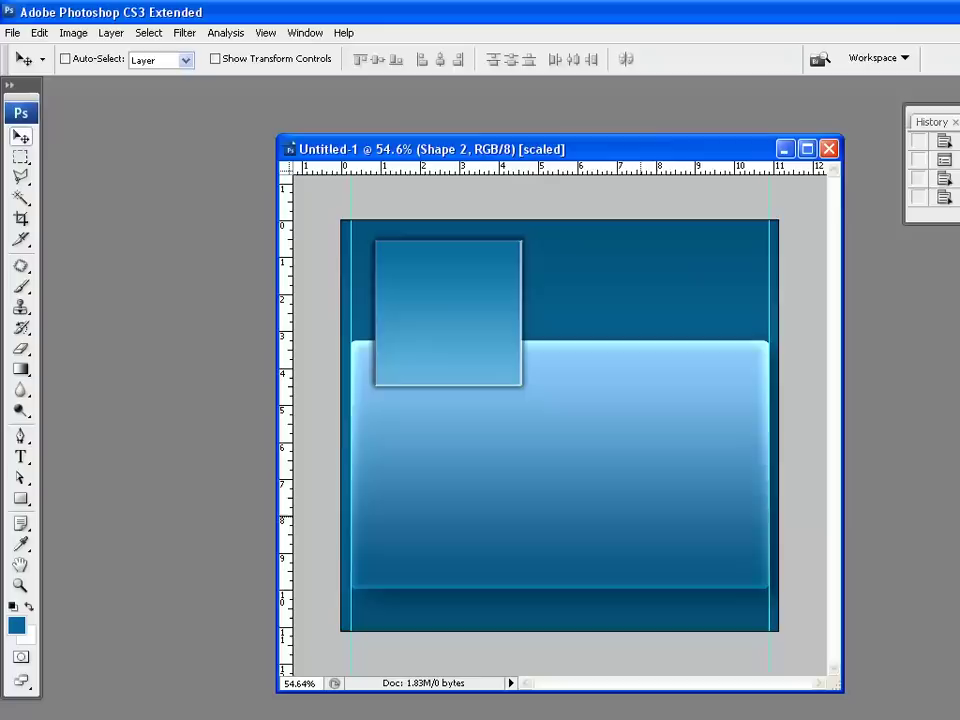
Step: Scale the Shape 2 square to 84.9% in both directions and nudge it left to X 183.7 px
{"action": "left_click_drag", "start_coordinate": [516, 149], "coordinate": [540, 172]}
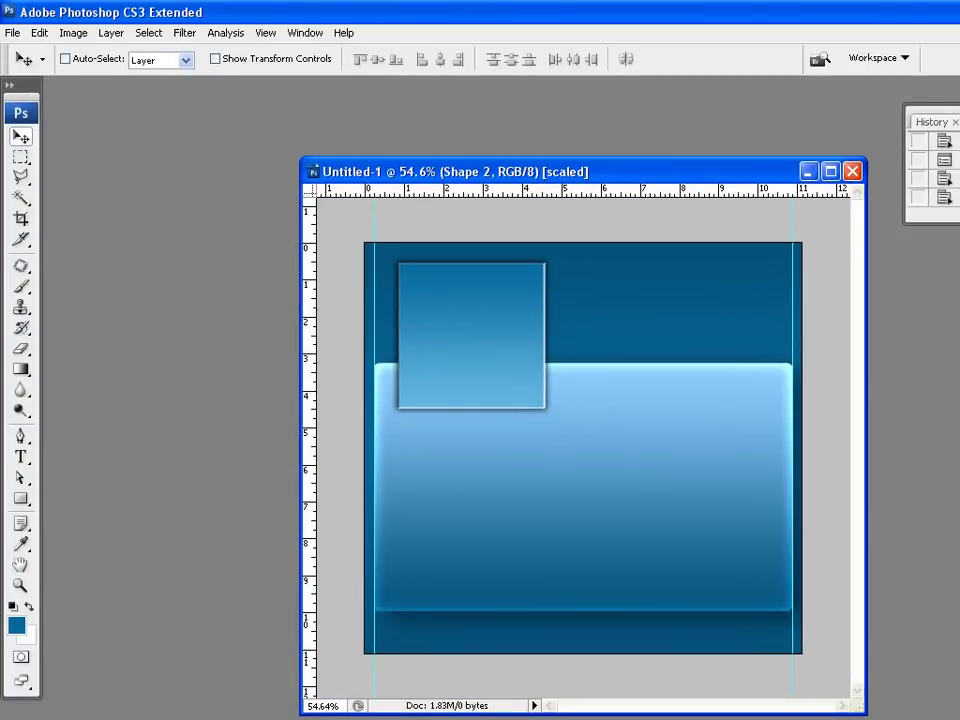
{"action": "key", "text": "ctrl+t"}
{"action": "left_click_drag", "start_coordinate": [547, 408], "coordinate": [537, 396]}
{"action": "key", "text": "shift+Left"}
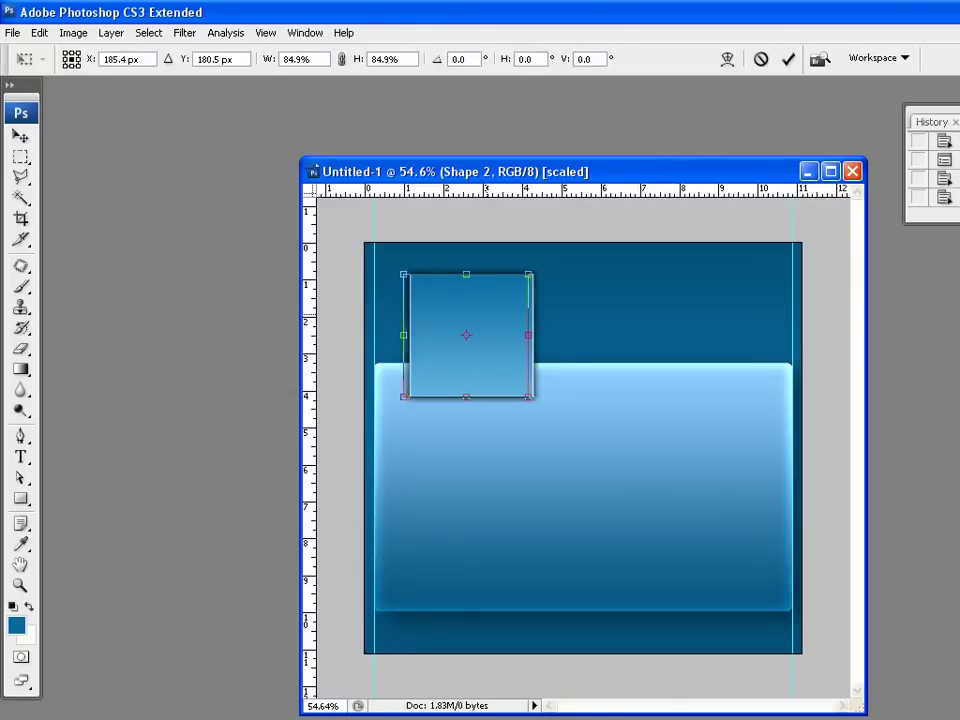
{"action": "key", "text": "Left"}
{"action": "key", "text": "Left"}
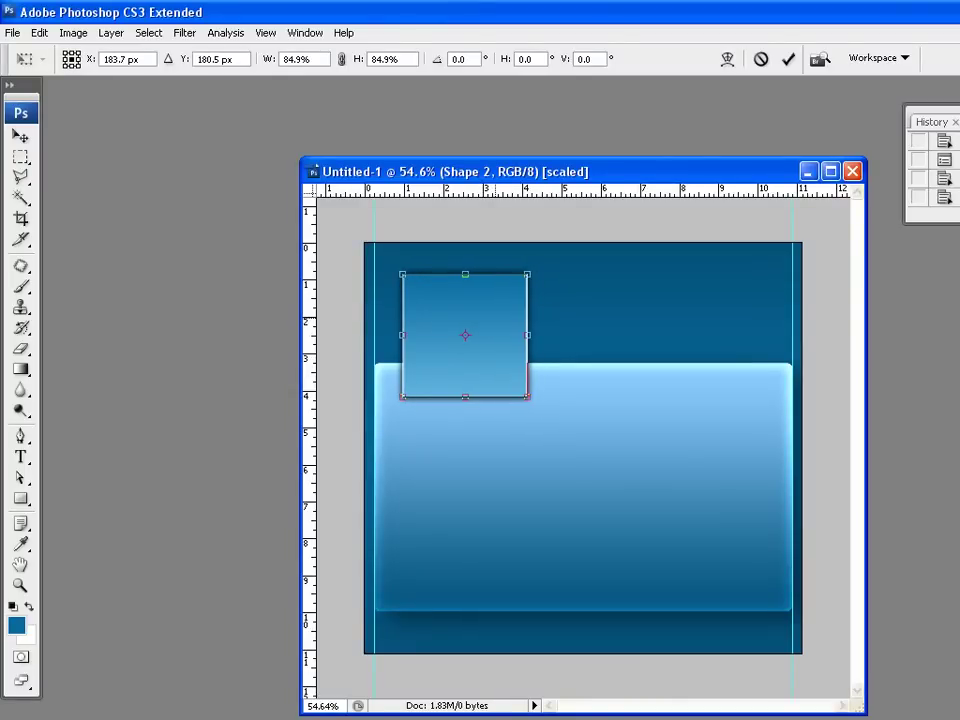
{"action": "key", "text": "Return"}
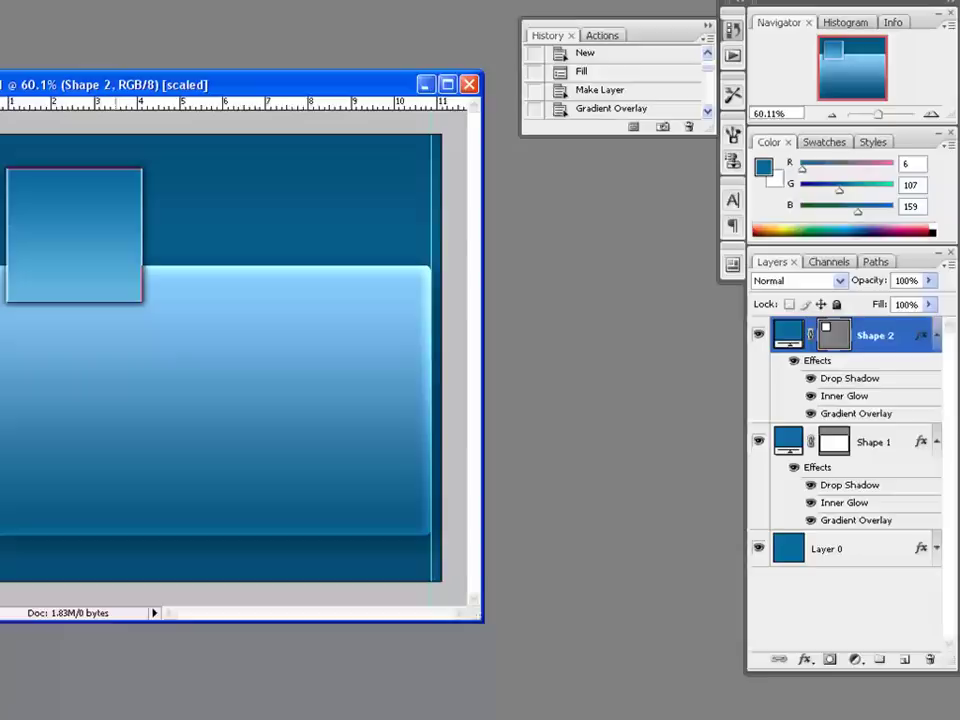
Step: Replace the drop shadow on Shape 2 with an inner shadow effect in its layer style
{"action": "double_click", "coordinate": [919, 336]}
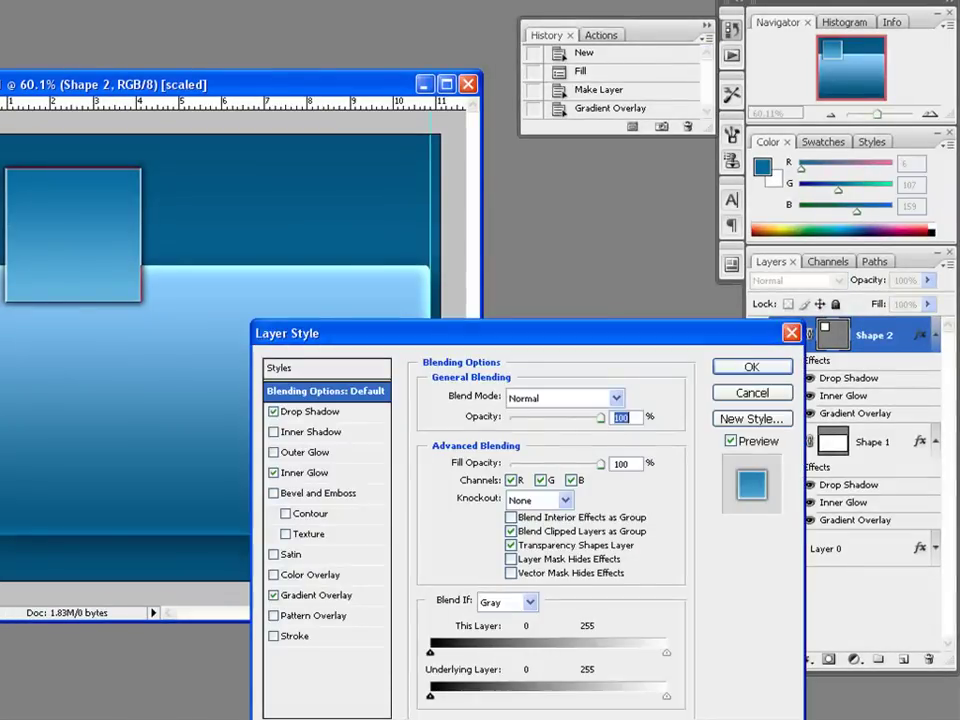
{"action": "left_click", "coordinate": [274, 412]}
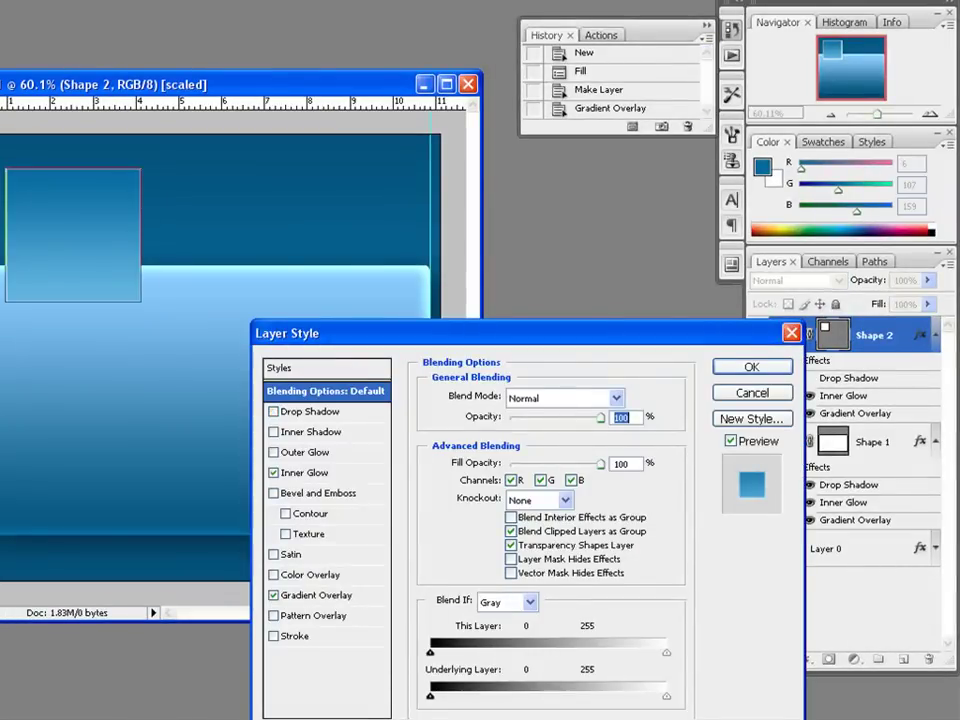
{"action": "left_click_drag", "start_coordinate": [330, 333], "coordinate": [438, 212]}
{"action": "left_click", "coordinate": [379, 309]}
{"action": "left_click", "coordinate": [419, 309]}
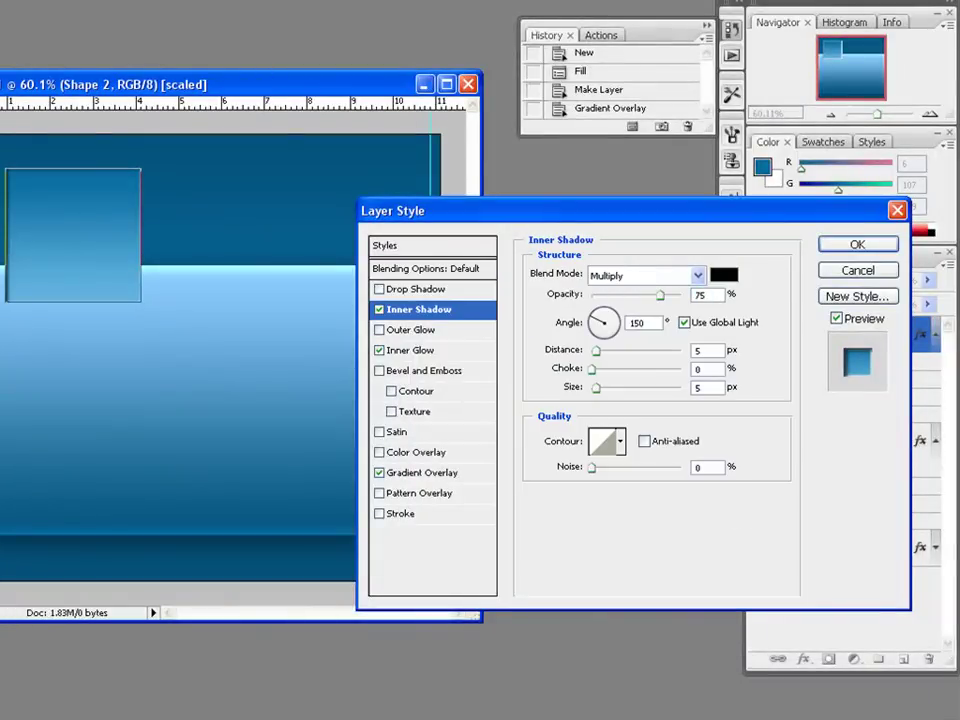
Step: Try a 32 px size and 57% opacity for the square's inner shadow
{"action": "left_click_drag", "start_coordinate": [596, 388], "coordinate": [608, 388]}
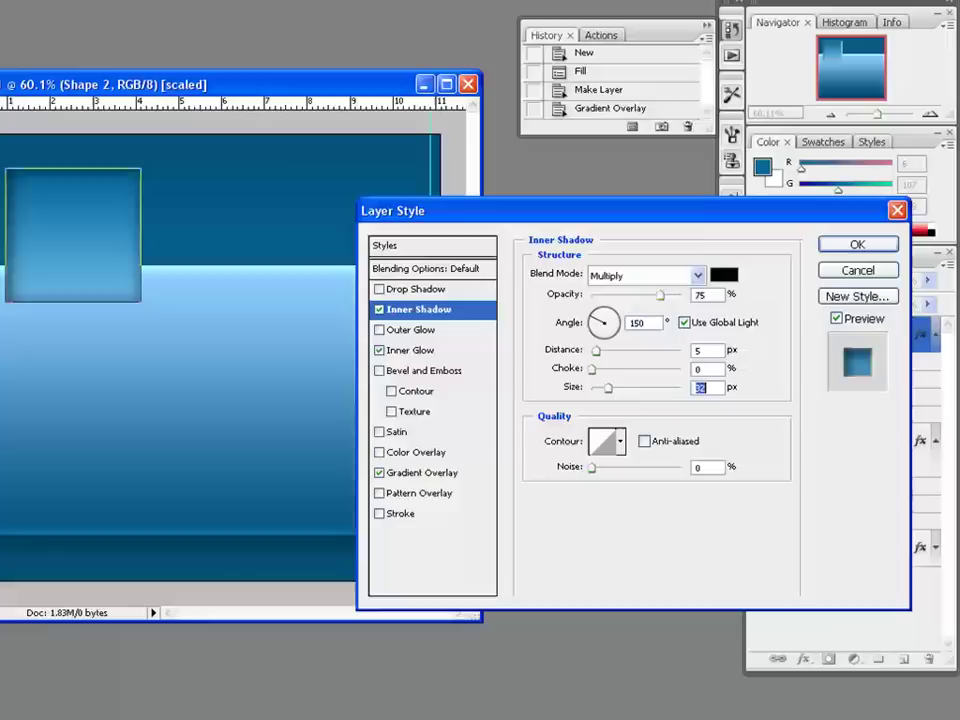
{"action": "left_click_drag", "start_coordinate": [660, 296], "coordinate": [635, 296]}
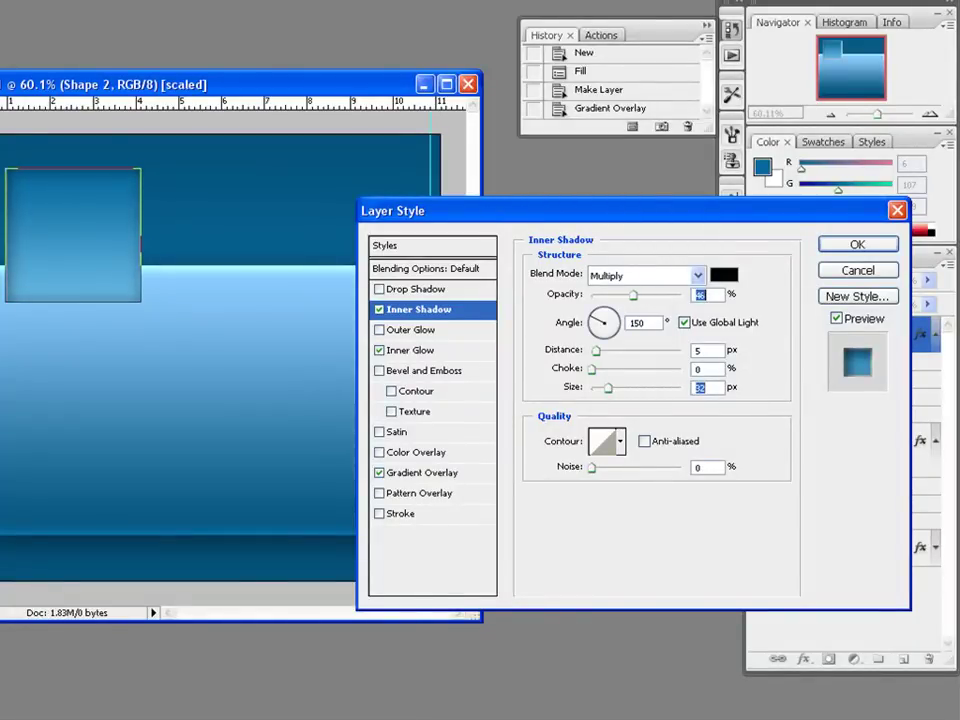
{"action": "key", "text": "Up"}
{"action": "key", "text": "Up"}
{"action": "key", "text": "Up"}
{"action": "key", "text": "Up"}
{"action": "key", "text": "Up"}
{"action": "key", "text": "Up"}
{"action": "key", "text": "Up"}
{"action": "key", "text": "Up"}
{"action": "key", "text": "Up"}
Step: Set the inner shadow's opacity to 61% and size to 9 px, with its contour anti-aliased
{"action": "left_click_drag", "start_coordinate": [608, 388], "coordinate": [600, 388]}
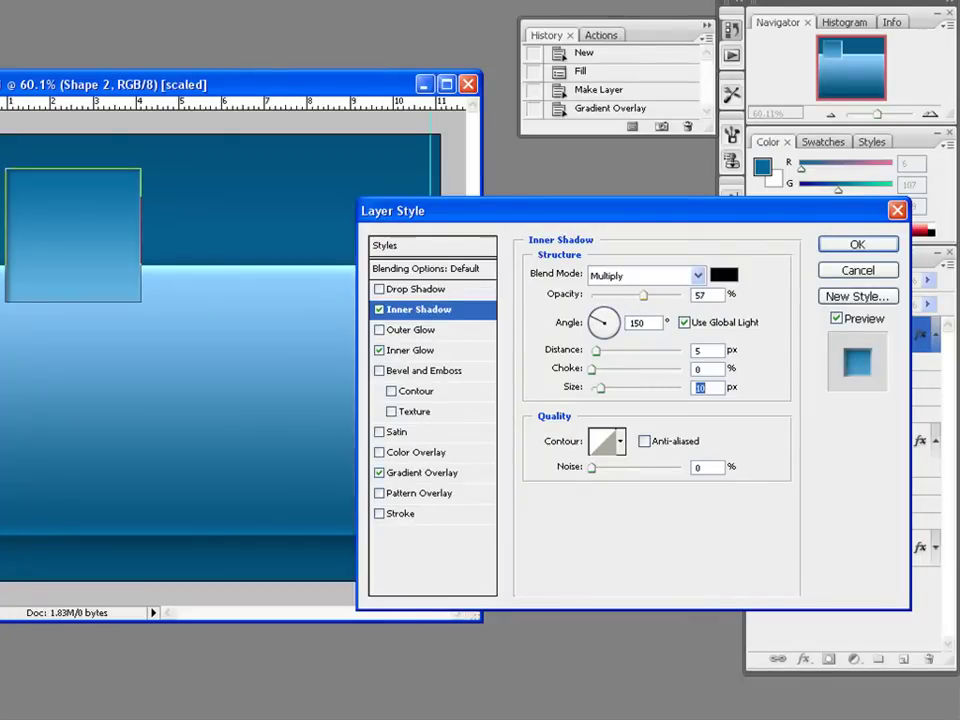
{"action": "left_click_drag", "start_coordinate": [643, 296], "coordinate": [647, 296]}
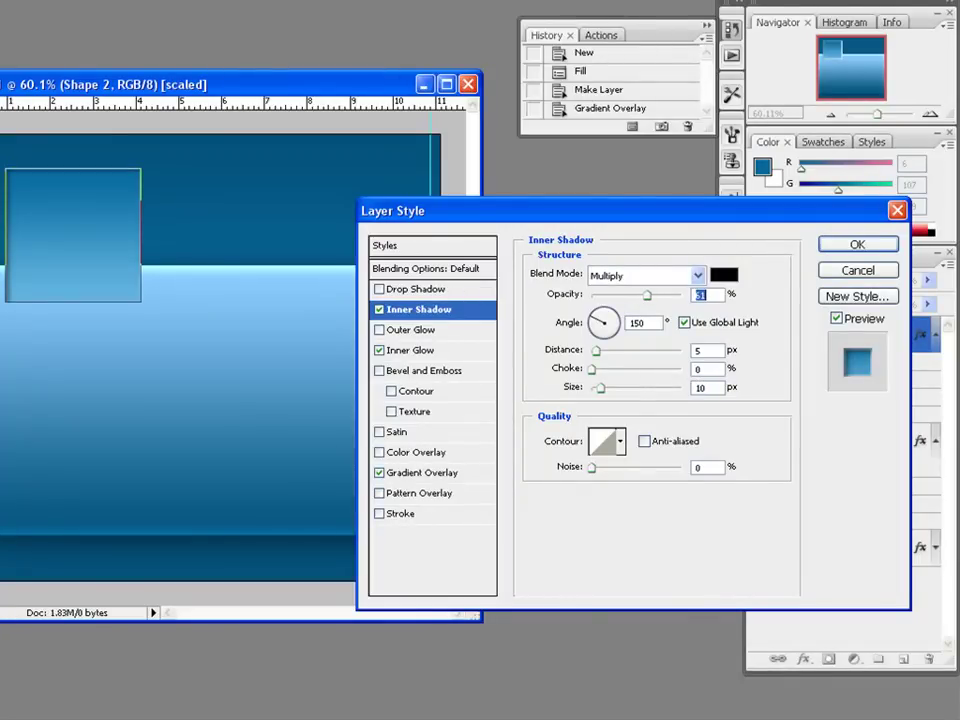
{"action": "mouse_move", "coordinate": [592, 468]}
{"action": "left_mouse_down"}
{"action": "mouse_move", "coordinate": [640, 468]}
{"action": "mouse_move", "coordinate": [590, 468]}
{"action": "left_mouse_up"}
{"action": "left_click", "coordinate": [645, 441]}
{"action": "left_click_drag", "start_coordinate": [600, 388], "coordinate": [603, 388]}
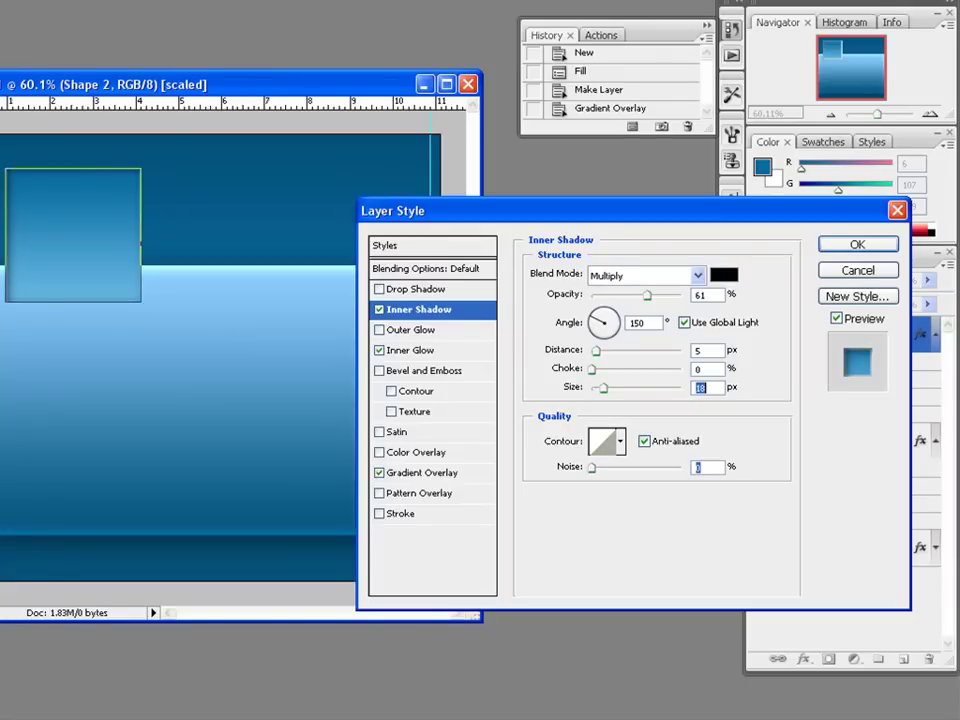
{"action": "key", "text": "Down"}
{"action": "key", "text": "Down"}
{"action": "key", "text": "Down"}
{"action": "key", "text": "Down"}
{"action": "key", "text": "Down"}
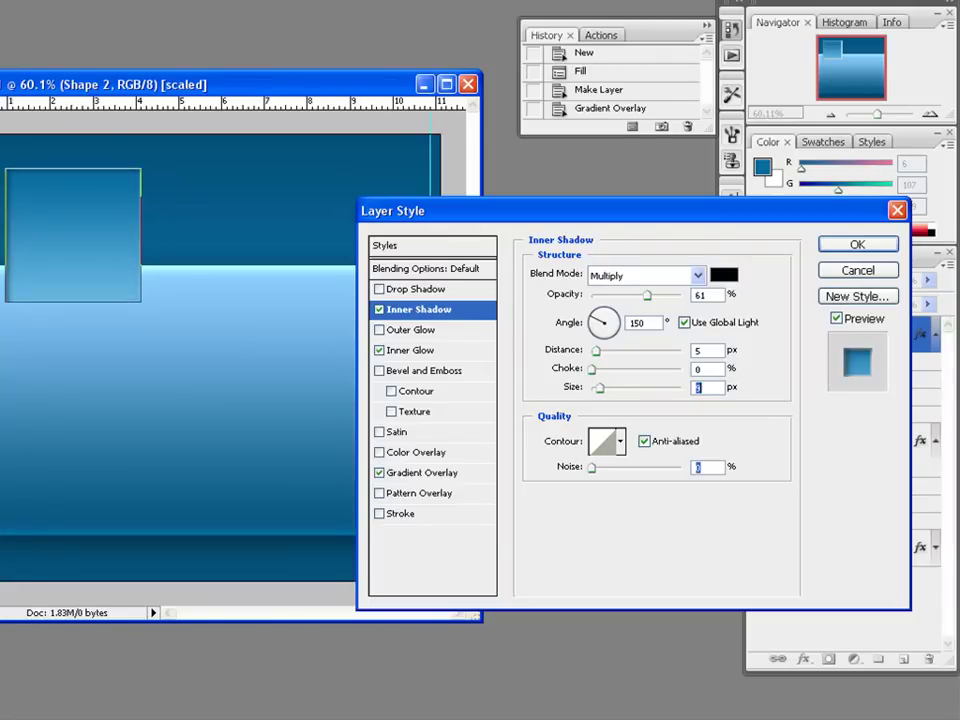
Step: Lower the inner shadow's opacity to about 50% and set its size to 13 px
{"action": "left_click_drag", "start_coordinate": [647, 296], "coordinate": [639, 296]}
{"action": "key", "text": "Down"}
{"action": "key", "text": "Down"}
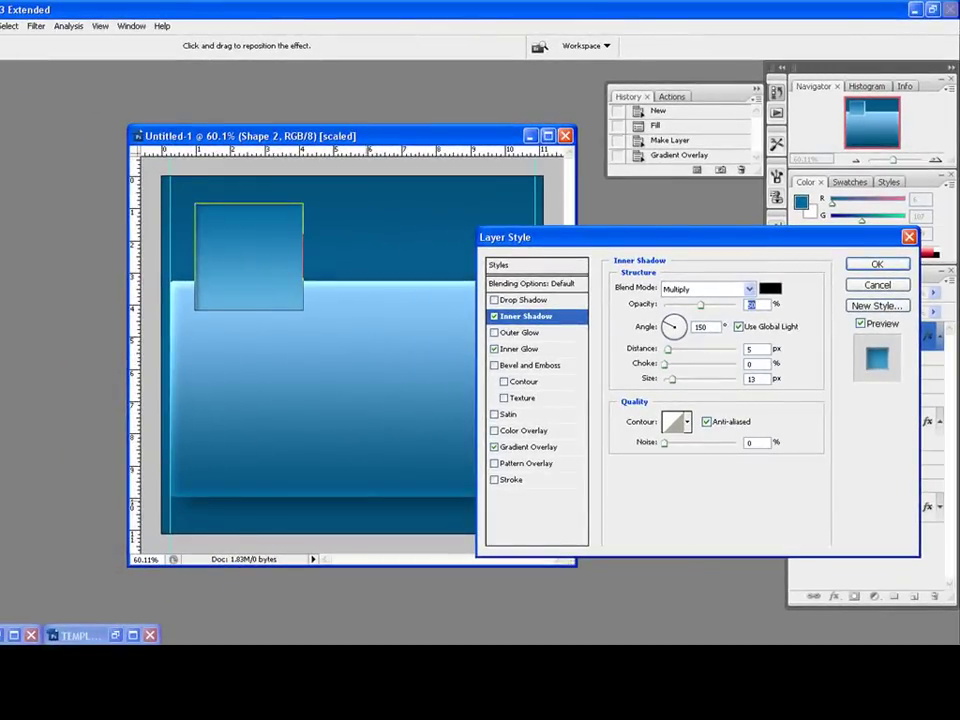
Step: Apply the inner shadow and inner glow style to Shape 2, and make Layer 0 the active layer
{"action": "left_click_drag", "start_coordinate": [620, 237], "coordinate": [765, 320]}
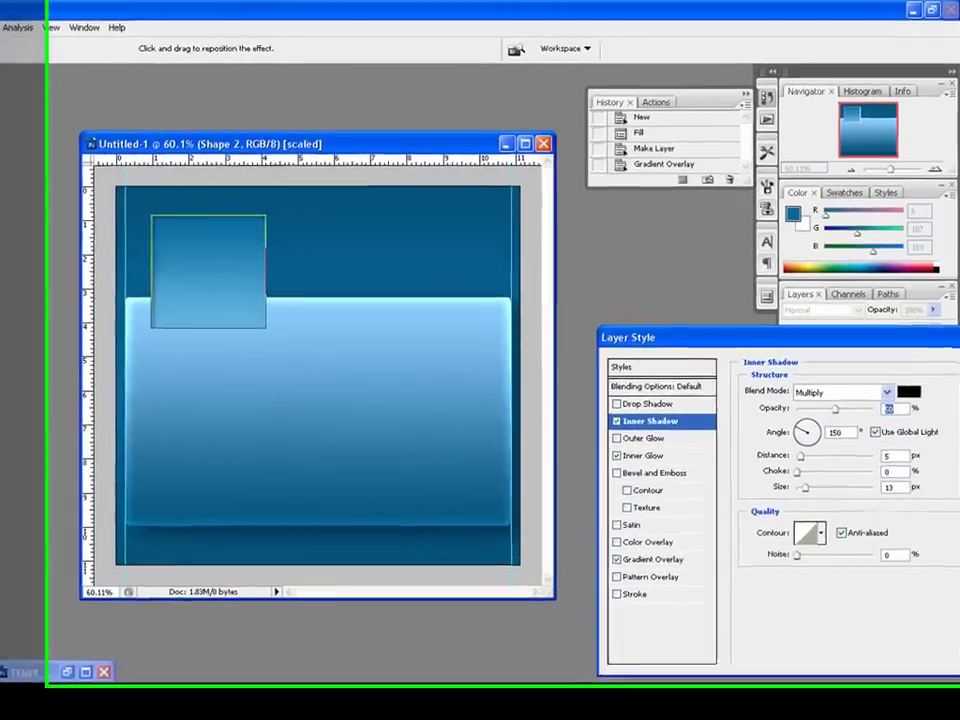
{"action": "left_click_drag", "start_coordinate": [765, 320], "coordinate": [463, 257]}
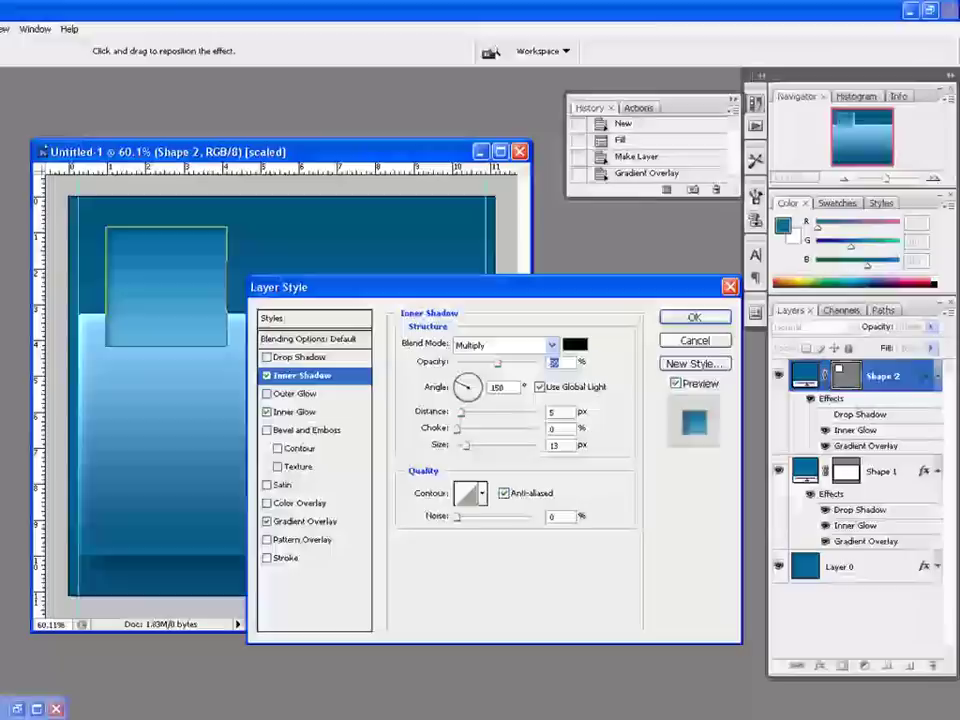
{"action": "left_click", "coordinate": [296, 412]}
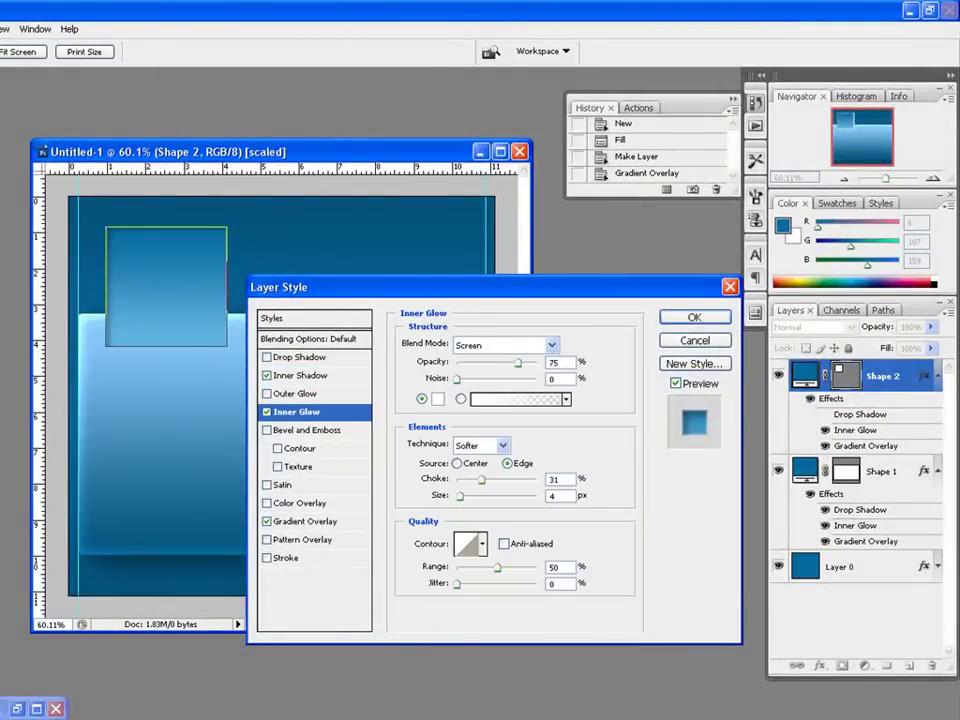
{"action": "left_click", "coordinate": [695, 317]}
{"action": "left_click", "coordinate": [842, 582]}
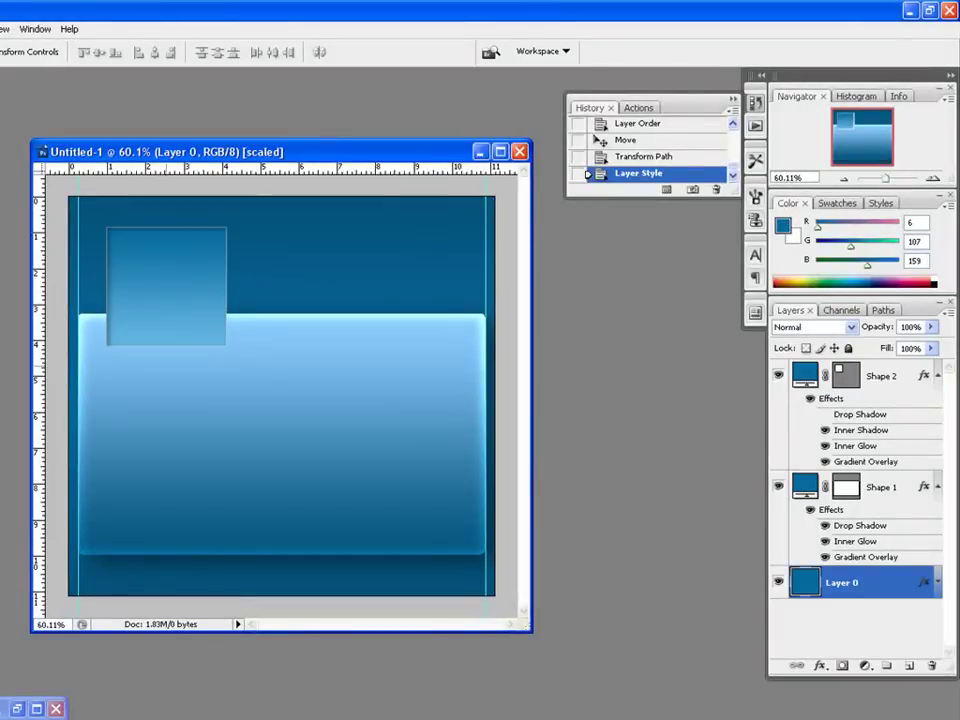
{"action": "scroll", "coordinate": [281, 396], "scroll_direction": "up", "scroll_amount": 5}
{"action": "left_click_drag", "start_coordinate": [240, 360], "coordinate": [321, 414]}
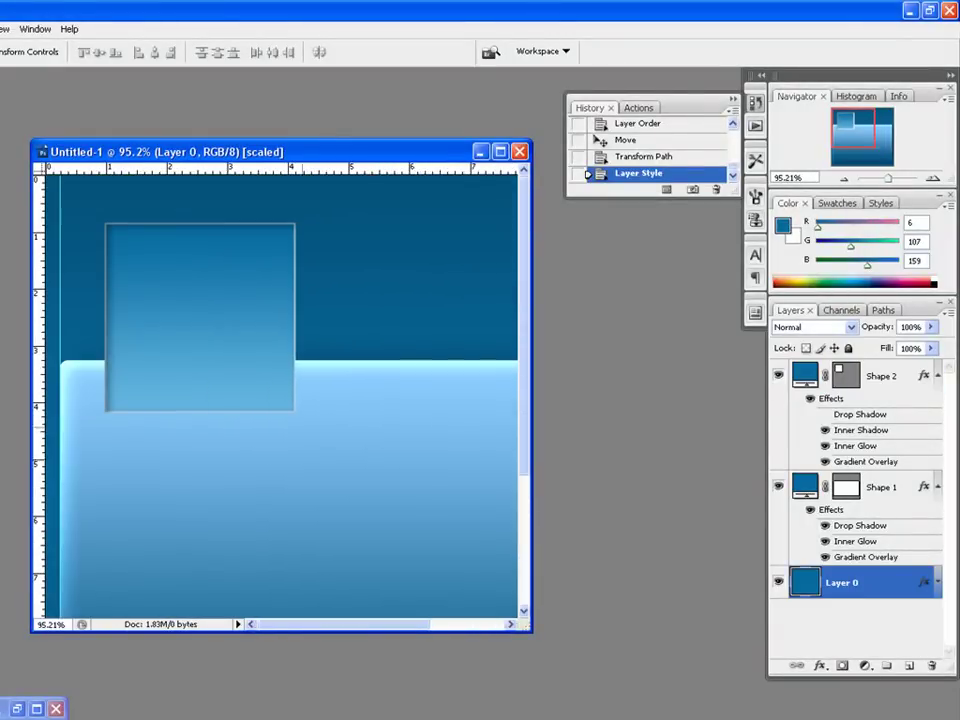
{"action": "left_click_drag", "start_coordinate": [349, 480], "coordinate": [340, 408]}
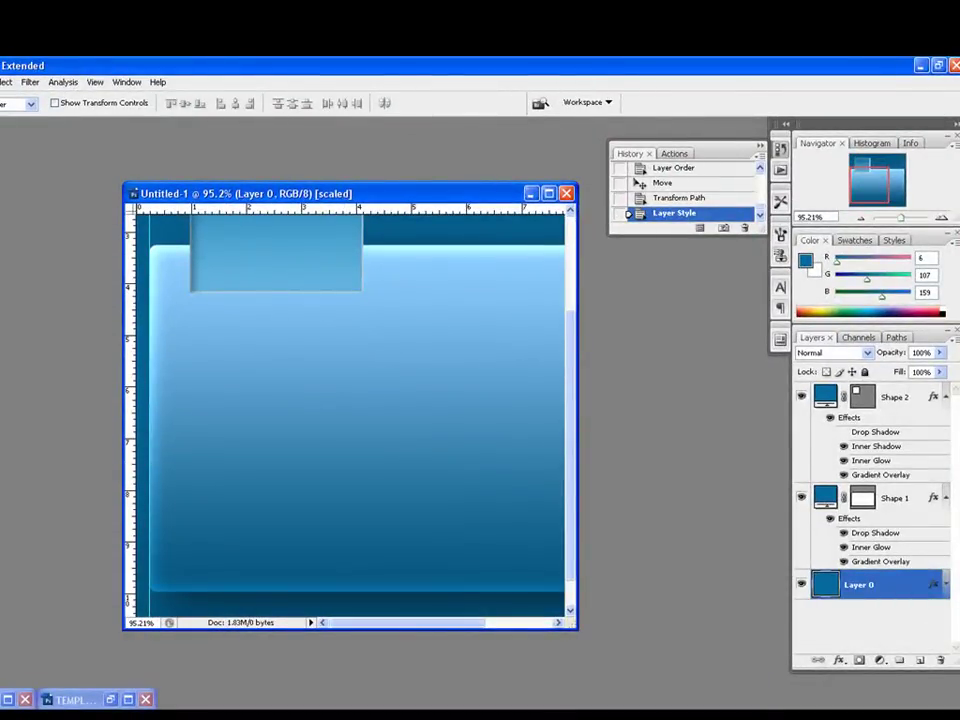
{"action": "double_click", "coordinate": [900, 498]}
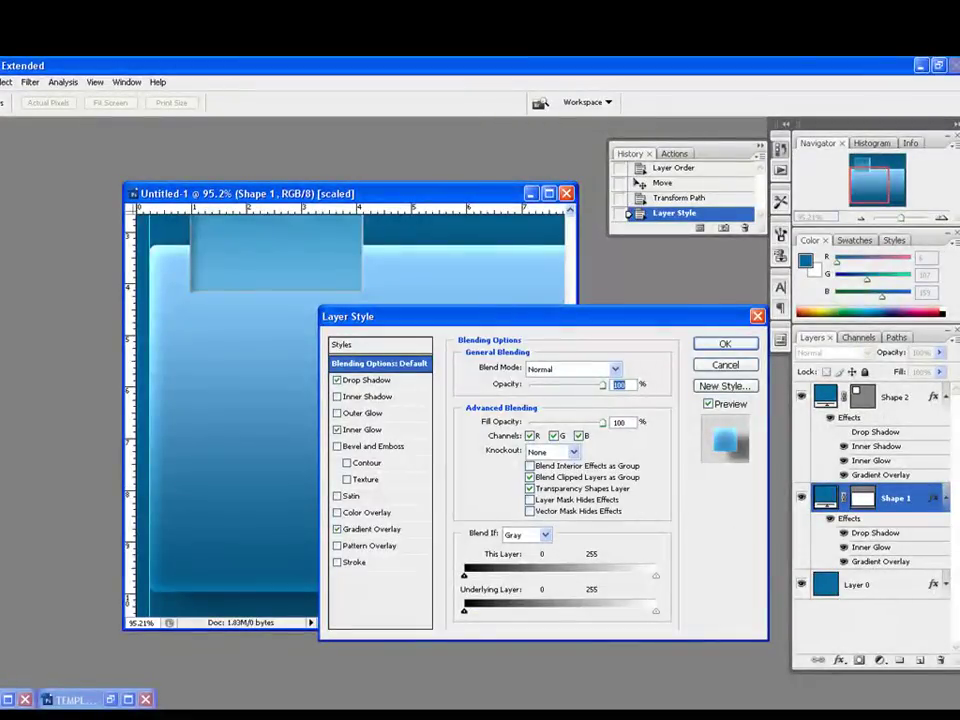
{"action": "left_click", "coordinate": [337, 562]}
{"action": "left_click", "coordinate": [355, 562]}
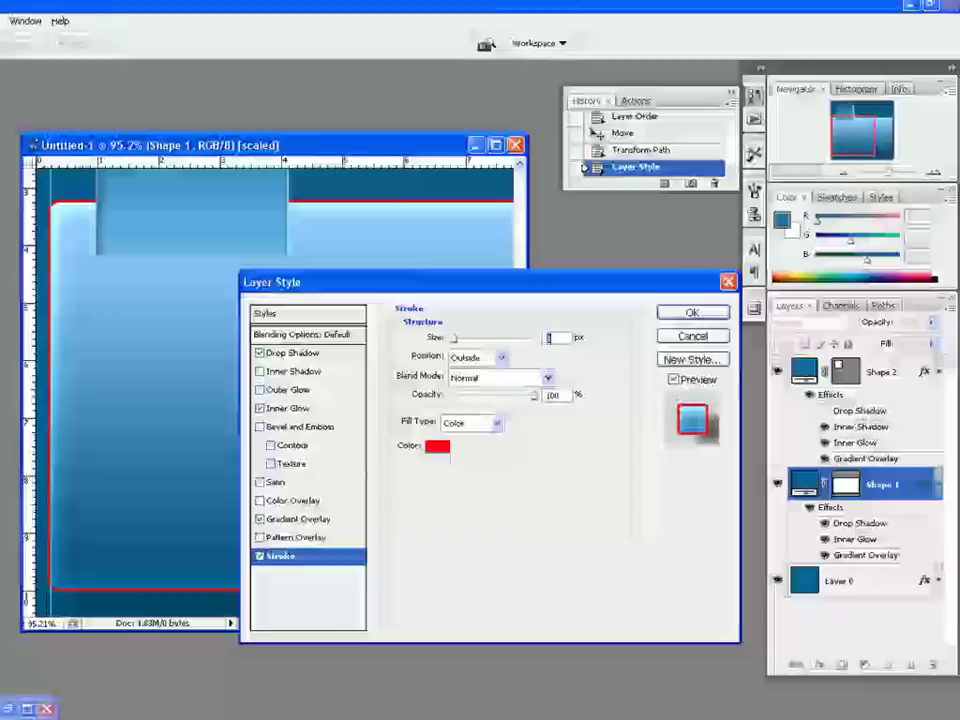
{"action": "left_click", "coordinate": [692, 336]}
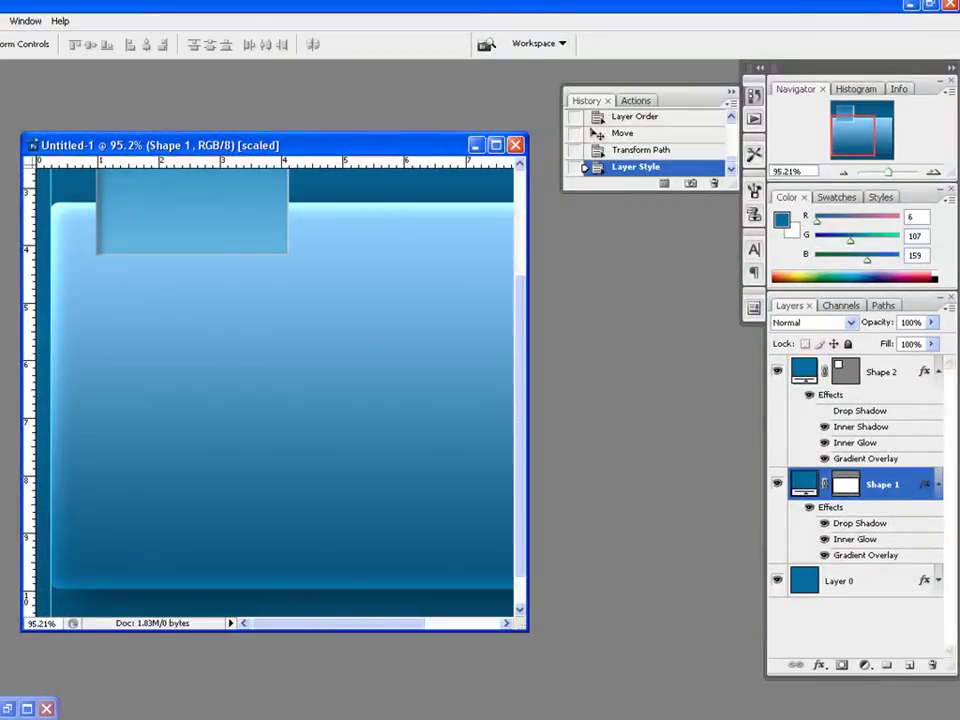
Step: Add a stroke effect to Shape 1 and set its position to Inside
{"action": "double_click", "coordinate": [915, 485]}
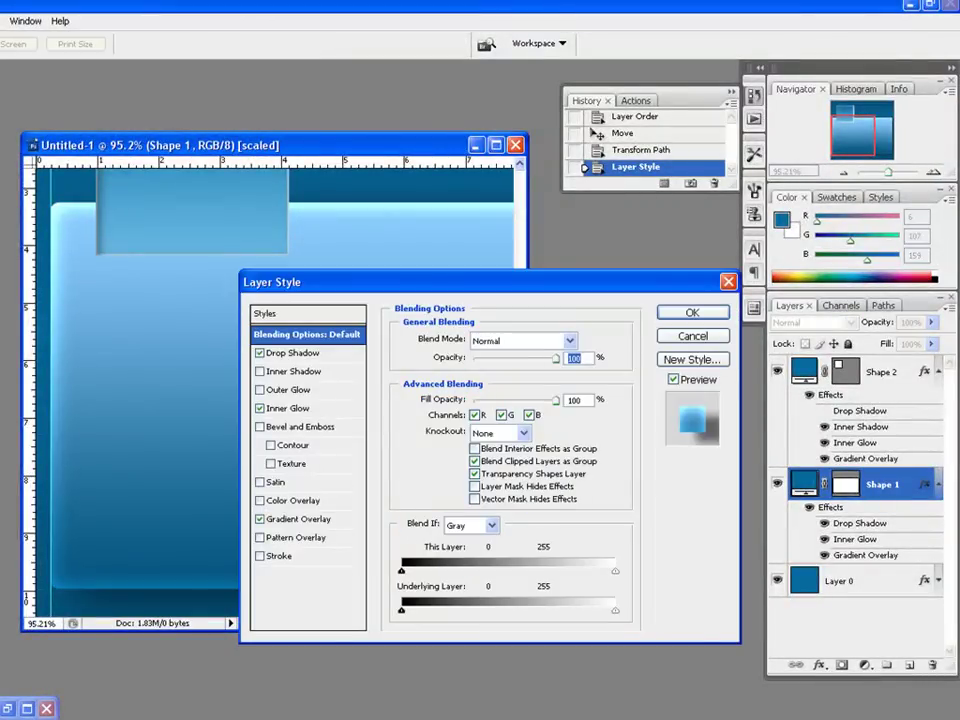
{"action": "left_click", "coordinate": [260, 556]}
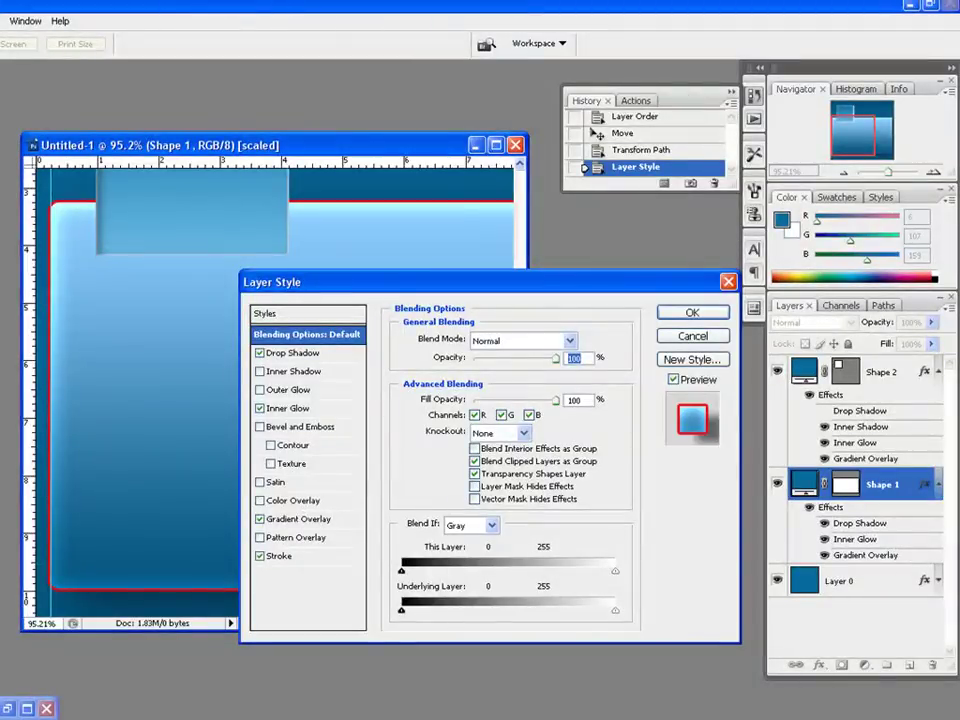
{"action": "left_click", "coordinate": [281, 556]}
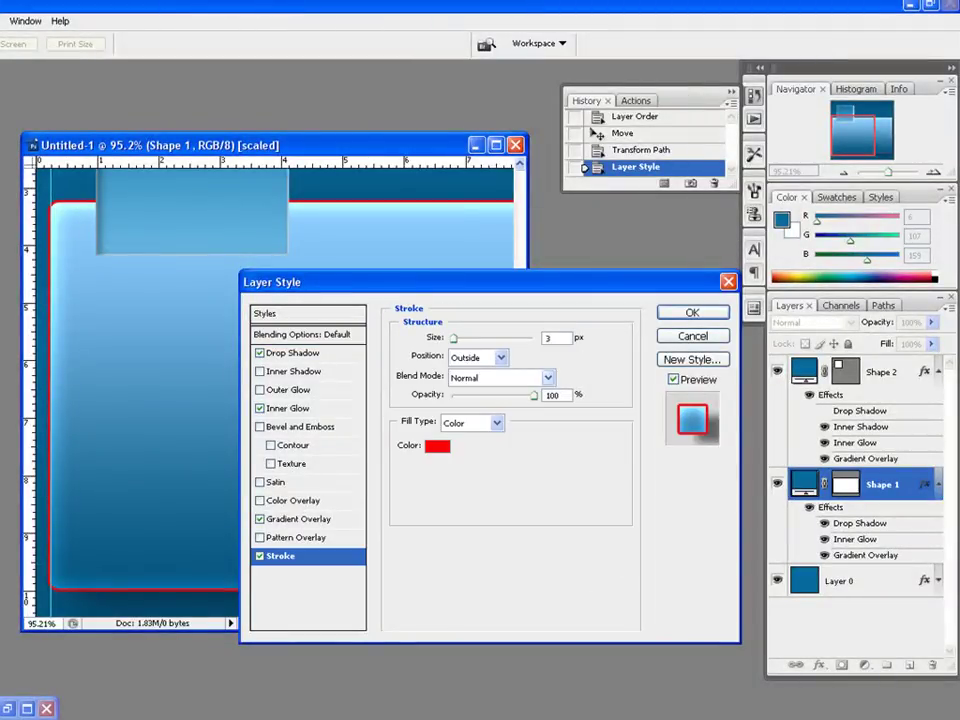
{"action": "left_click", "coordinate": [478, 357]}
{"action": "left_click", "coordinate": [461, 388]}
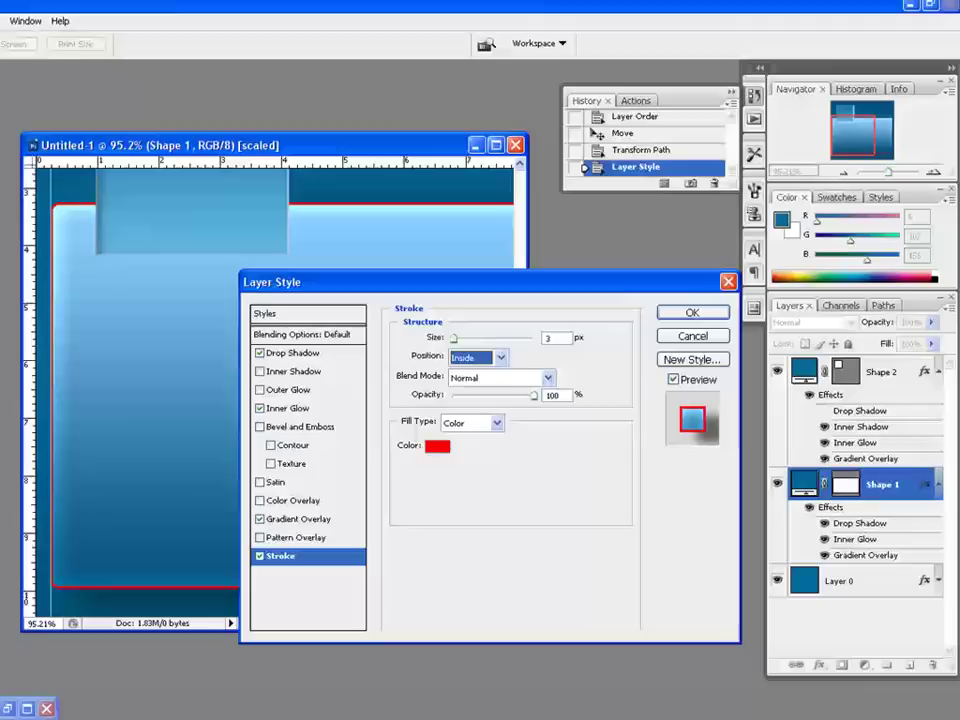
Step: Color the content box's stroke pale grey-blue (#bdd1db), set its size to 2 px and apply the style
{"action": "left_click", "coordinate": [437, 445]}
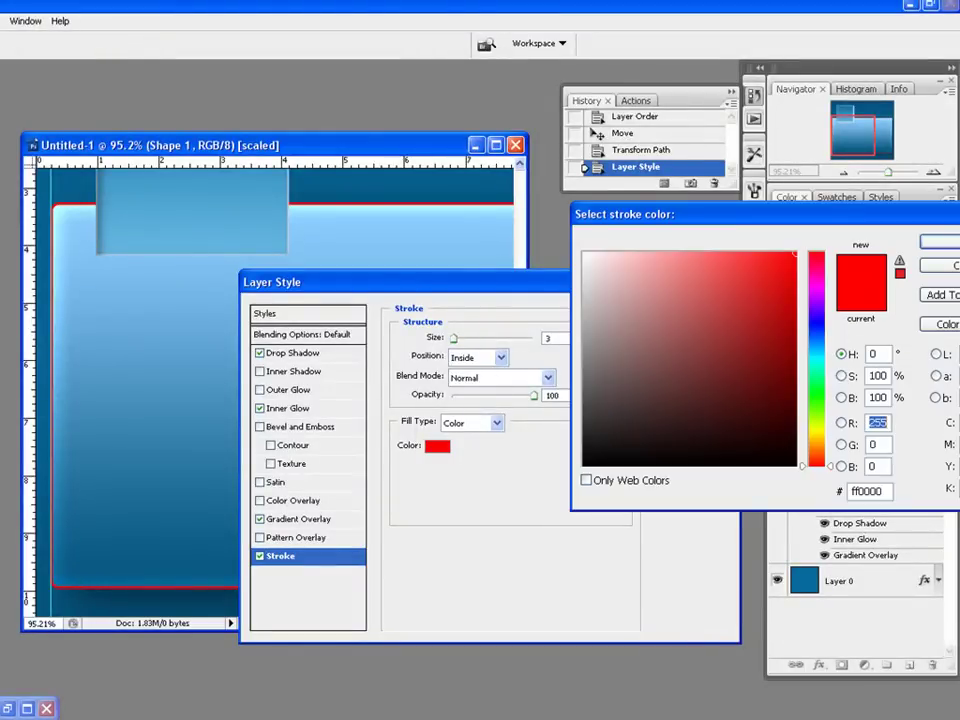
{"action": "left_click", "coordinate": [289, 194]}
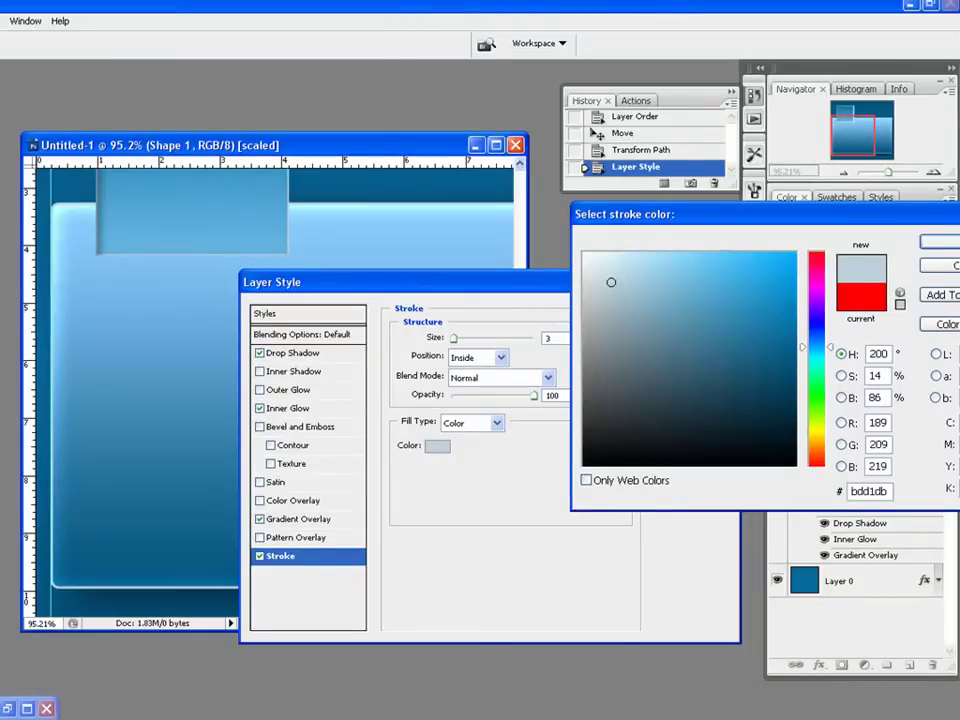
{"action": "key", "text": "Return"}
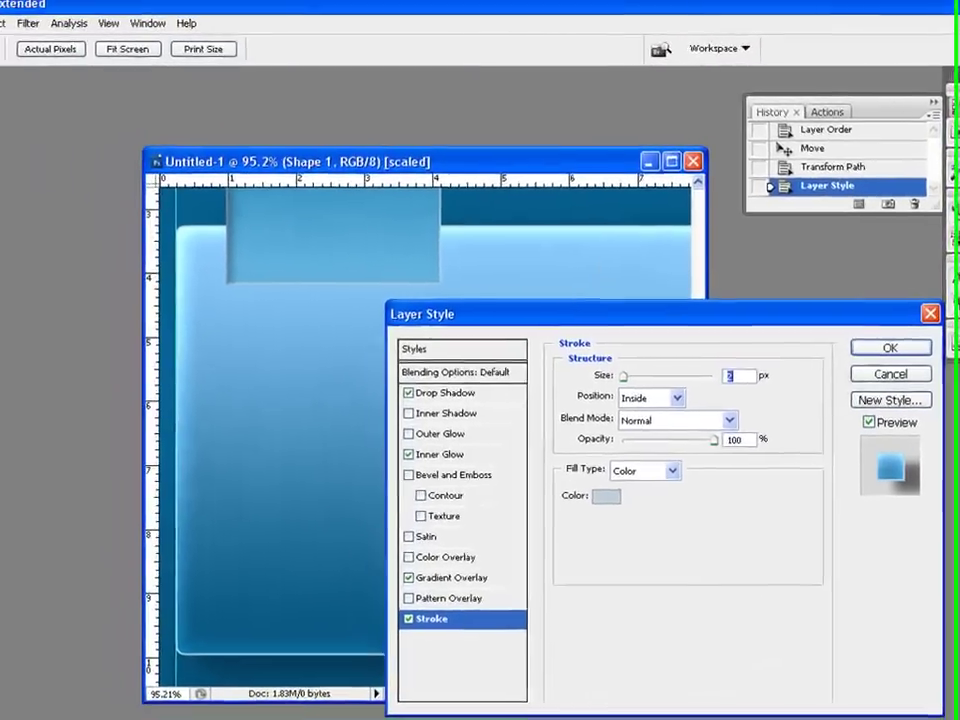
{"action": "left_click", "coordinate": [897, 349]}
{"action": "scroll", "coordinate": [441, 318], "scroll_direction": "down", "scroll_amount": 5}
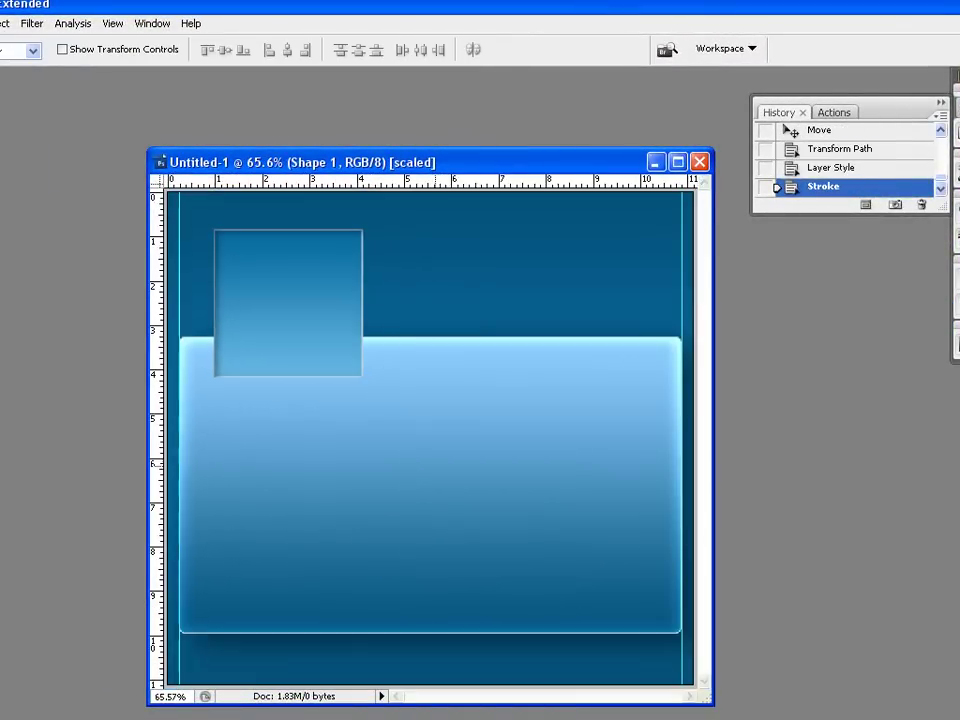
{"action": "scroll", "coordinate": [441, 318], "scroll_direction": "up", "scroll_amount": 2}
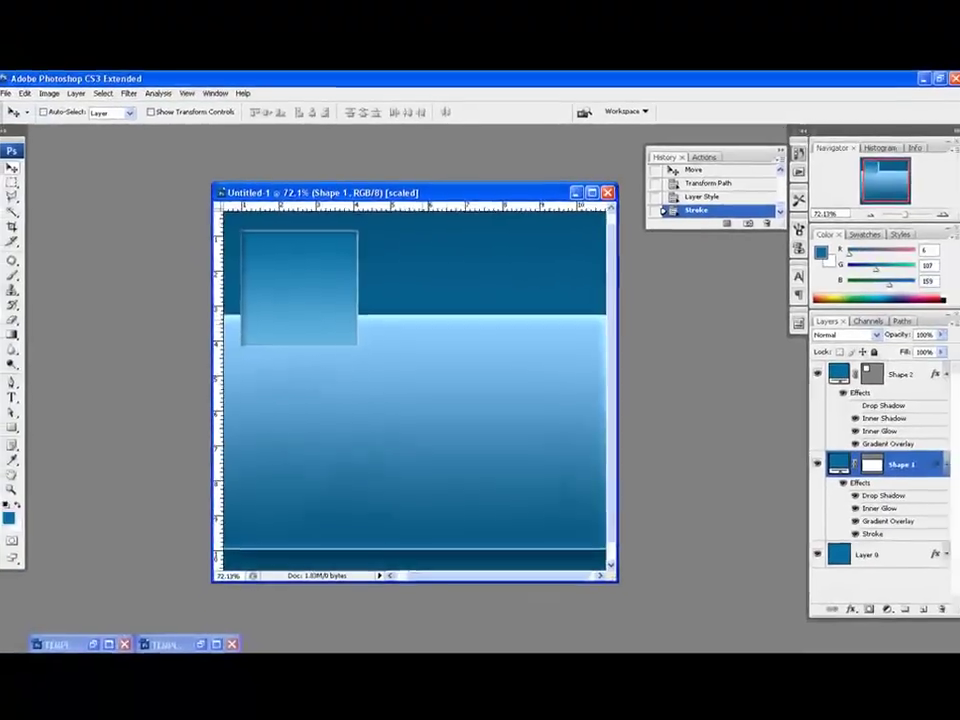
{"action": "scroll", "coordinate": [441, 318], "scroll_direction": "down", "scroll_amount": 1}
Step: Reverse the gradient overlay on Shape 2 and open its gradient for editing
{"action": "double_click", "coordinate": [915, 373]}
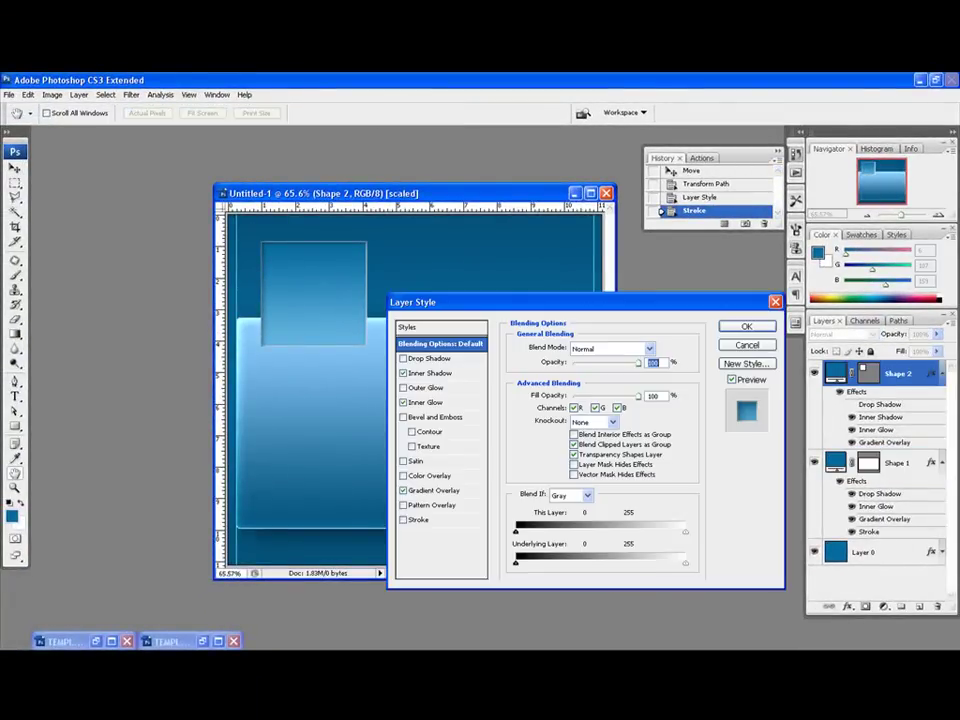
{"action": "key", "text": "Return"}
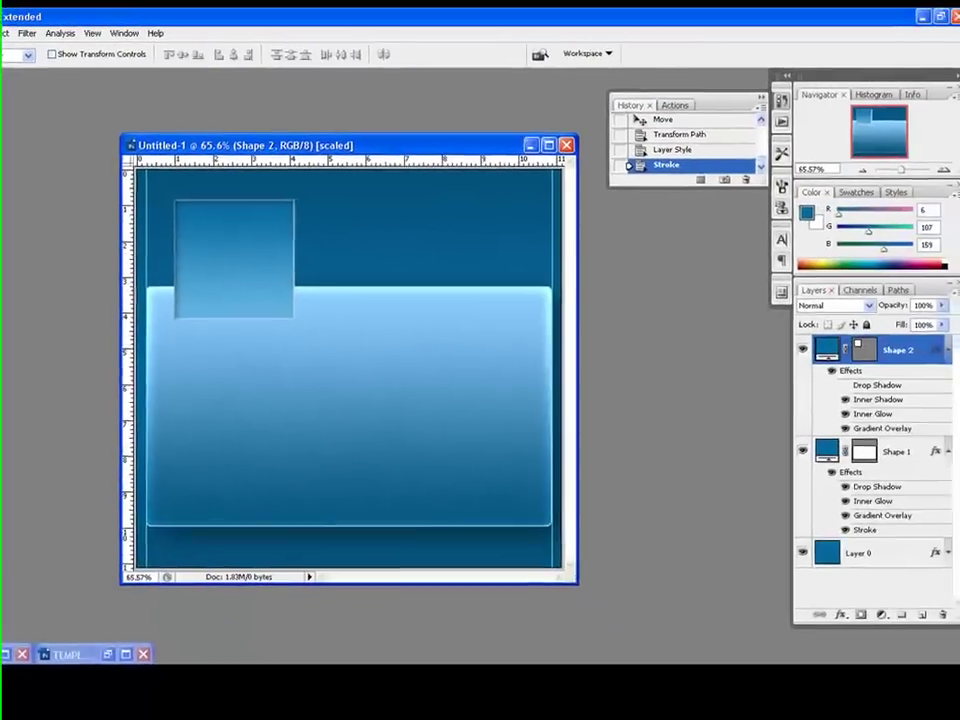
{"action": "double_click", "coordinate": [927, 349]}
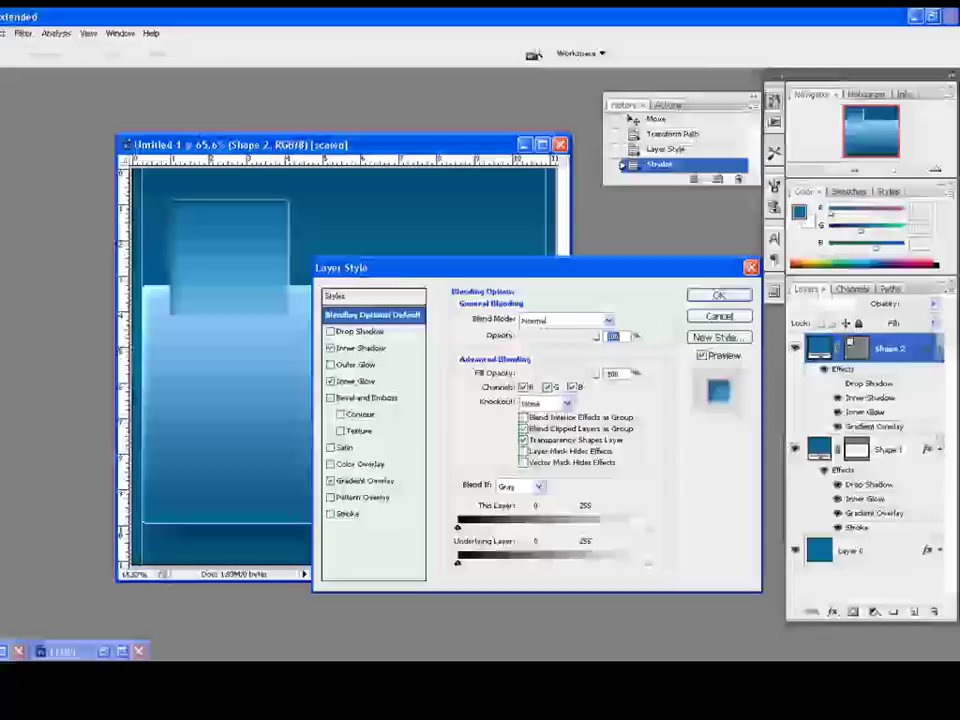
{"action": "left_click", "coordinate": [368, 481]}
{"action": "left_click_drag", "start_coordinate": [480, 268], "coordinate": [624, 375]}
{"action": "left_click", "coordinate": [687, 459]}
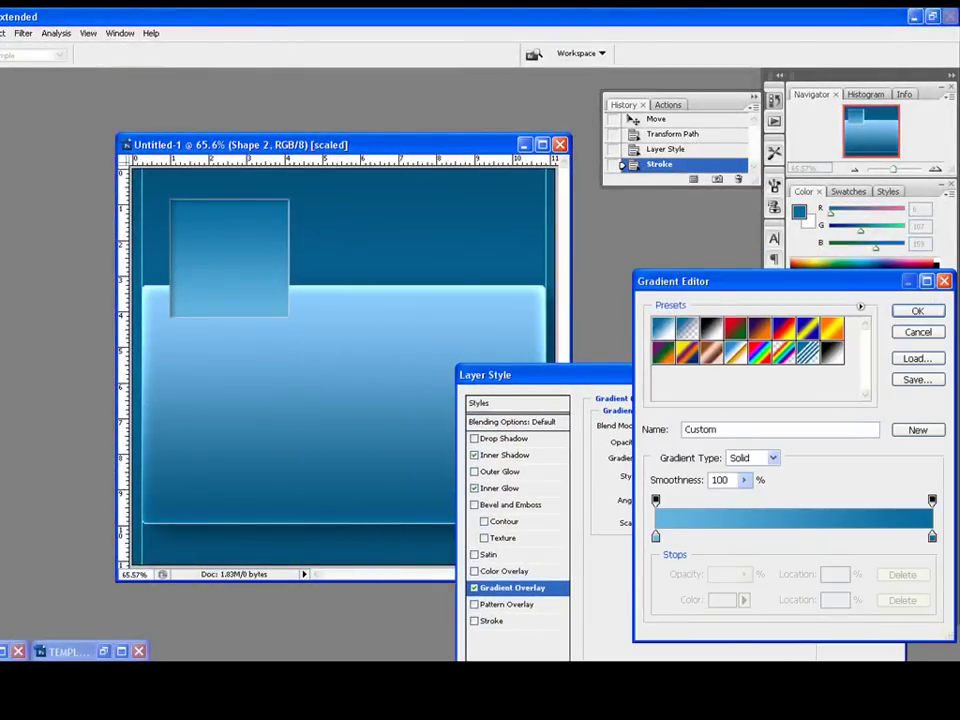
{"action": "left_click", "coordinate": [655, 537]}
{"action": "mouse_move", "coordinate": [655, 537]}
{"action": "left_mouse_down"}
{"action": "mouse_move", "coordinate": [812, 537]}
{"action": "mouse_move", "coordinate": [655, 537]}
{"action": "left_mouse_up"}
{"action": "key", "text": "Return"}
{"action": "left_click", "coordinate": [748, 459]}
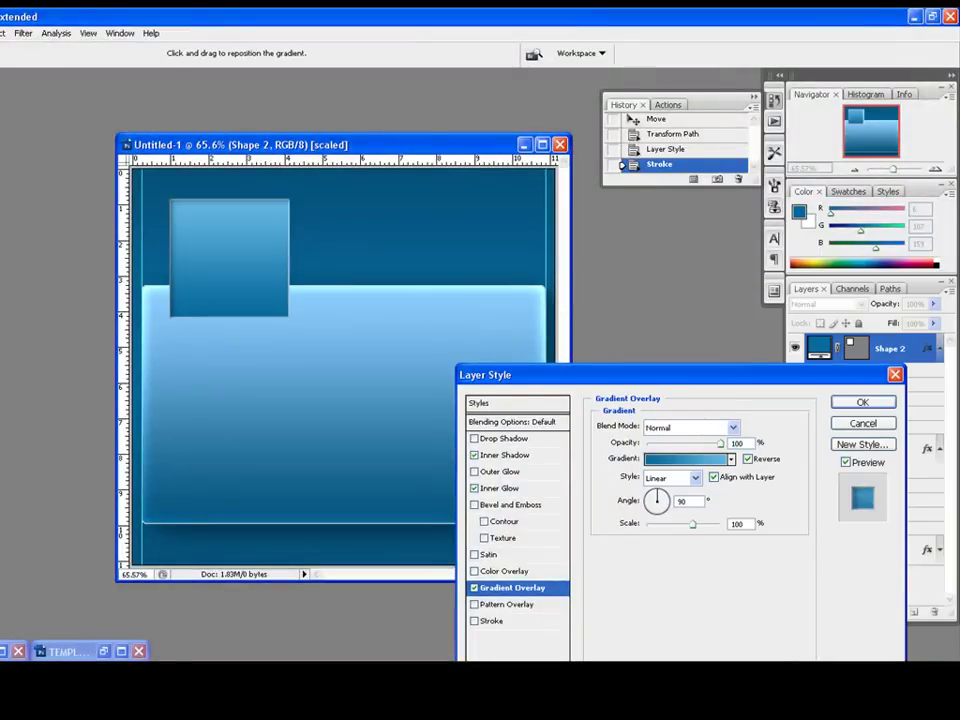
{"action": "left_click", "coordinate": [689, 459]}
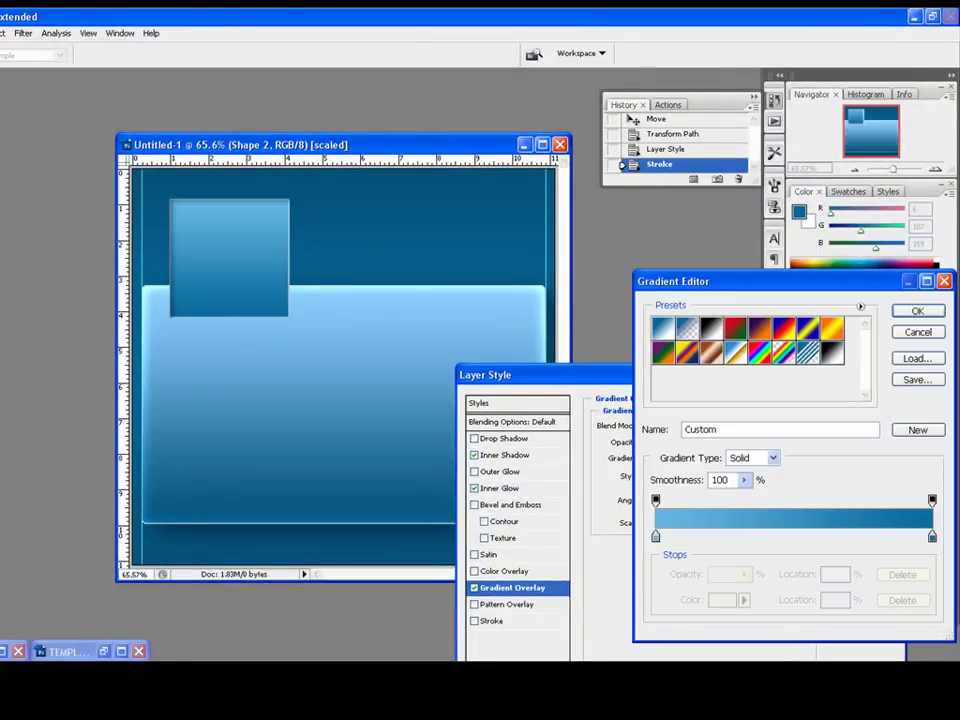
Step: Move the light blue stop of the square's gradient to the 51% location
{"action": "left_click_drag", "start_coordinate": [691, 537], "coordinate": [790, 537]}
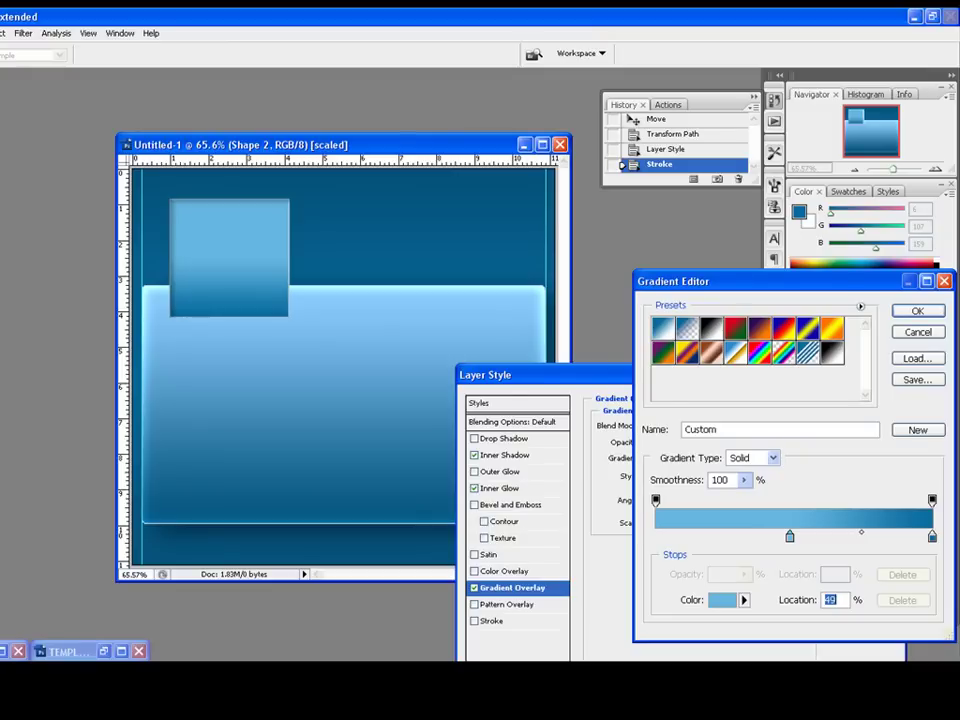
{"action": "left_click_drag", "start_coordinate": [790, 537], "coordinate": [756, 537]}
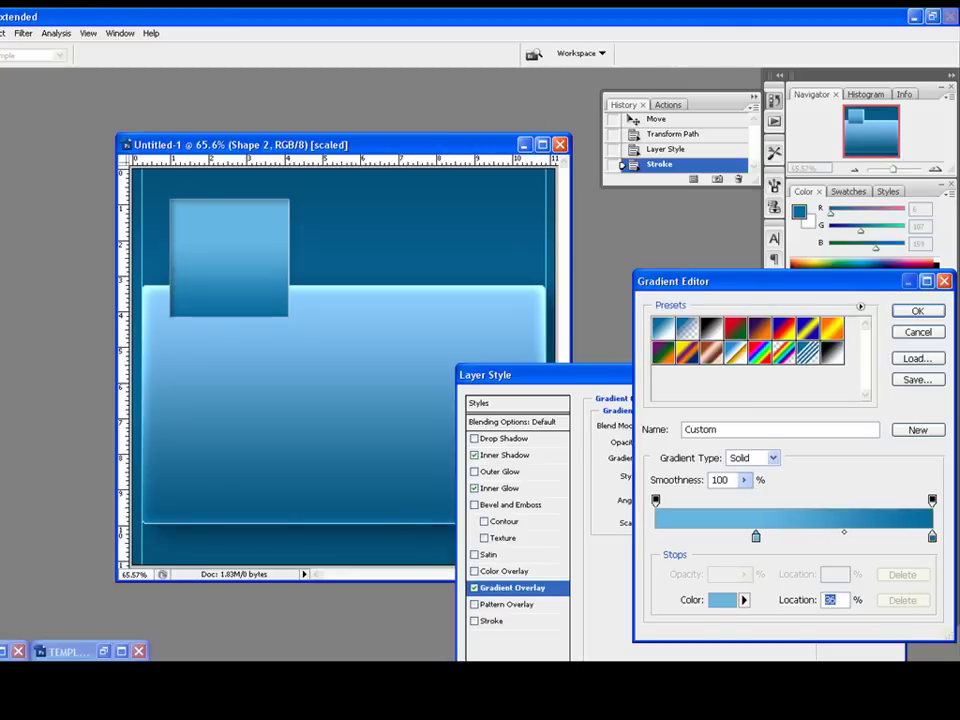
{"action": "key", "text": "Up"}
{"action": "key", "text": "Up"}
{"action": "key", "text": "Up"}
{"action": "key", "text": "Up"}
{"action": "key", "text": "Up"}
{"action": "key", "text": "Up"}
{"action": "key", "text": "Up"}
{"action": "key", "text": "Up"}
{"action": "key", "text": "Up"}
{"action": "key", "text": "Up"}
{"action": "key", "text": "Up"}
{"action": "key", "text": "Up"}
{"action": "key", "text": "Up"}
{"action": "key", "text": "Up"}
{"action": "key", "text": "Up"}
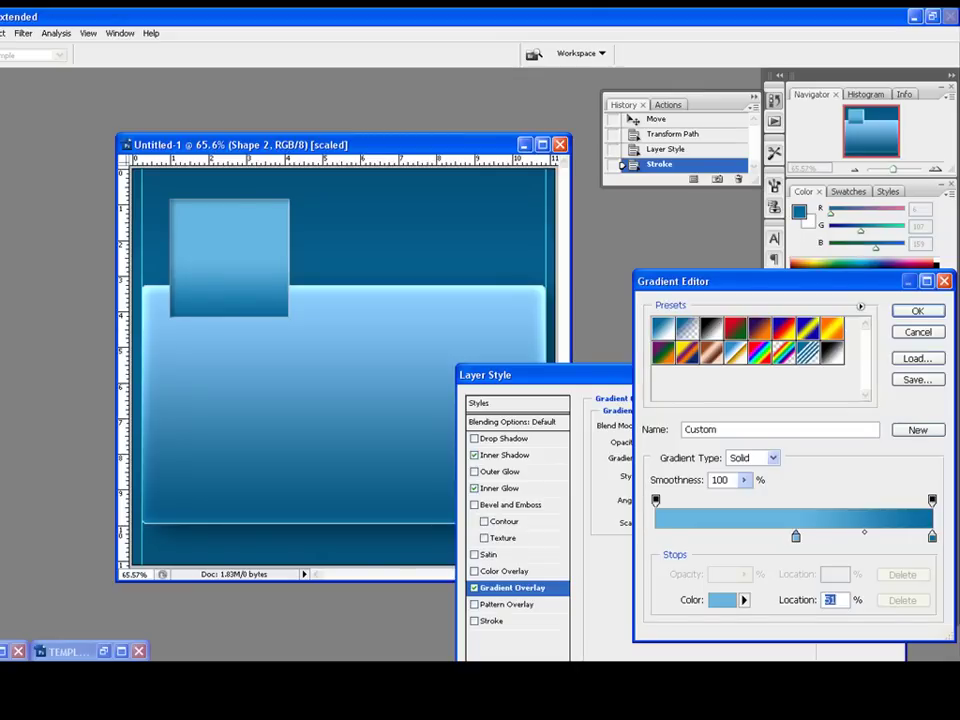
Step: Recolor the gradient's dark end stop with a light blue sampled from the artwork, and move the other stop to 1%
{"action": "left_click", "coordinate": [932, 537]}
{"action": "left_click", "coordinate": [279, 315]}
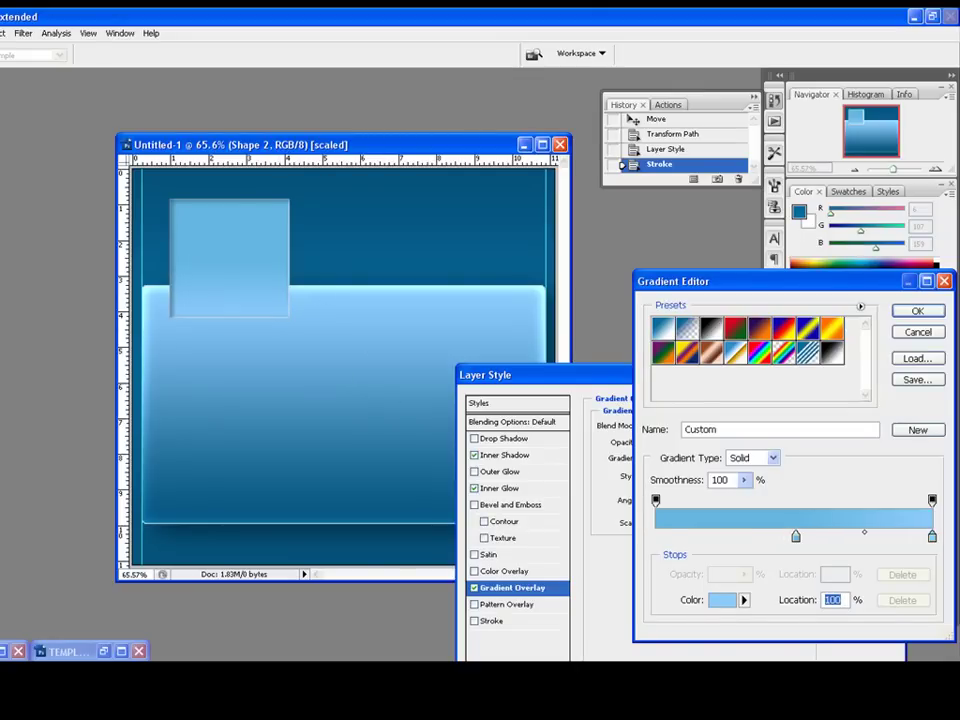
{"action": "type", "text": "1"}
Step: Lighten the gradient's starting stop to a paler blue, set its location to 0% and select the end stop at 100%
{"action": "double_click", "coordinate": [659, 537]}
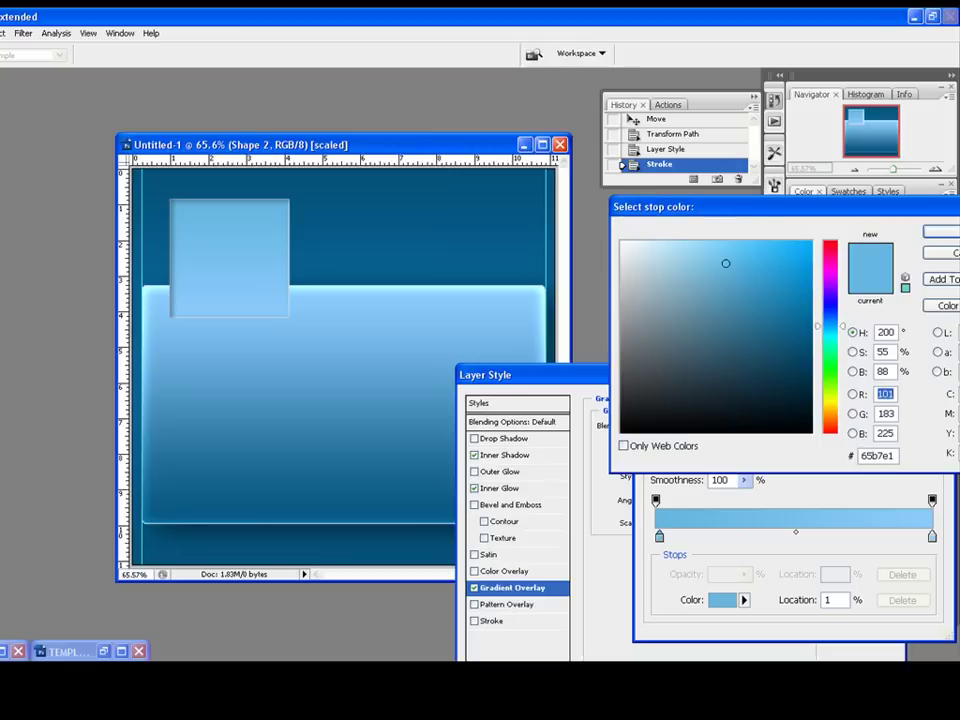
{"action": "left_click_drag", "start_coordinate": [725, 263], "coordinate": [689, 241]}
{"action": "key", "text": "Return"}
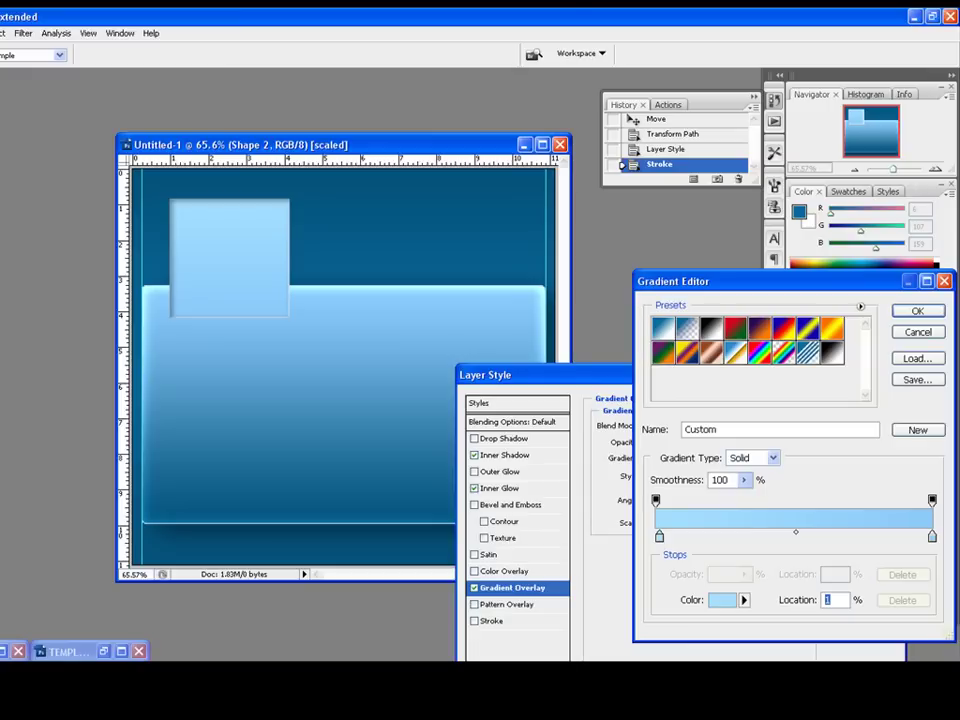
{"action": "key", "text": "Down"}
{"action": "type", "text": "100"}
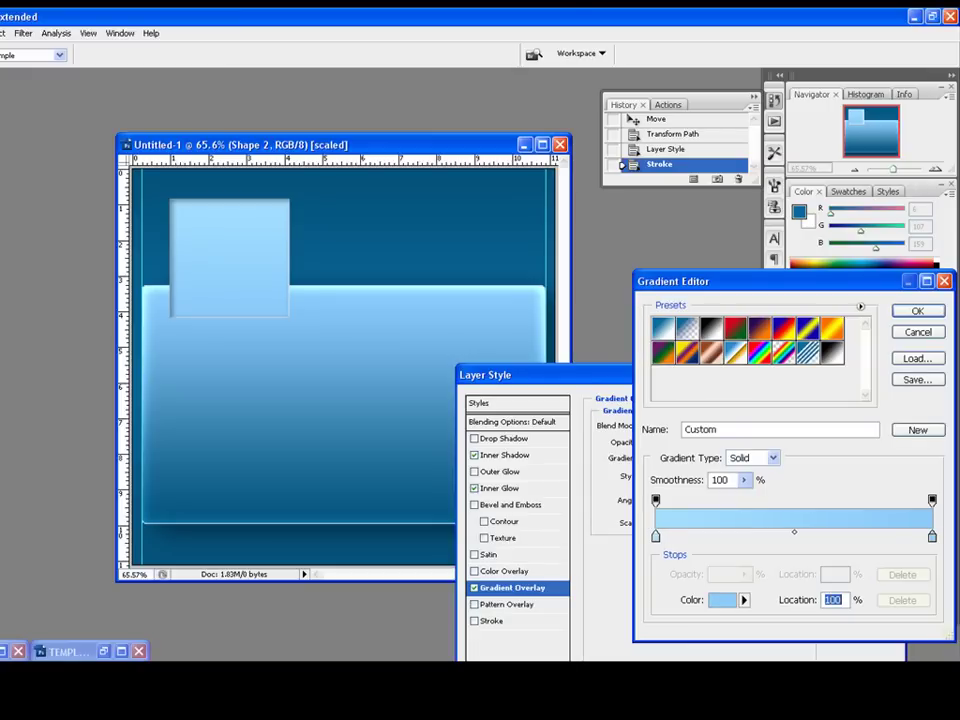